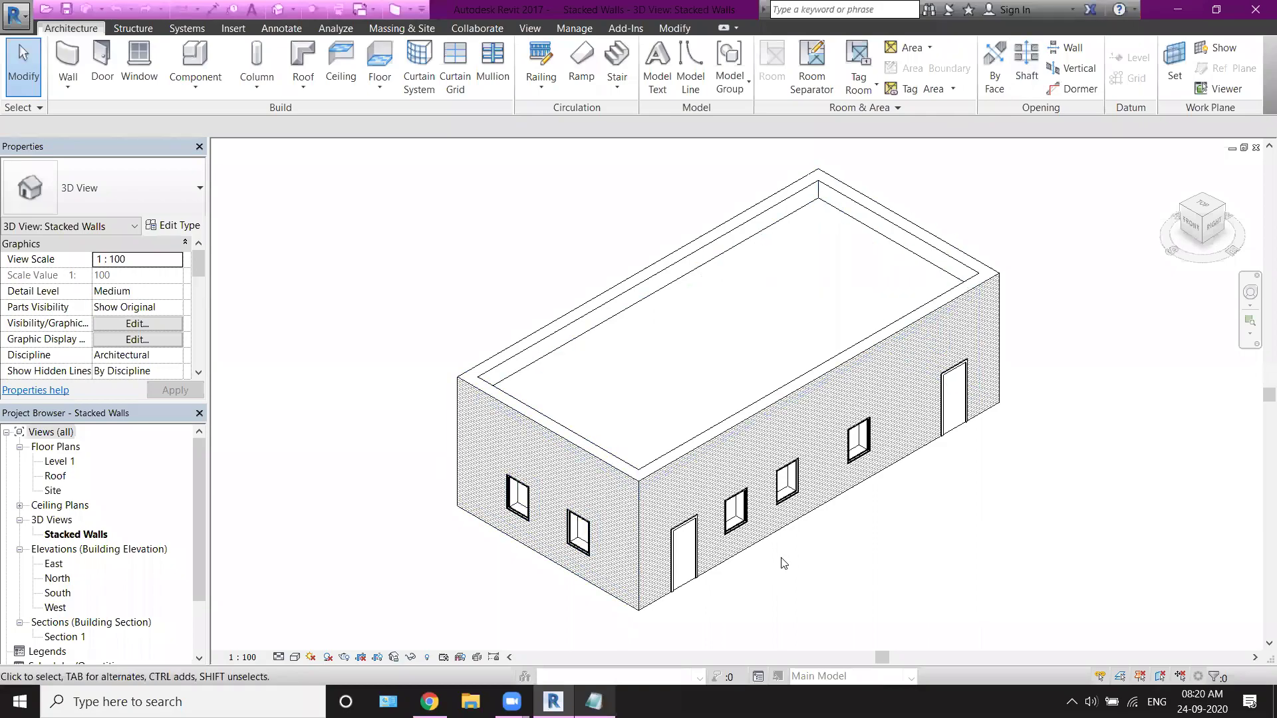
Step: Pan the 3D building view up-left and zoom out until the walls show flat grey
middle_drag(790, 577, 767, 563)
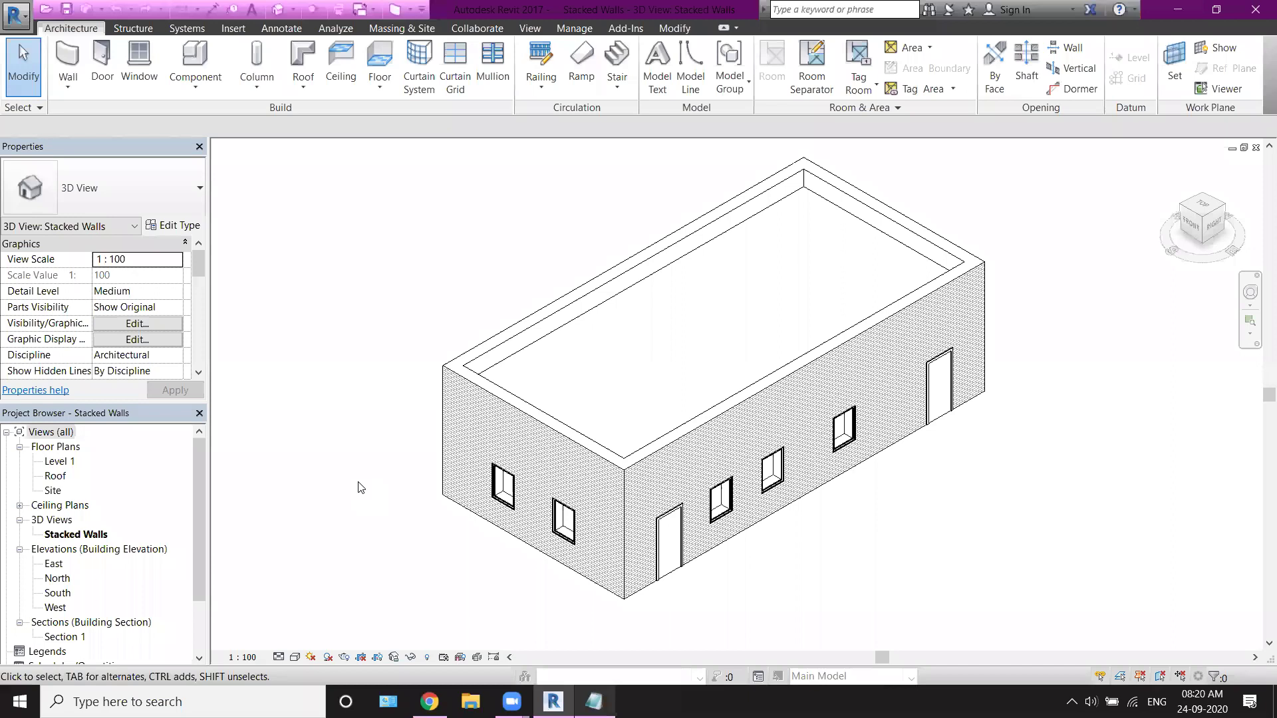
scroll(331, 474, down, 2)
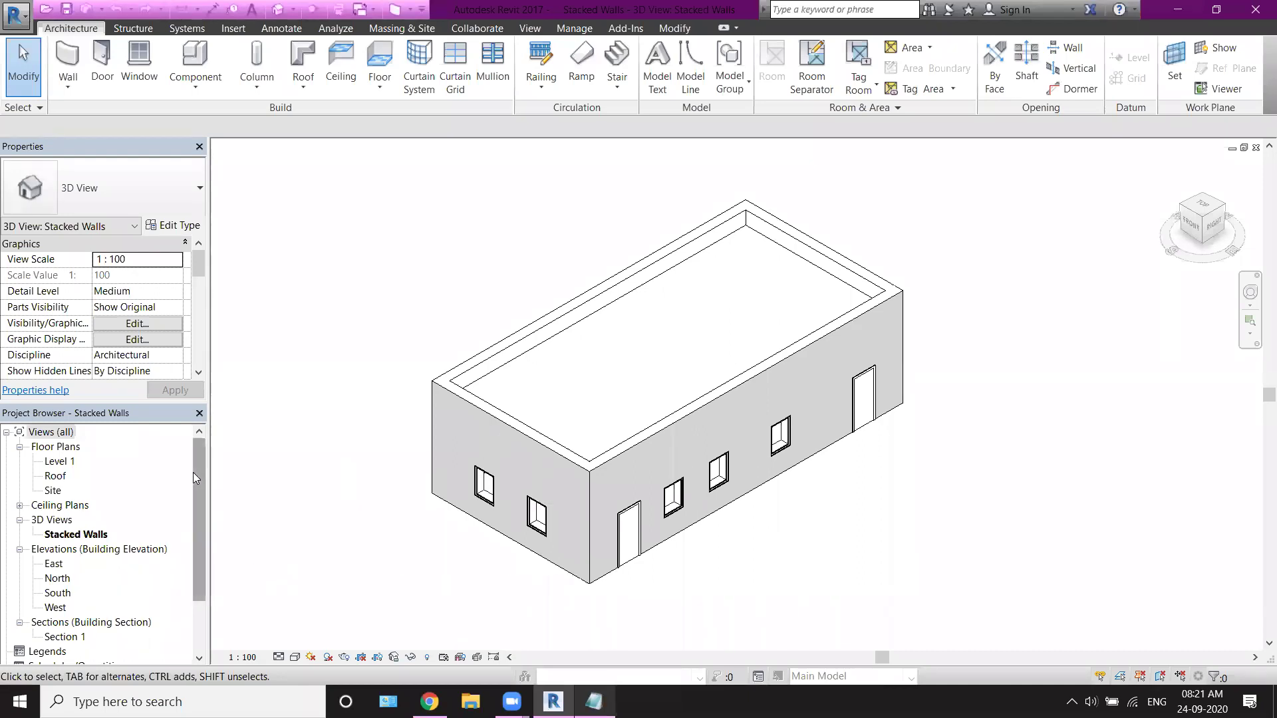
Step: Expand Families > Walls > Basic Wall in the Project Browser and select RET_Concrete Foundation
scroll(194, 590, down, 2)
click(194, 594)
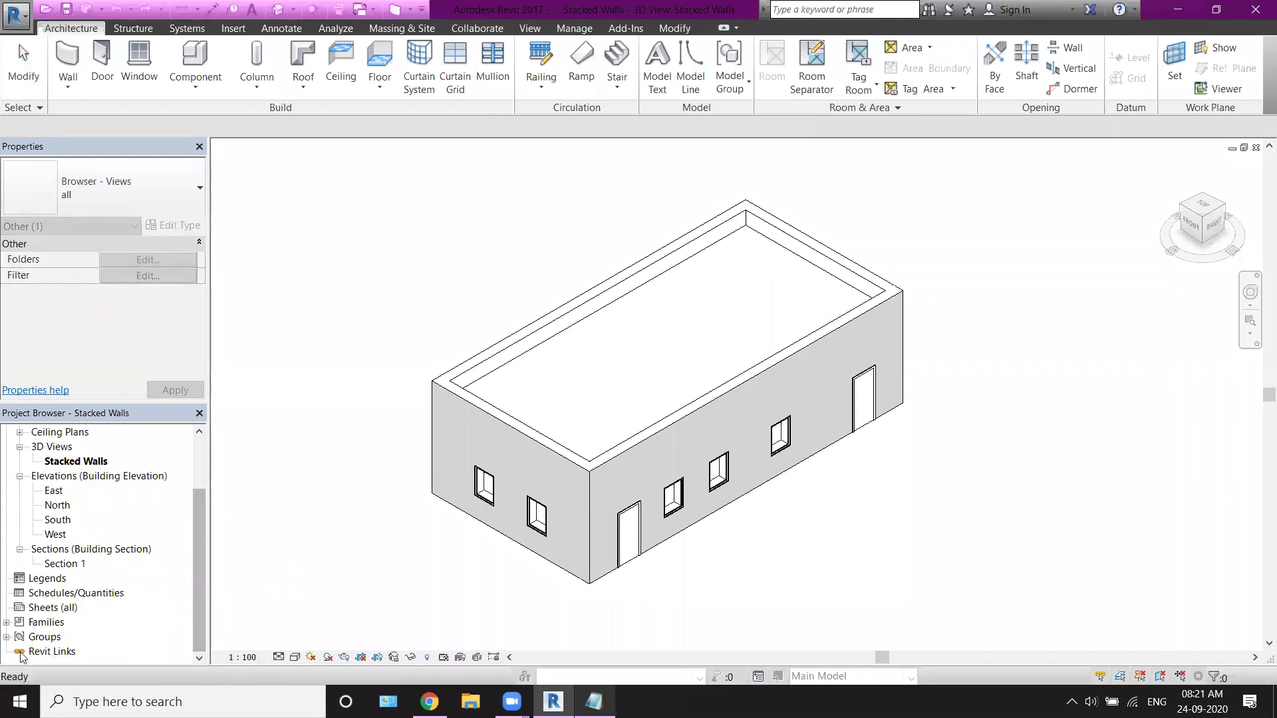
click(6, 622)
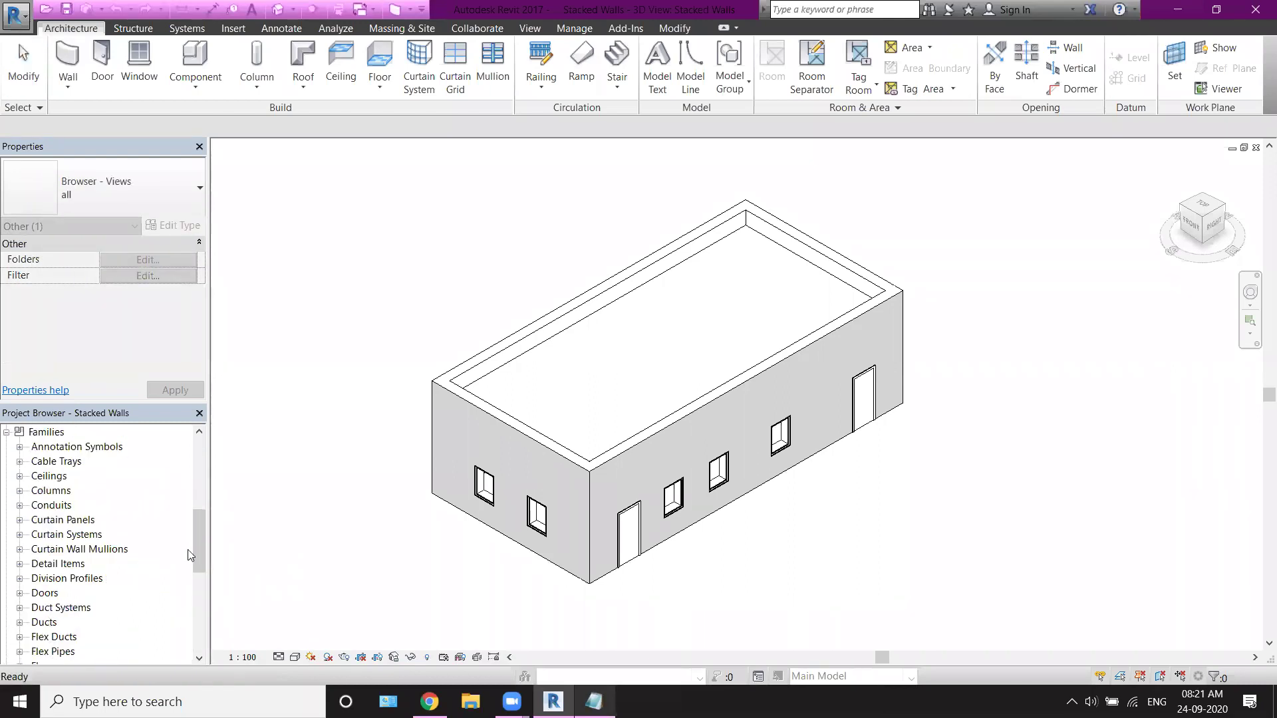
drag(199, 558, 196, 623)
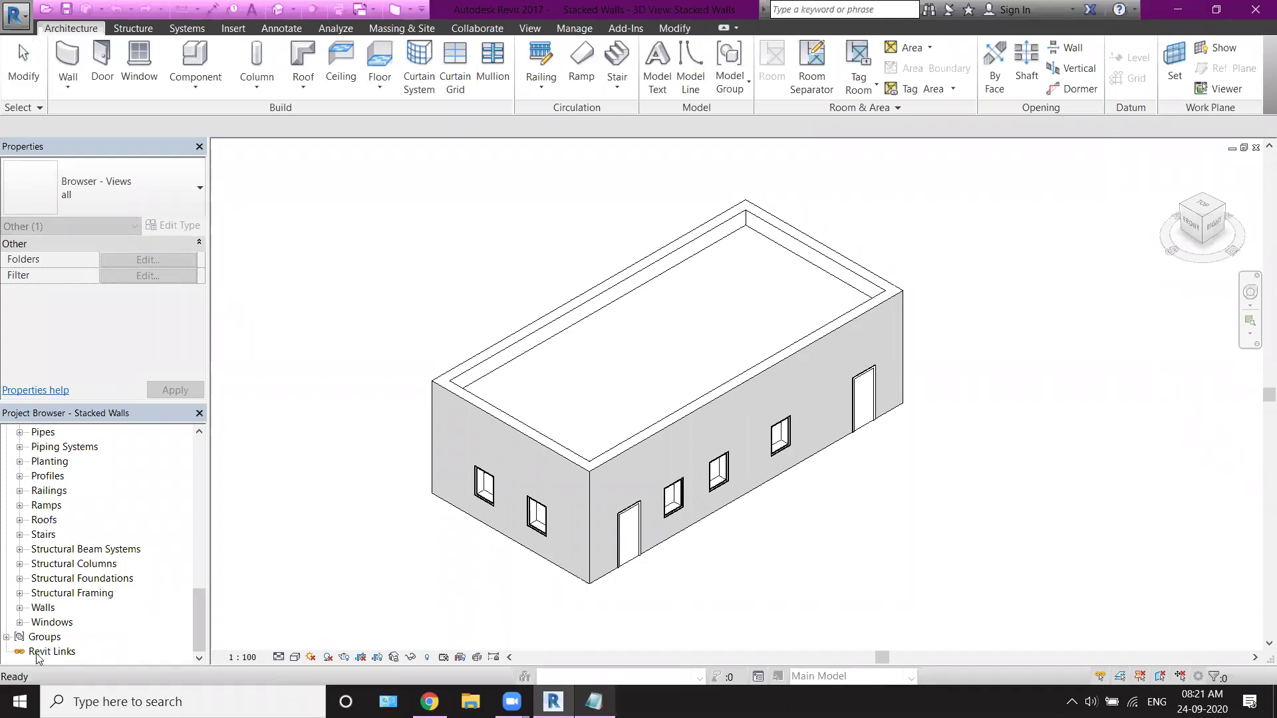
click(20, 608)
scroll(199, 630, down, 1)
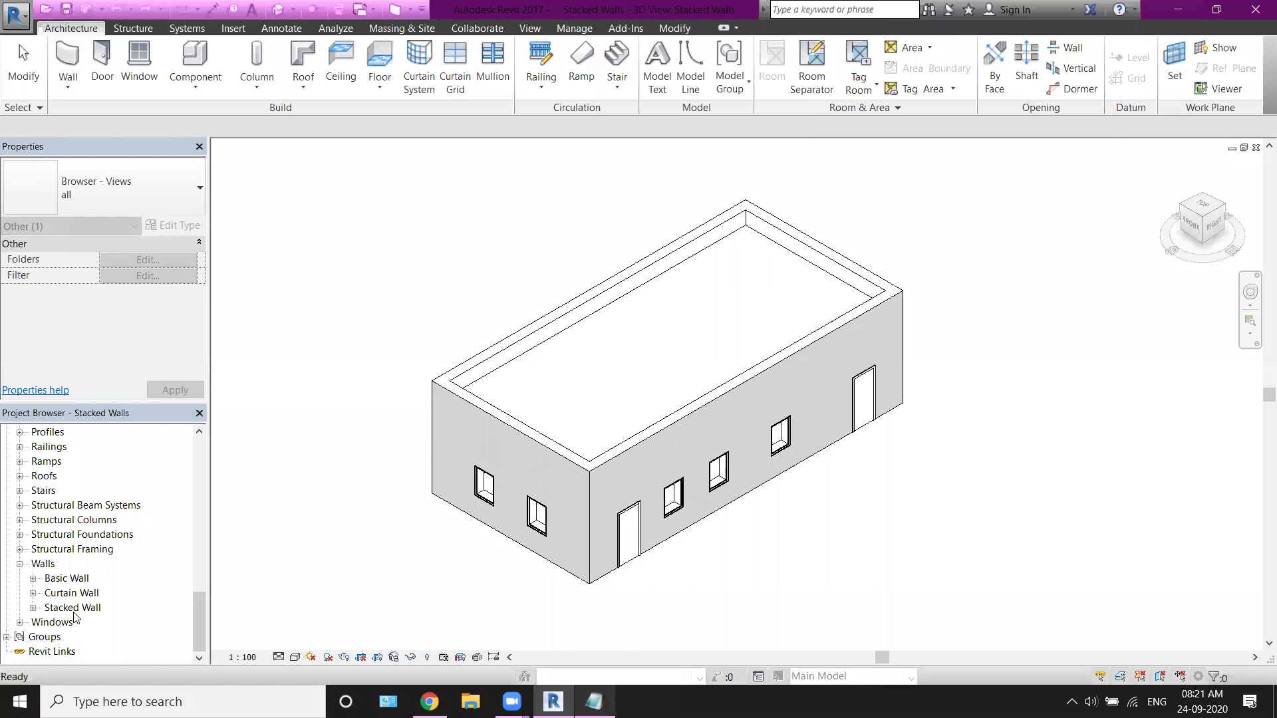
click(32, 579)
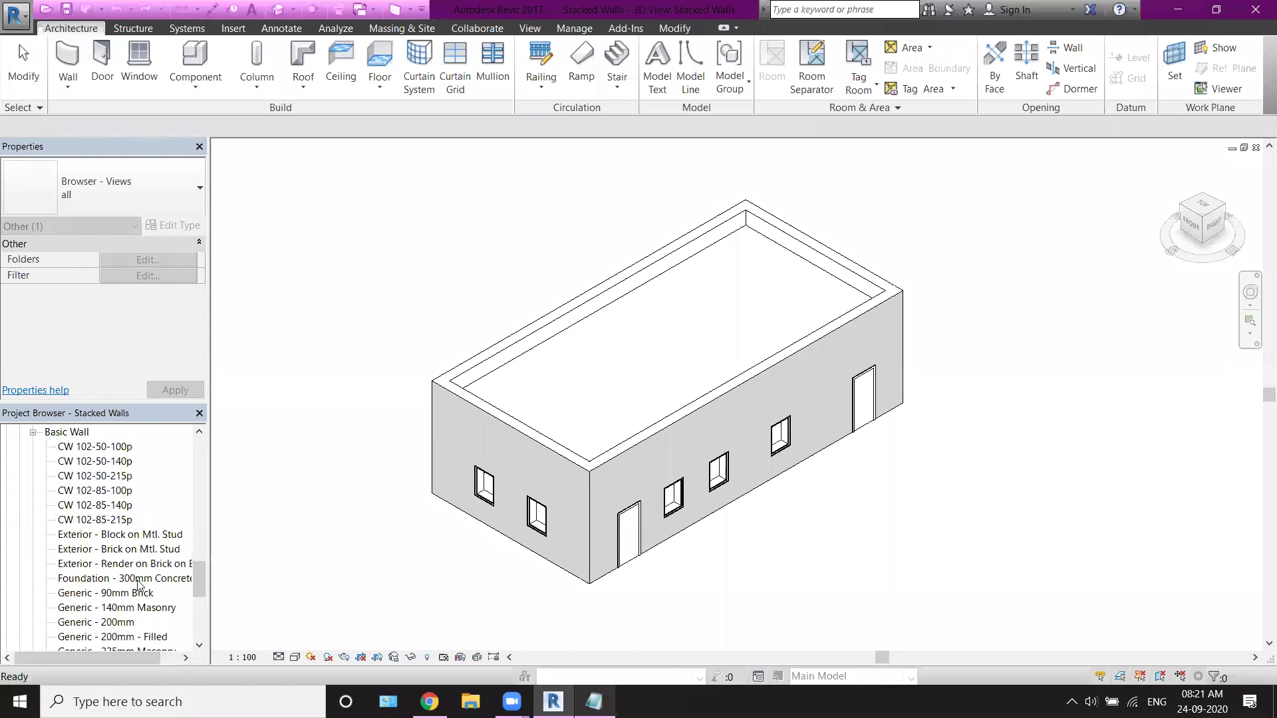
drag(199, 584, 199, 625)
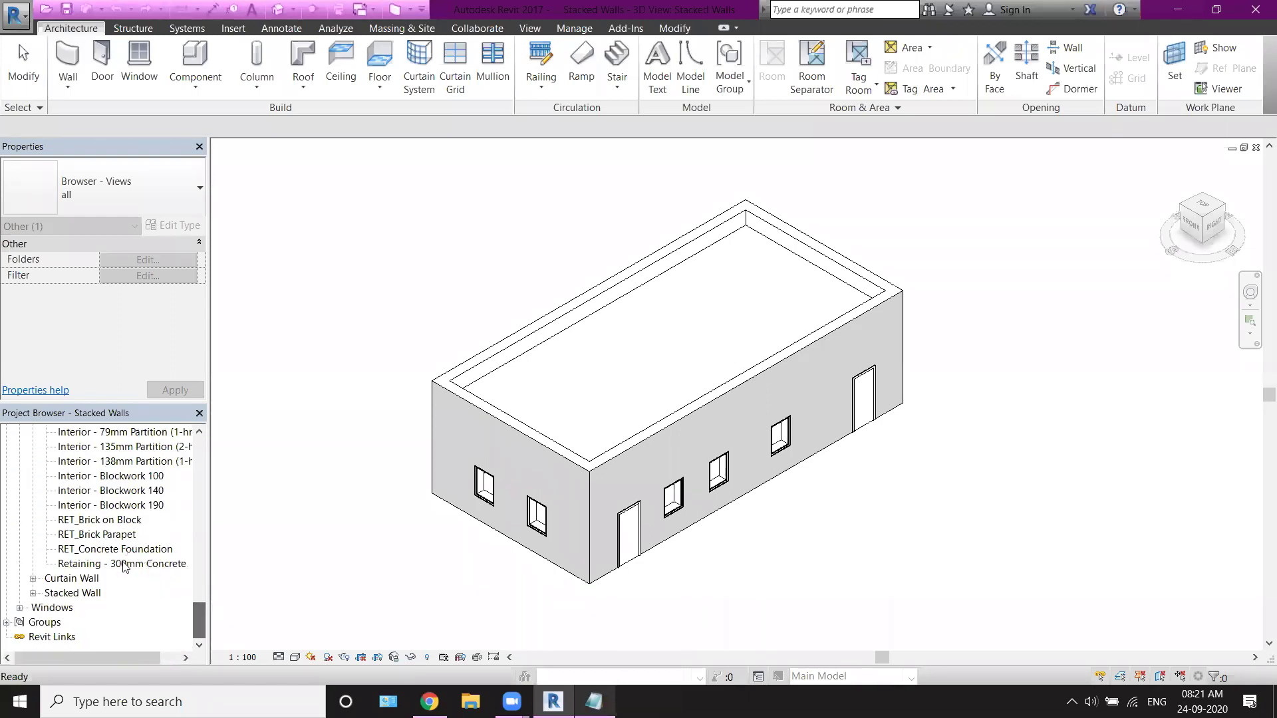
click(106, 520)
click(106, 550)
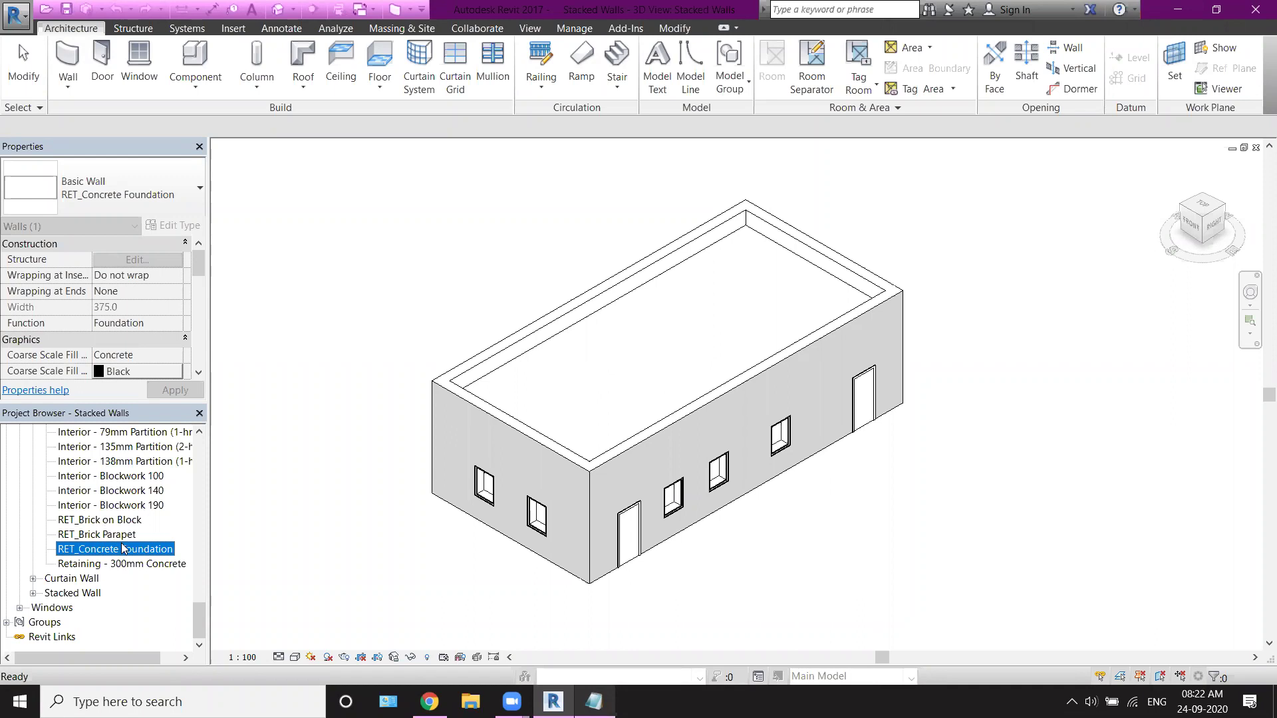
Step: Start a new wall using the Generic - 140mm Masonry type
scroll(122, 549, up, 1)
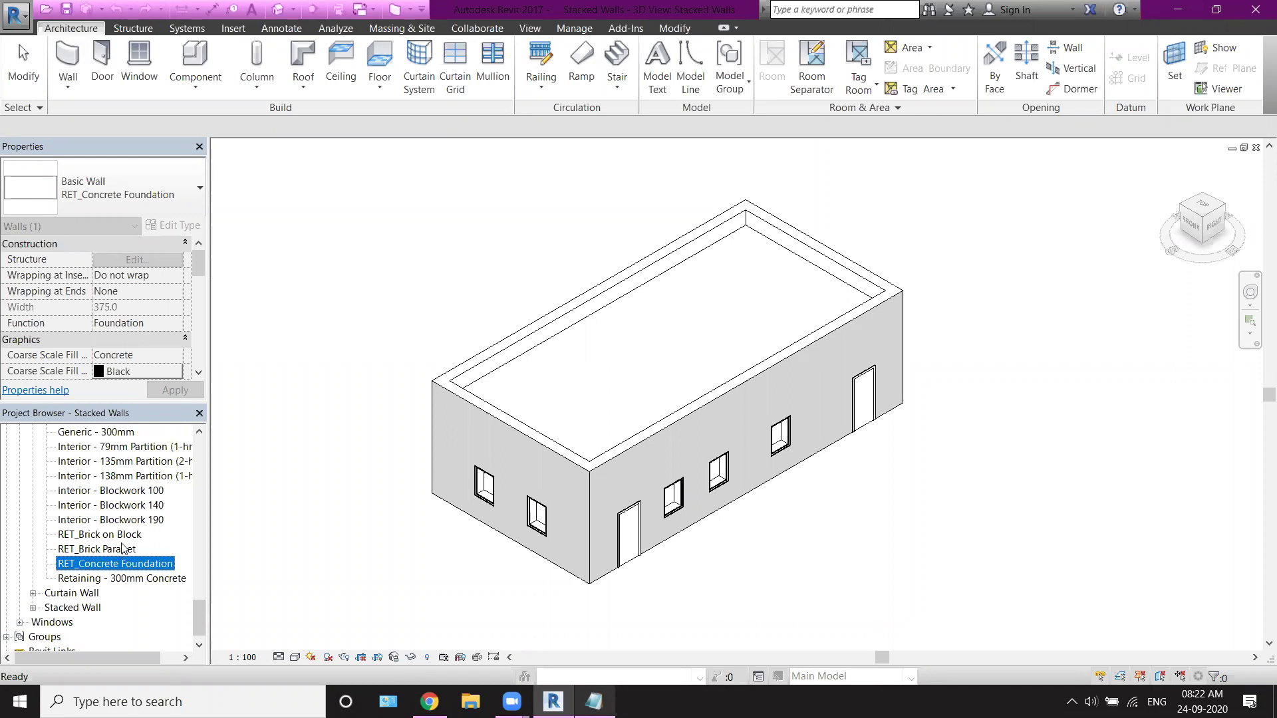
click(65, 72)
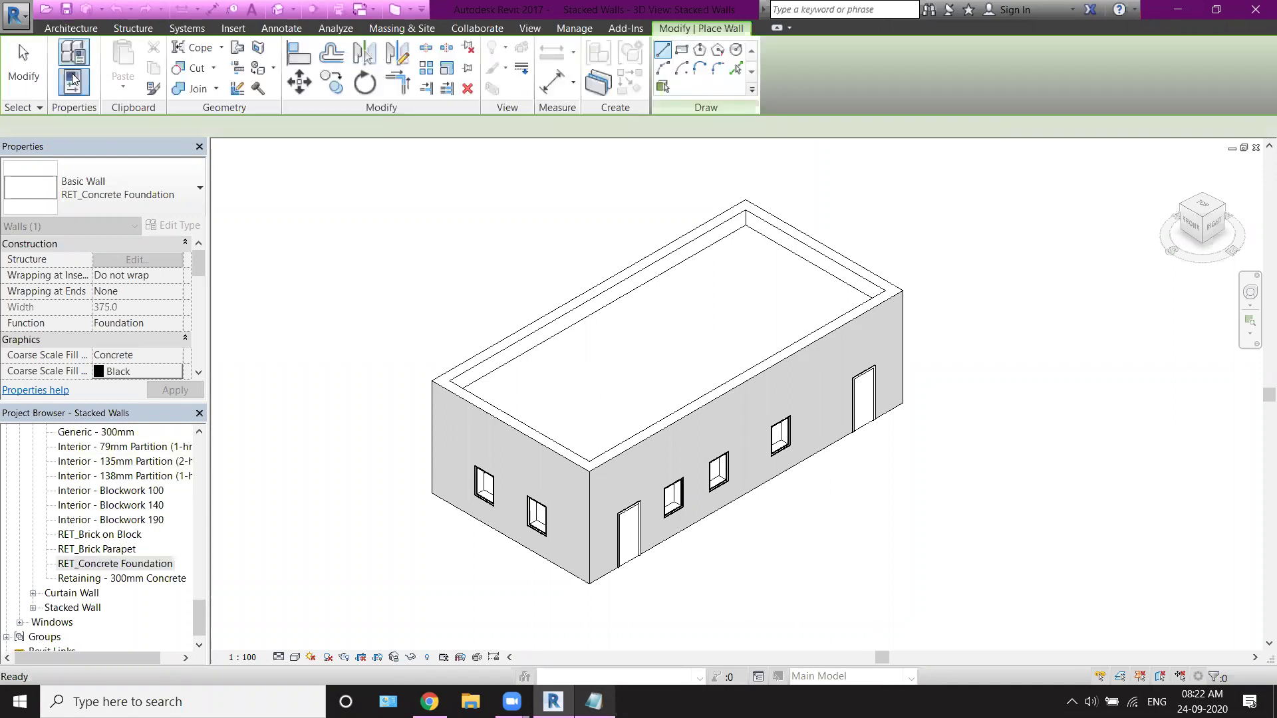
click(121, 200)
drag(223, 483, 218, 325)
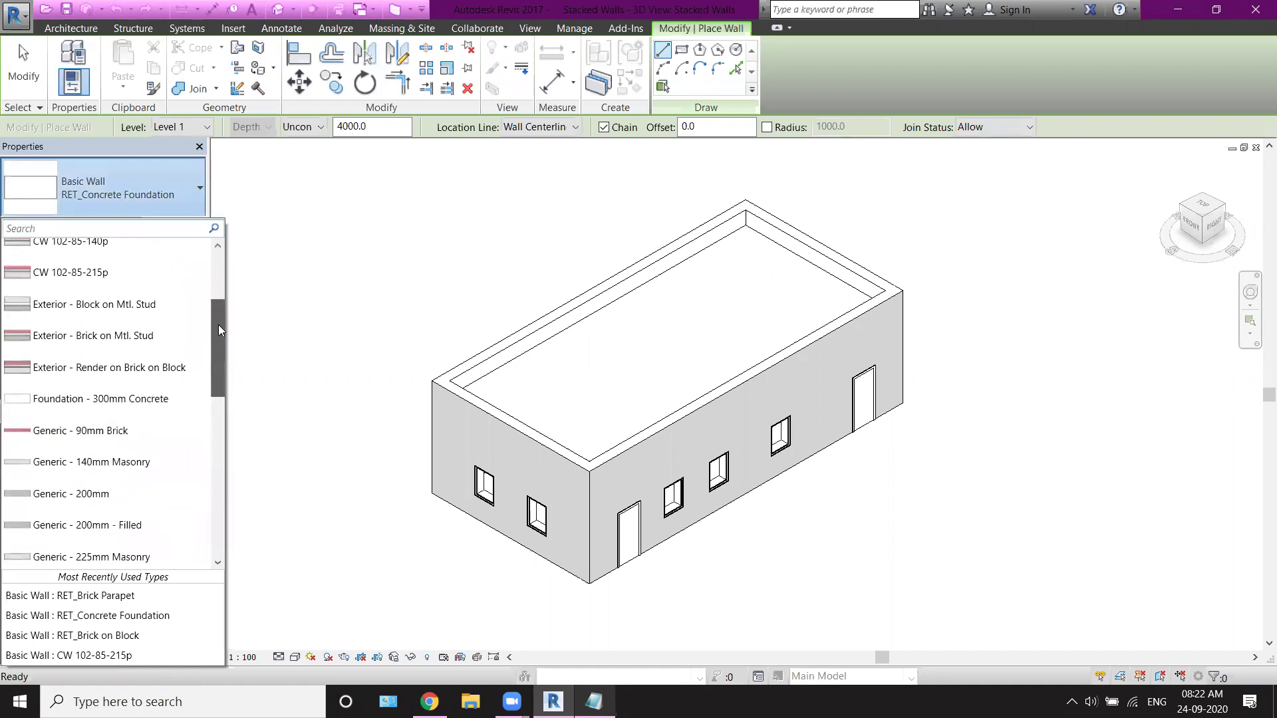
click(115, 464)
Step: Review Generic - 140mm Masonry's single masonry layer and close its properties unchanged
click(172, 227)
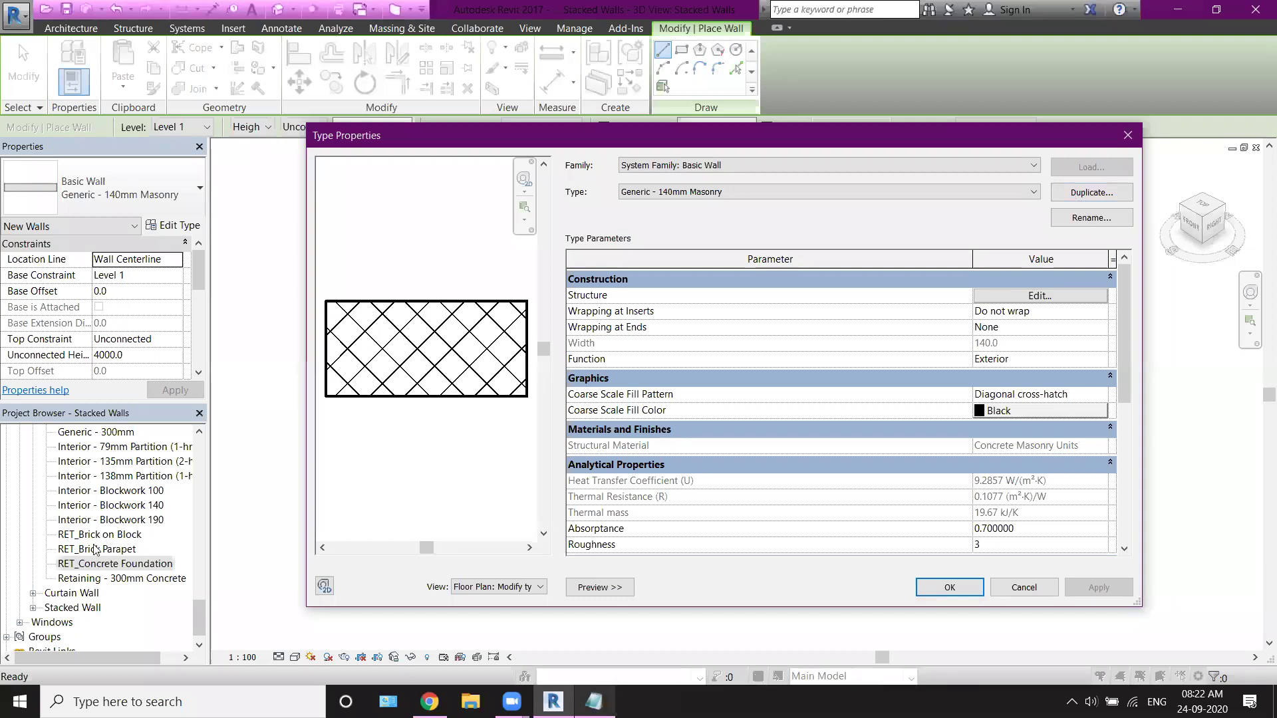
click(1035, 295)
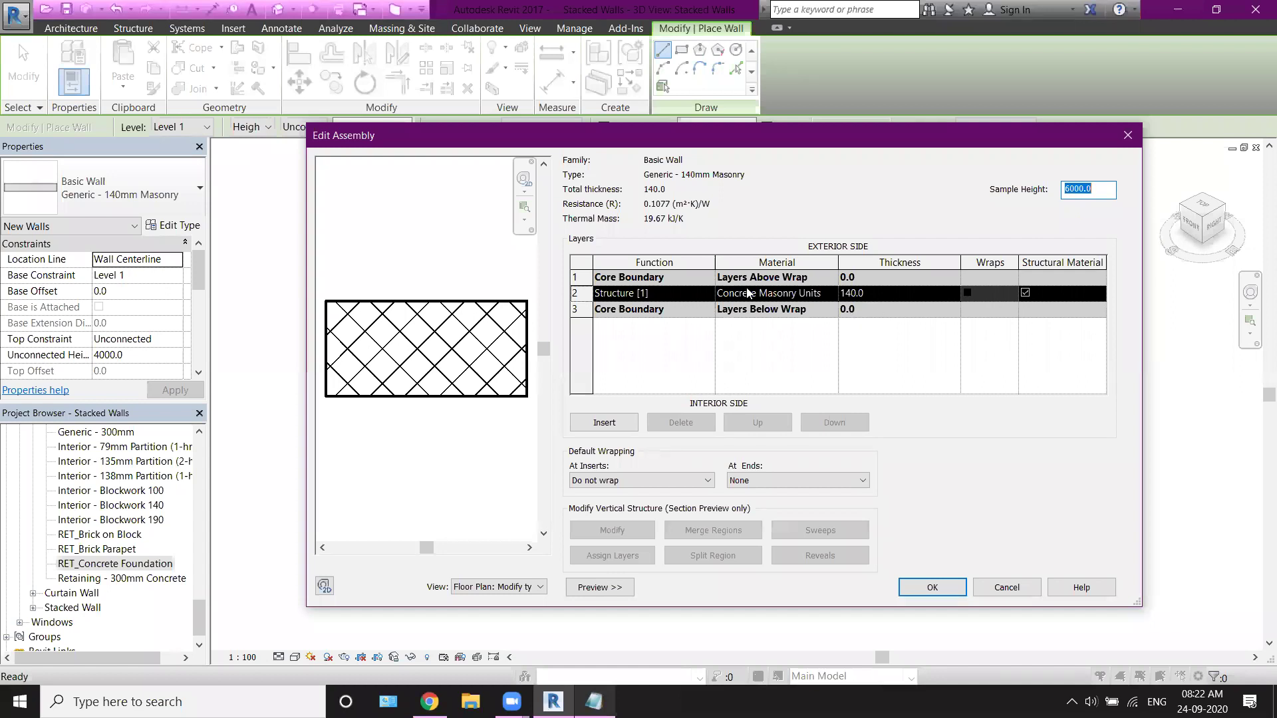
click(1021, 591)
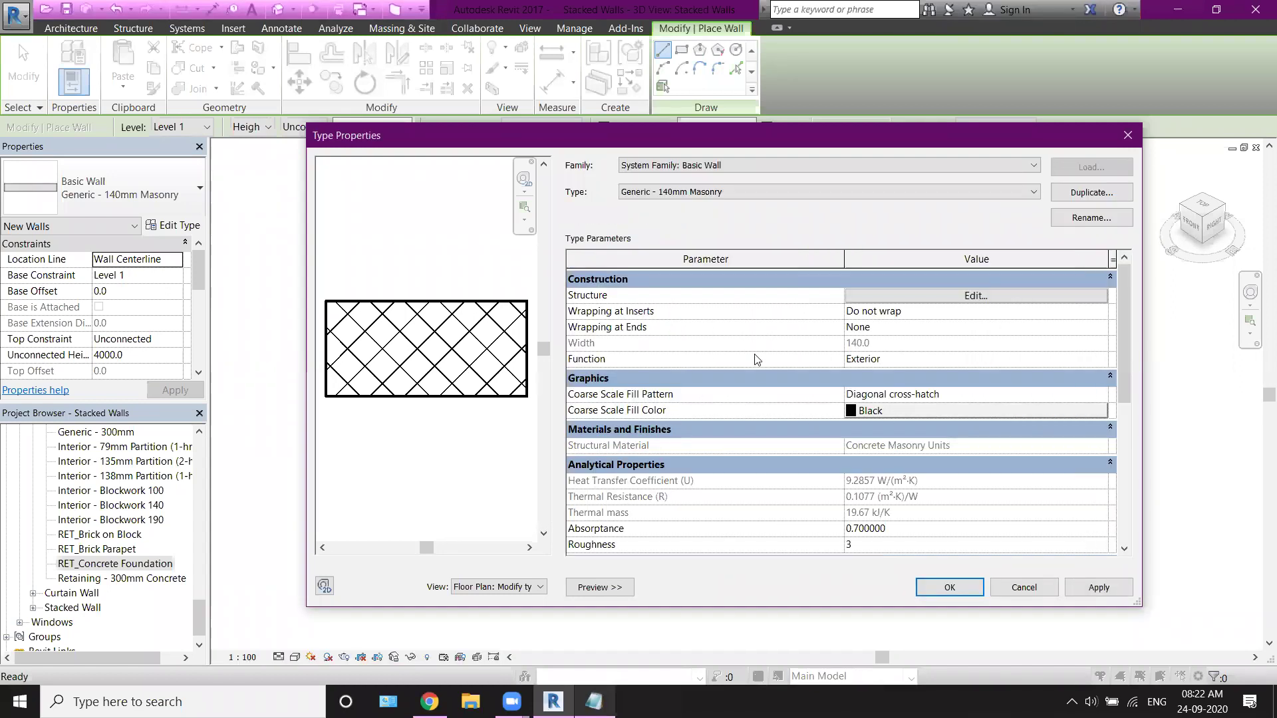
click(1023, 587)
Step: Review RET_Brick on Block's brick, air, insulation, damp-proofing and block layers, then close the dialogs
click(87, 536)
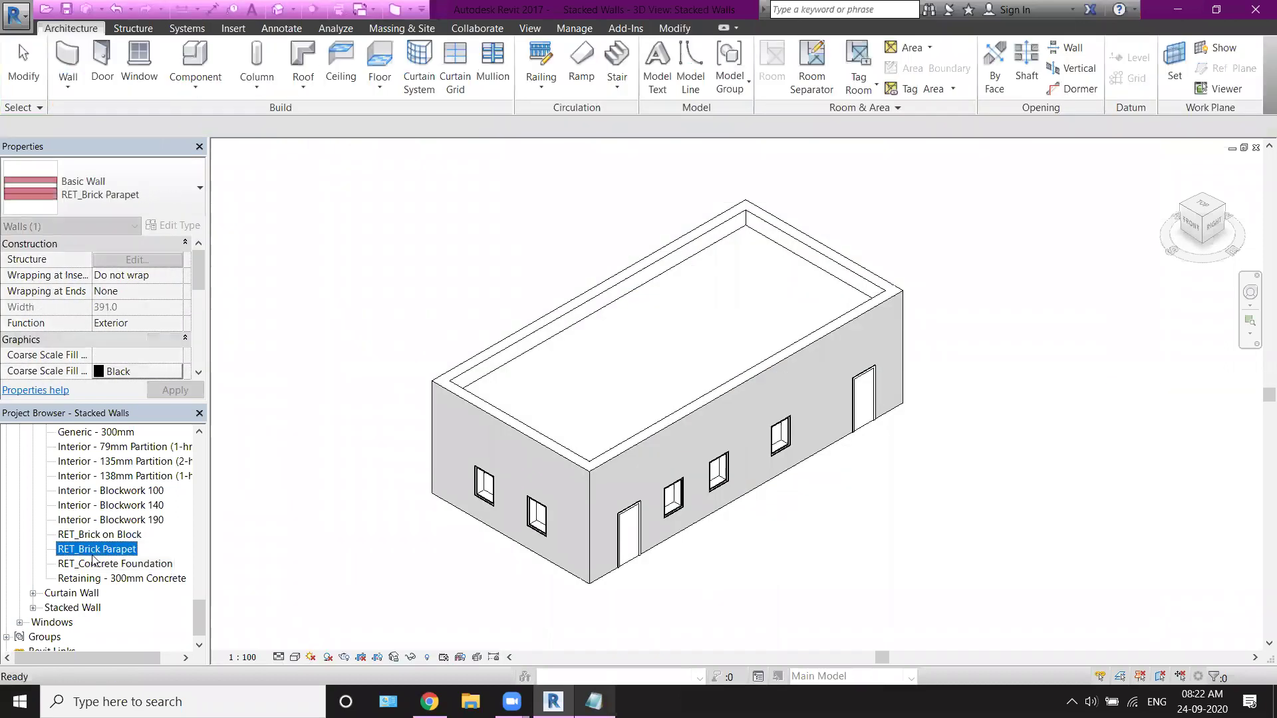
click(107, 535)
right_click(107, 535)
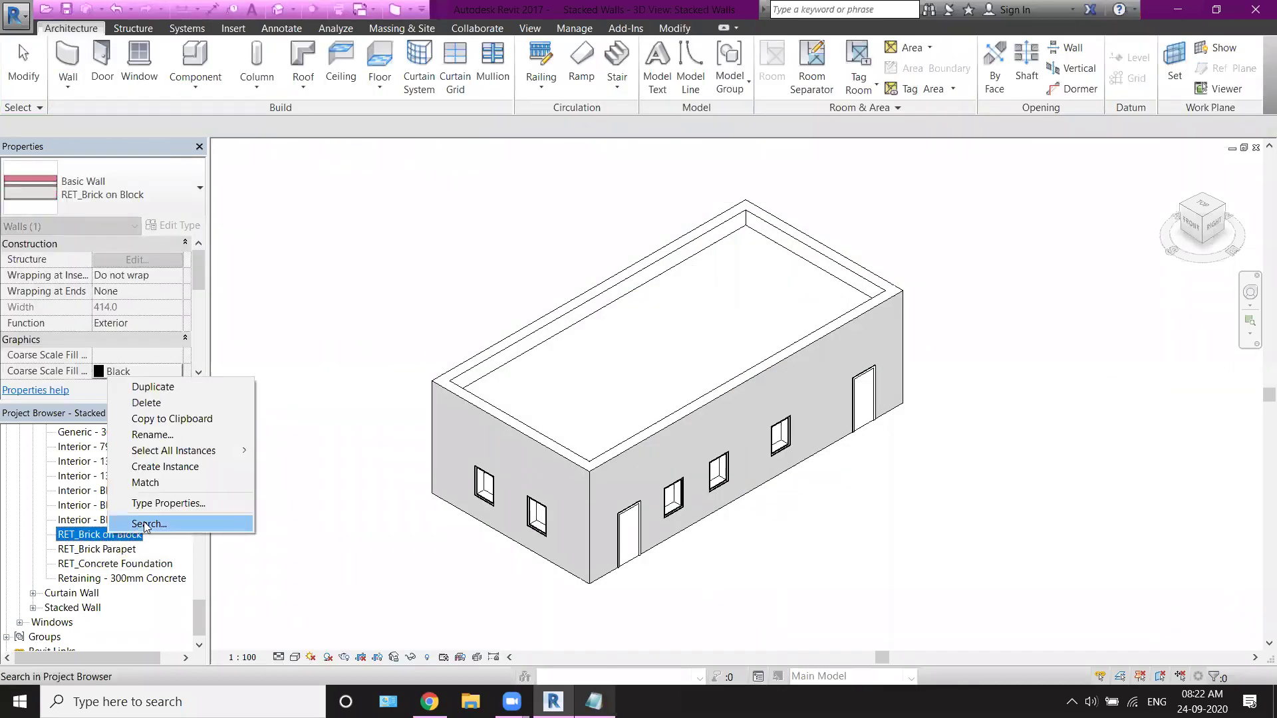
click(161, 504)
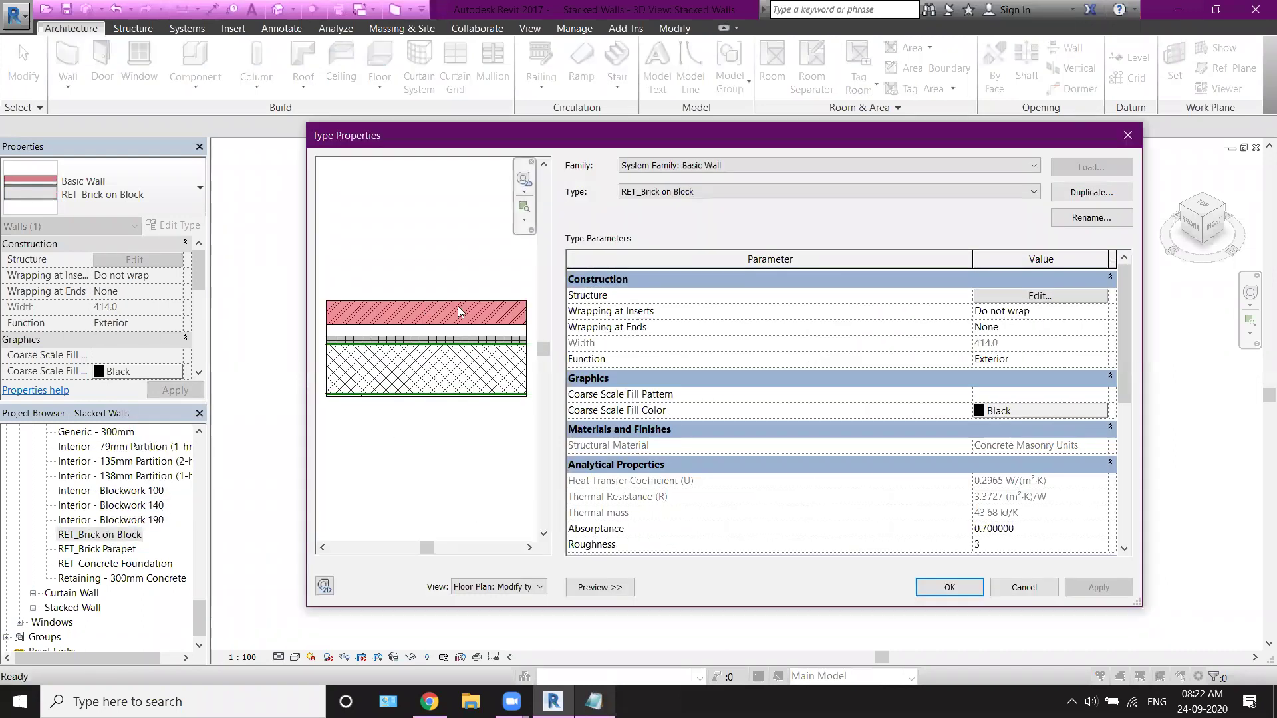
click(997, 296)
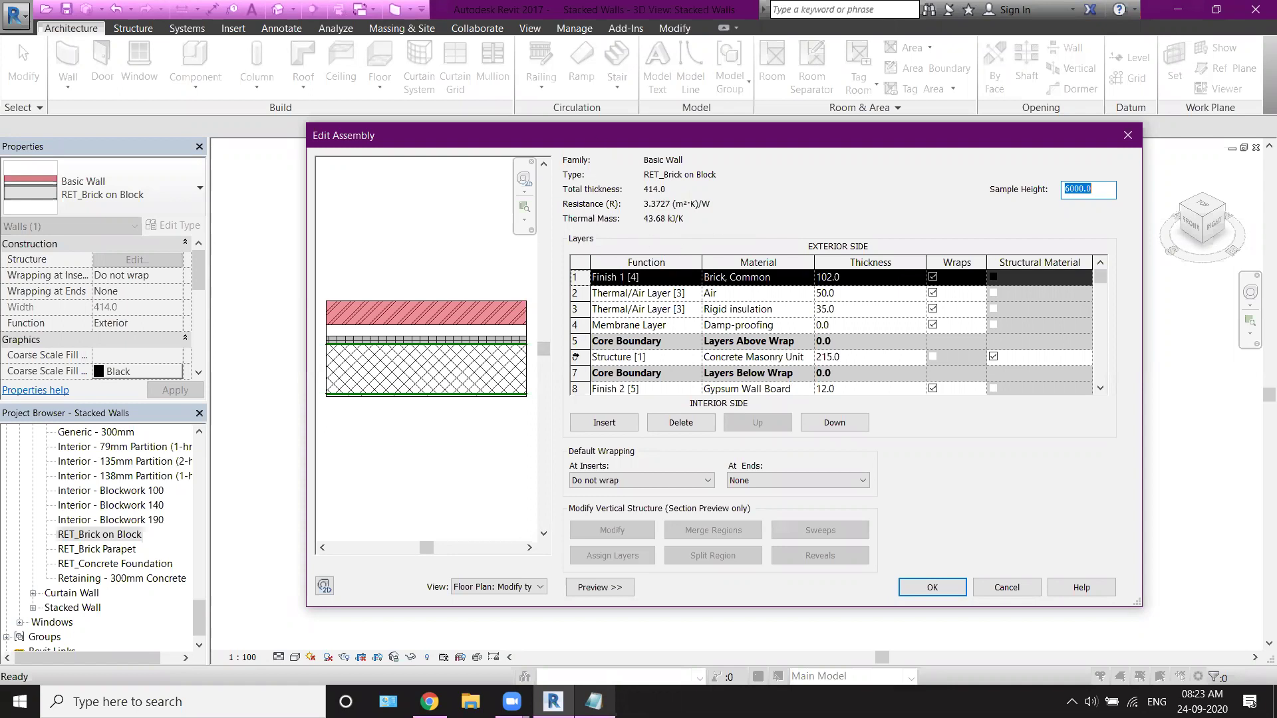
drag(985, 587, 903, 583)
click(905, 584)
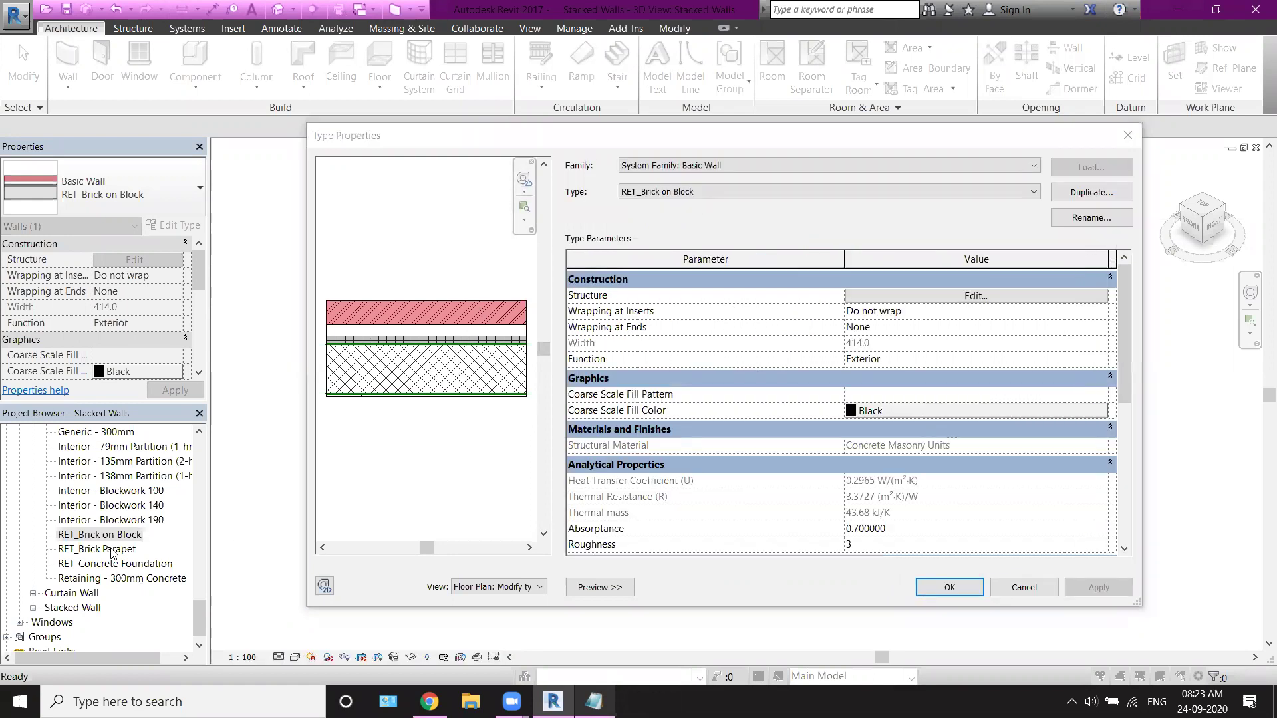
click(969, 594)
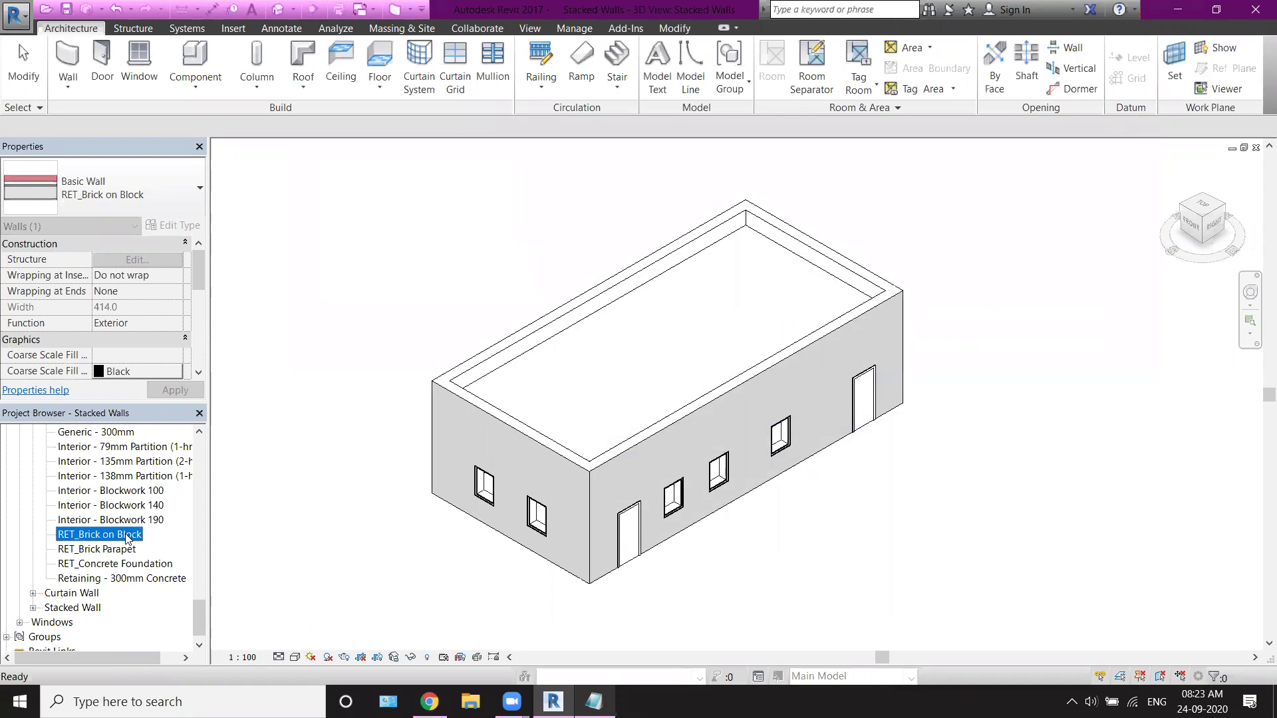
Step: Review RET_Brick Parapet's 391.0-thick brick, air and damp-proofing layers without changing them
right_click(122, 551)
click(177, 517)
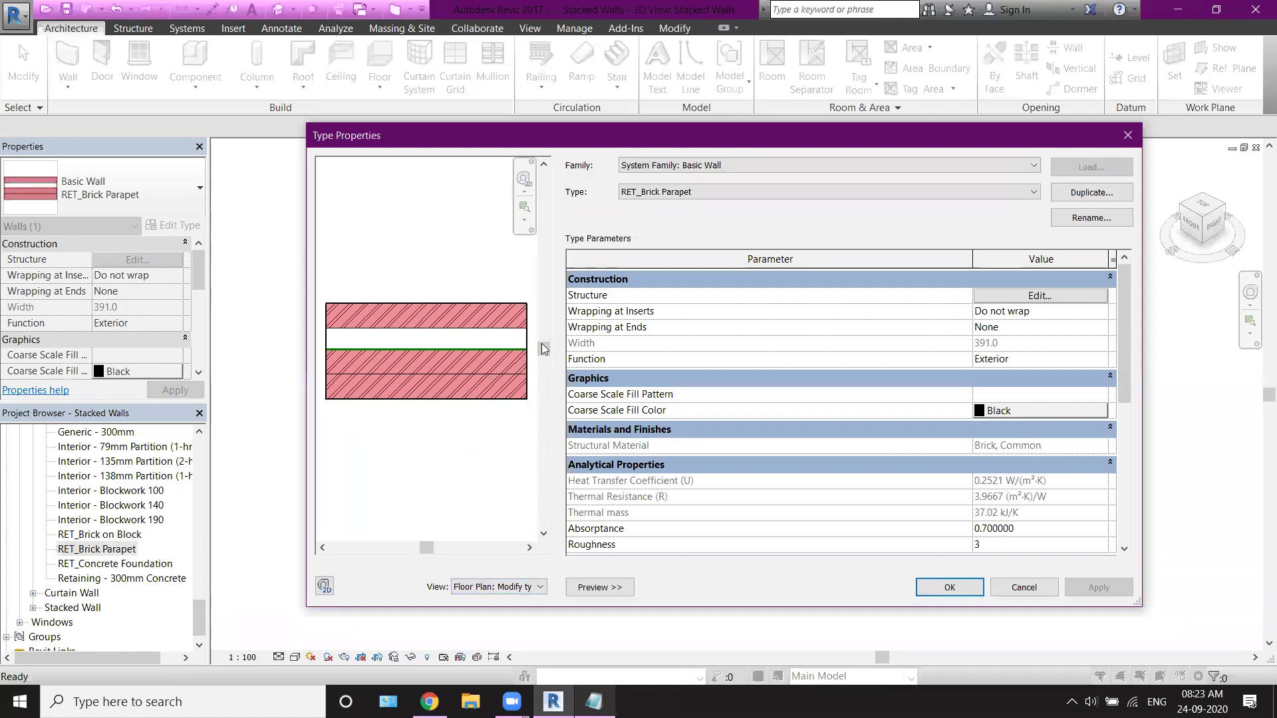
click(1054, 296)
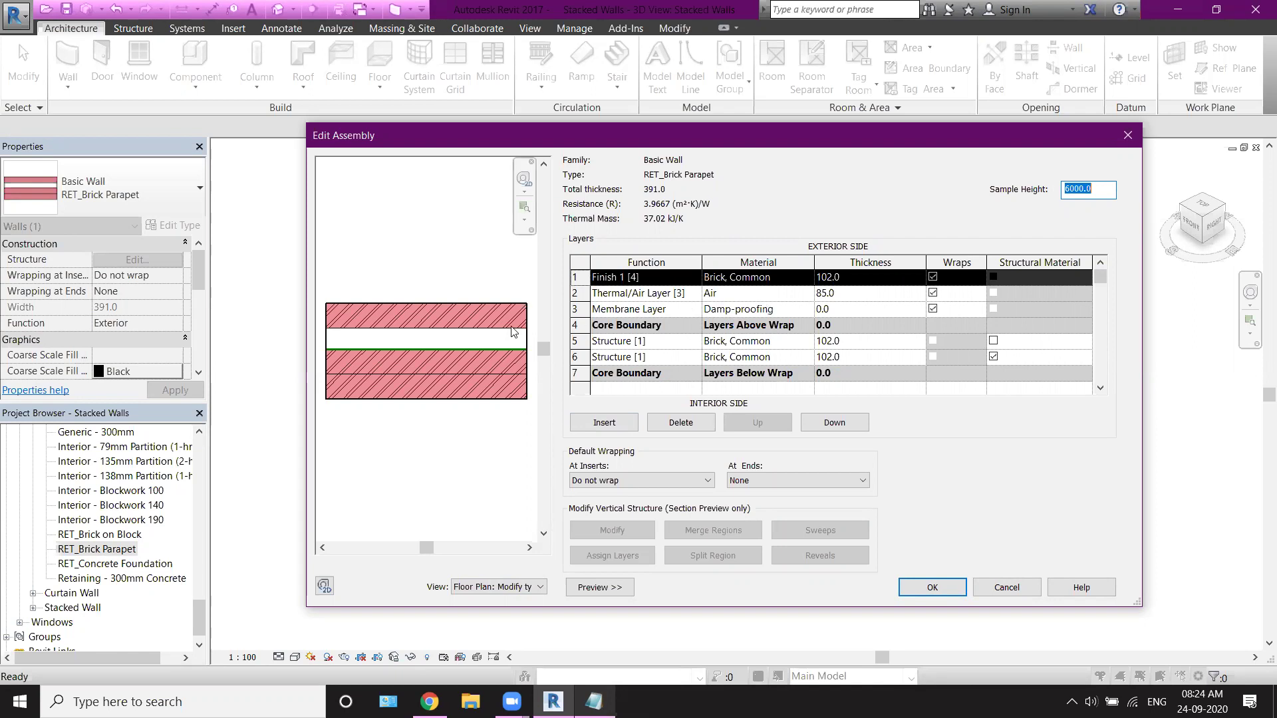
click(1008, 587)
click(1014, 588)
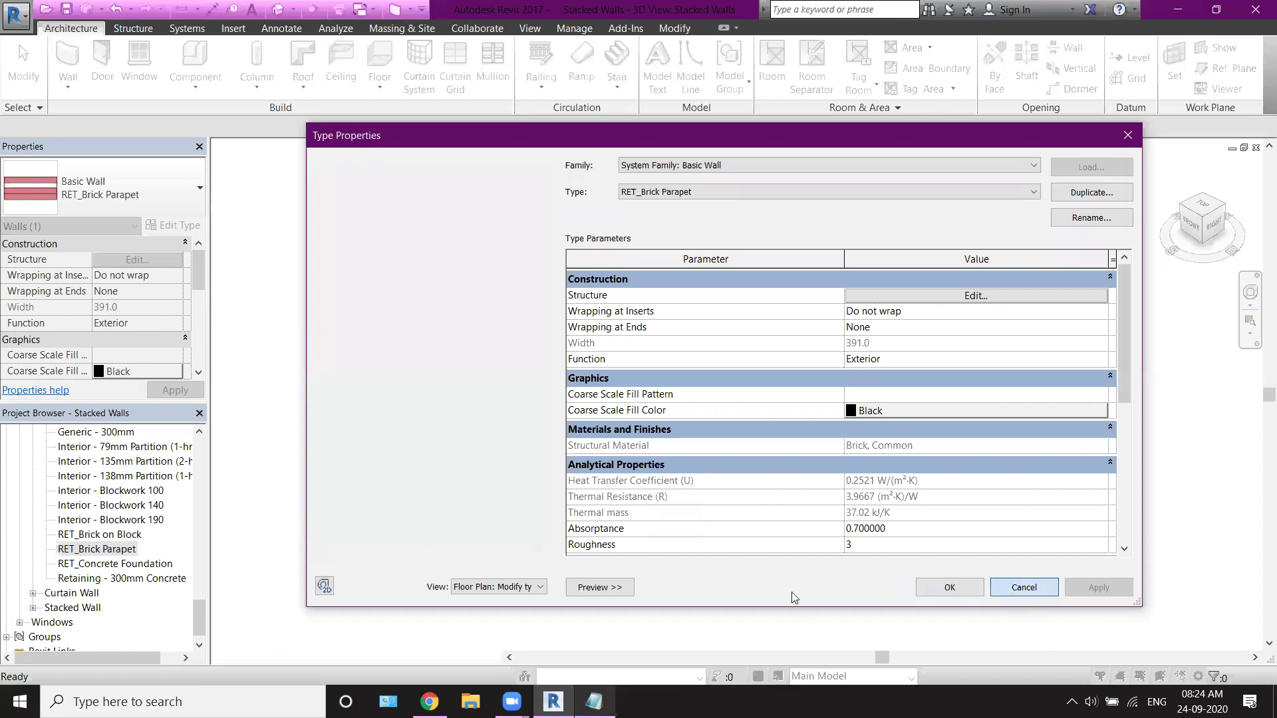
Step: Check RET_Concrete Foundation's single 375.0 Concrete, Cast In Situ layer and close unchanged
click(114, 566)
right_click(114, 566)
click(220, 533)
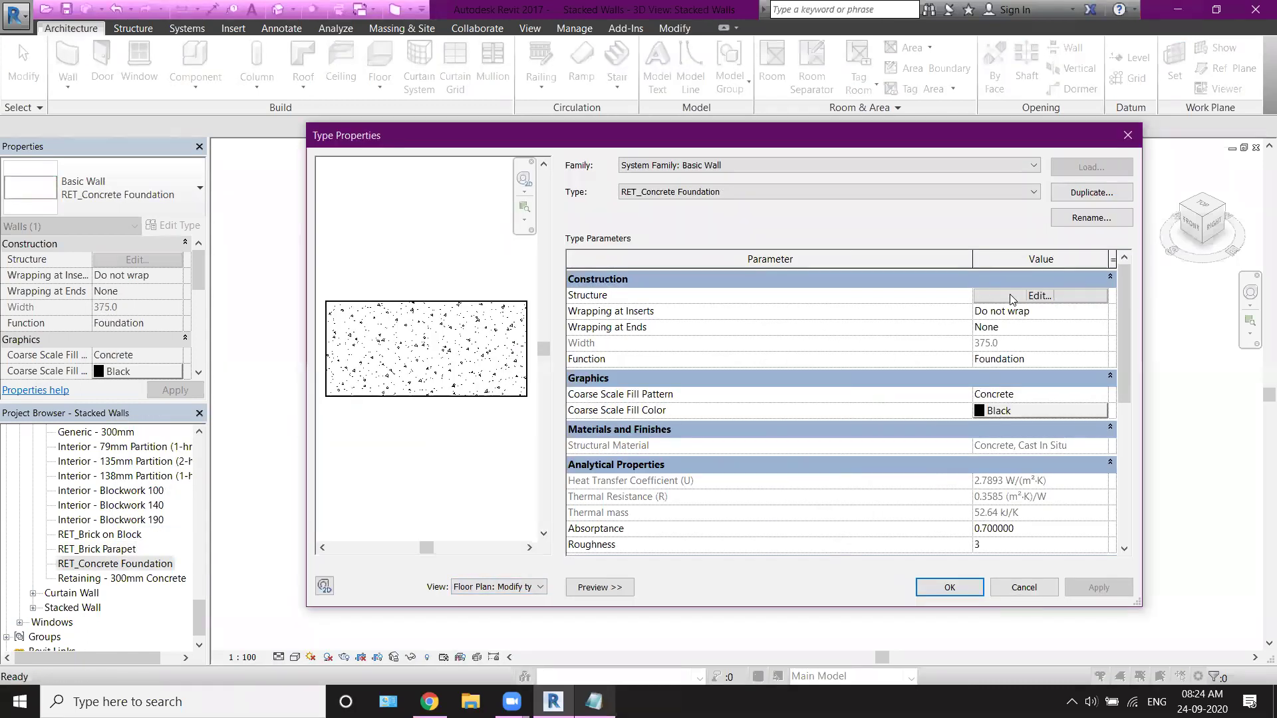
click(1010, 295)
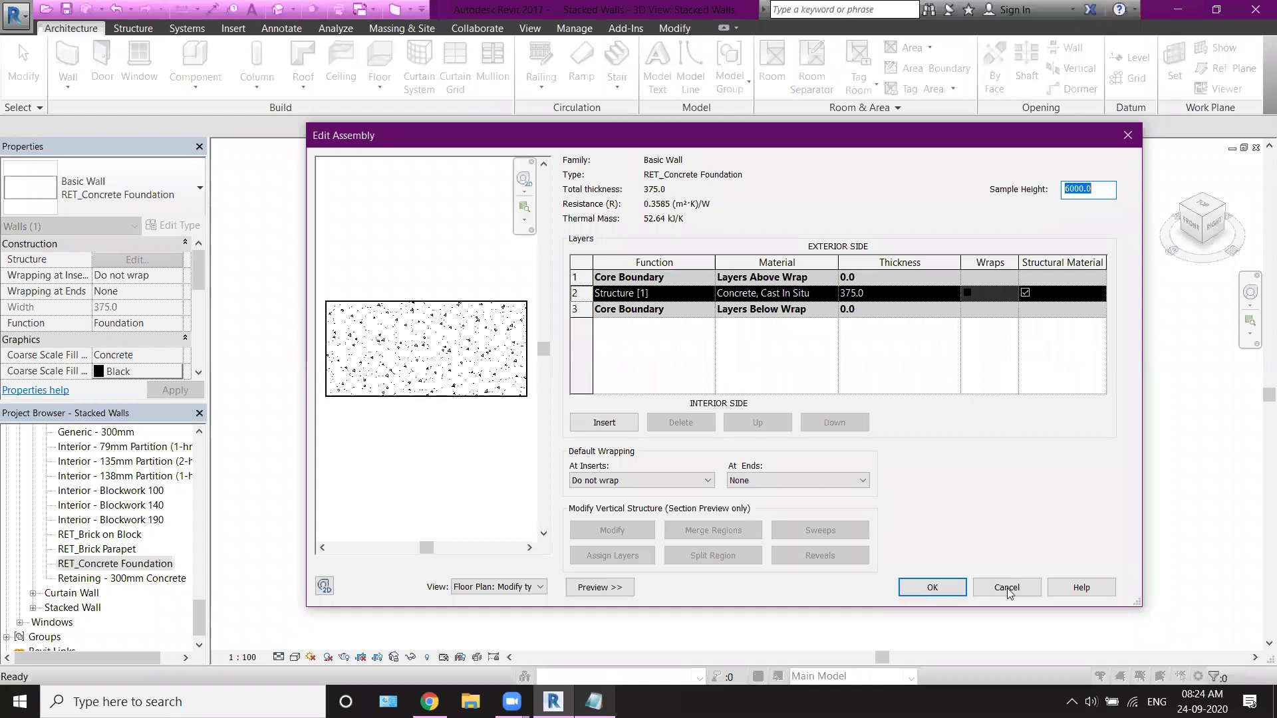
click(1032, 593)
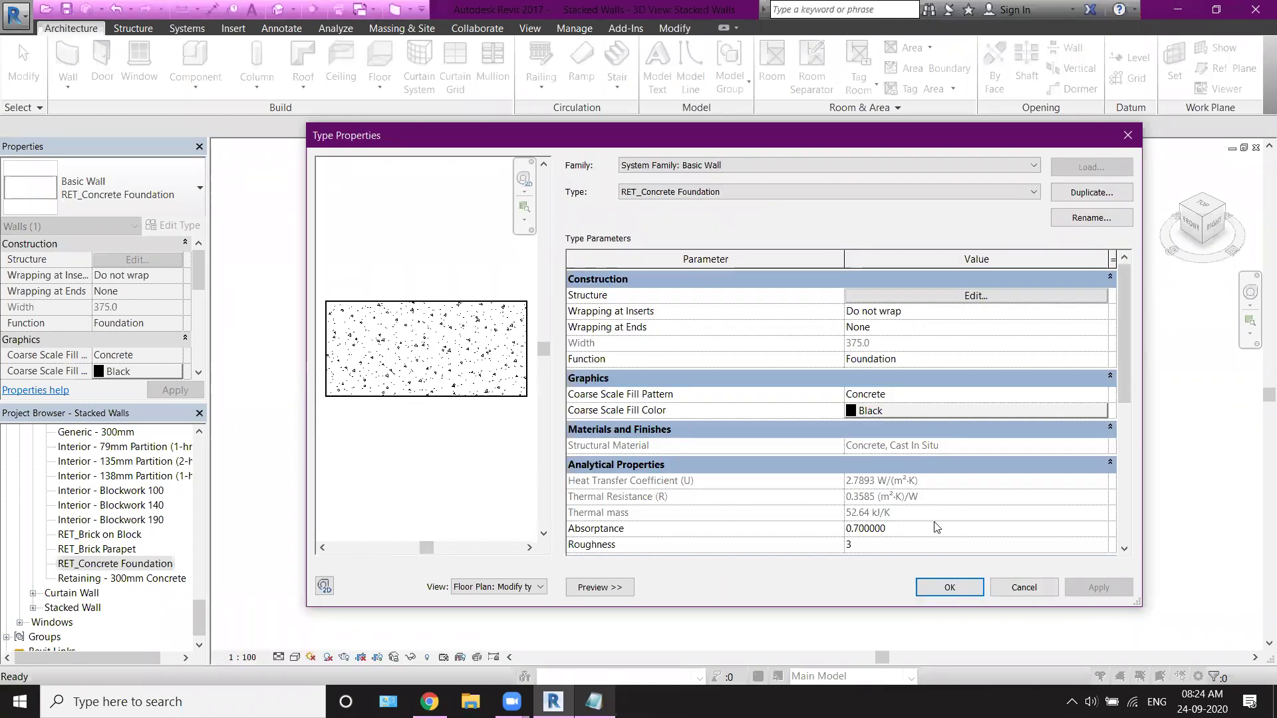
click(1018, 664)
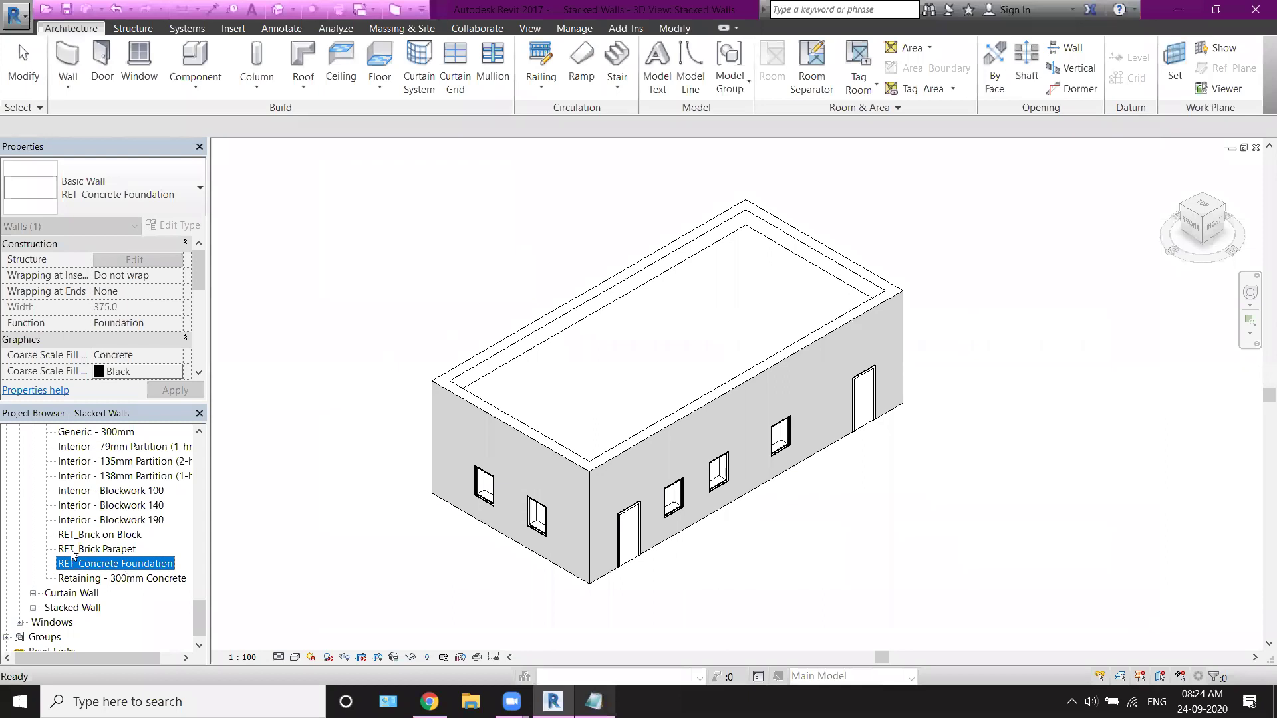
Step: Select the Exterior - Brick Over Block w Metal Stud stacked wall type in the Project Browser
scroll(69, 549, up, 1)
scroll(68, 545, up, 2)
scroll(67, 541, up, 2)
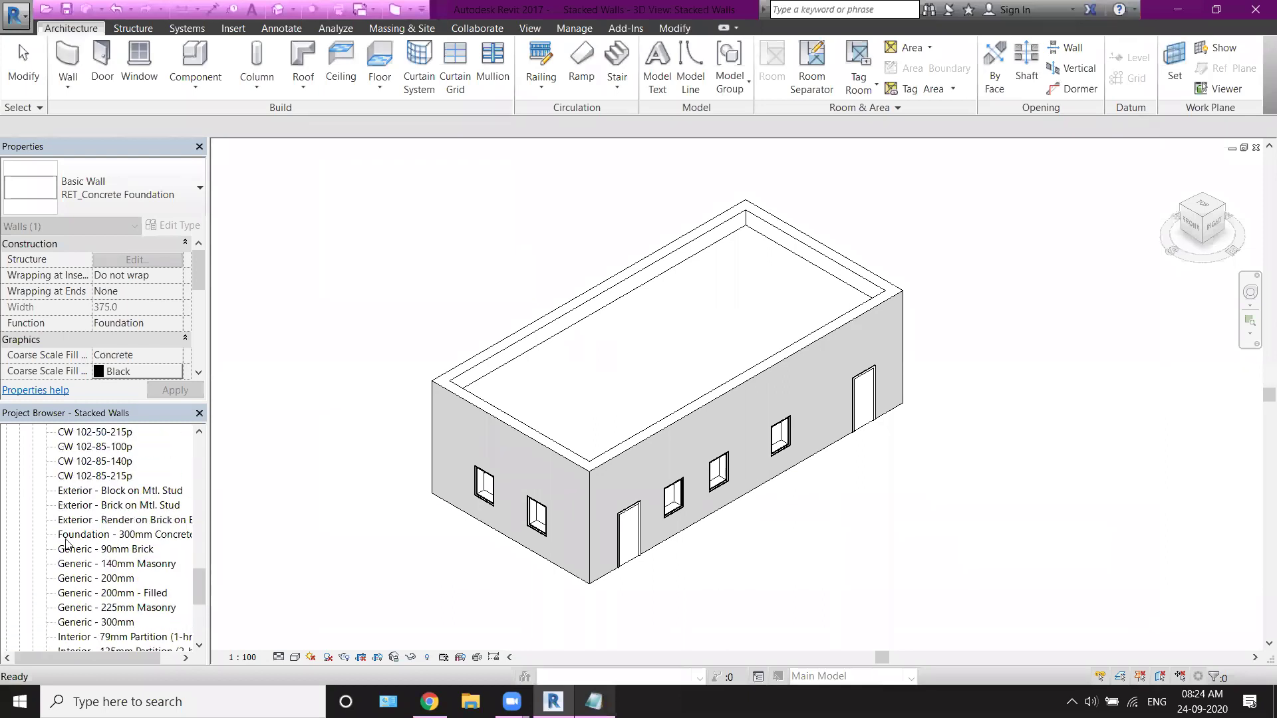
scroll(59, 536, up, 1)
scroll(47, 532, up, 2)
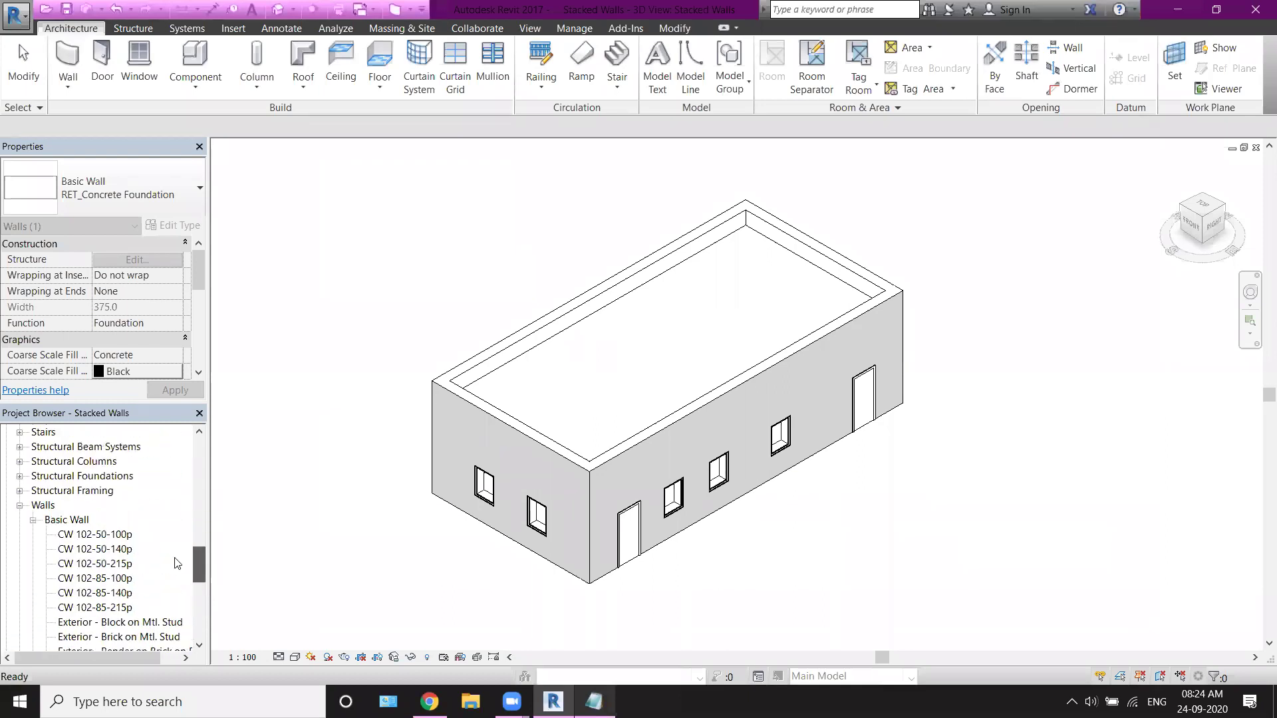
click(34, 521)
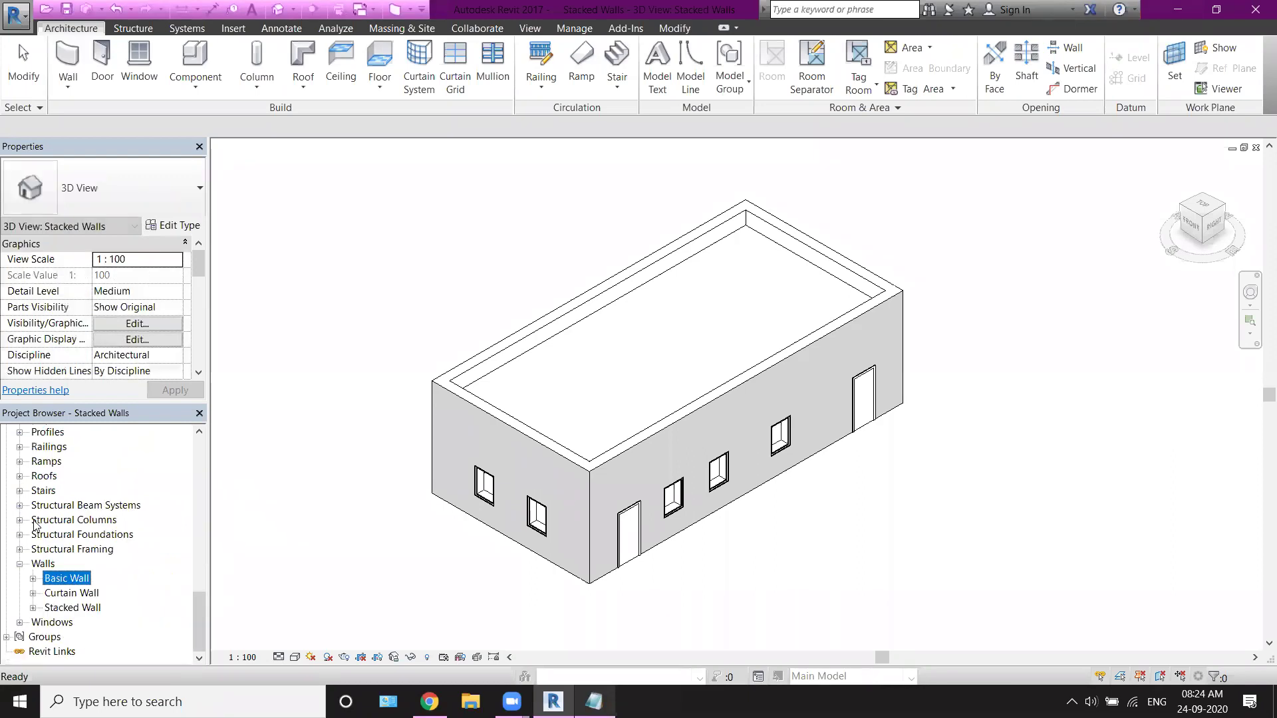
click(33, 608)
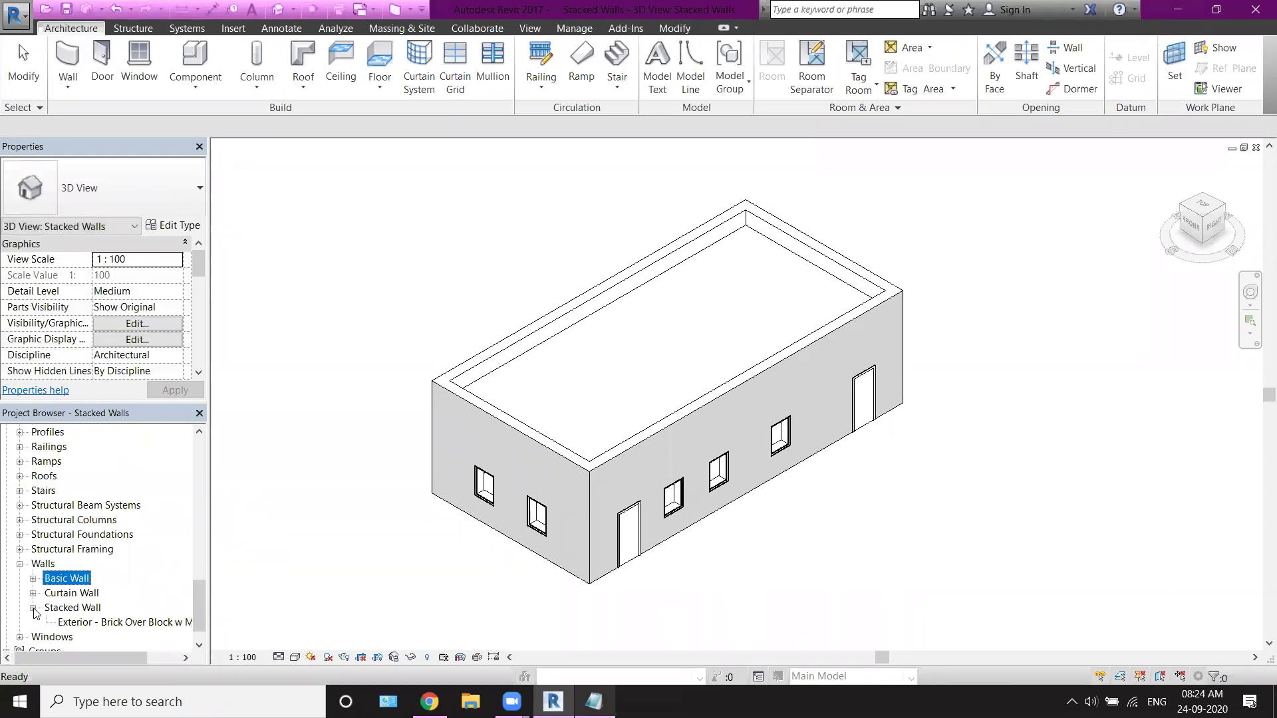
click(111, 624)
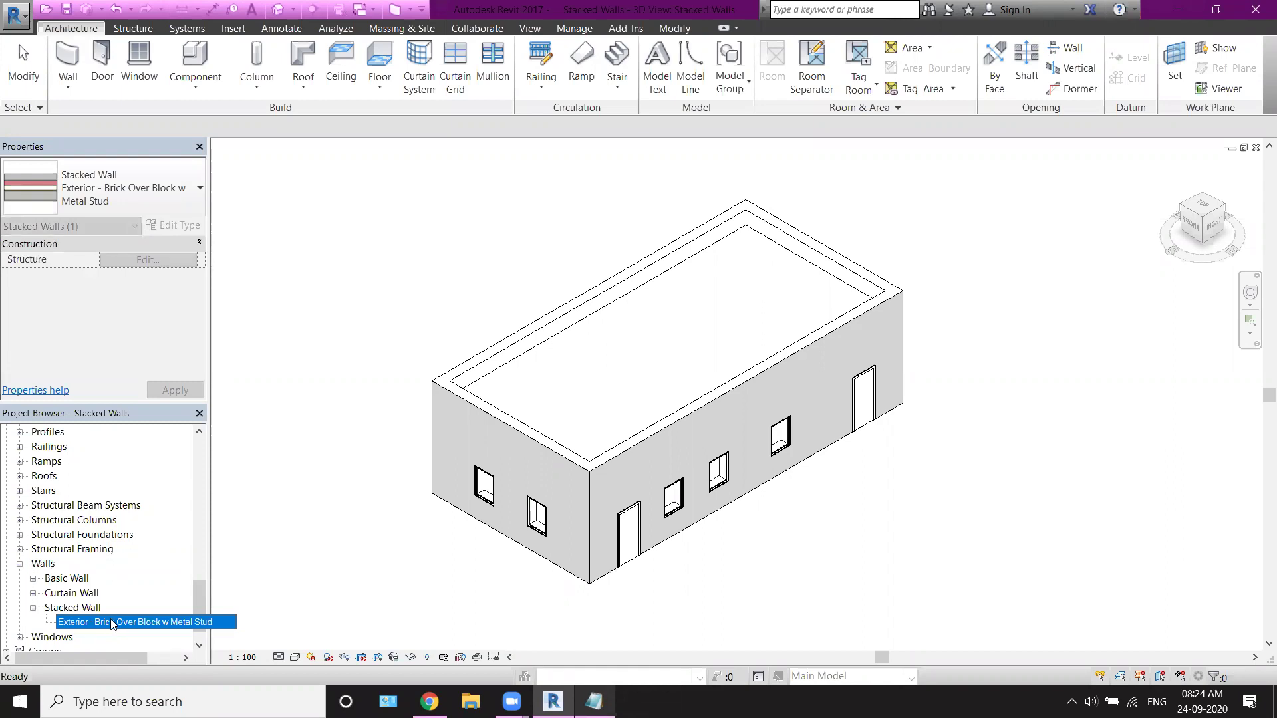
Step: Duplicate that type as a new stacked wall type named 'Stacked Wall'
right_click(111, 624)
click(166, 591)
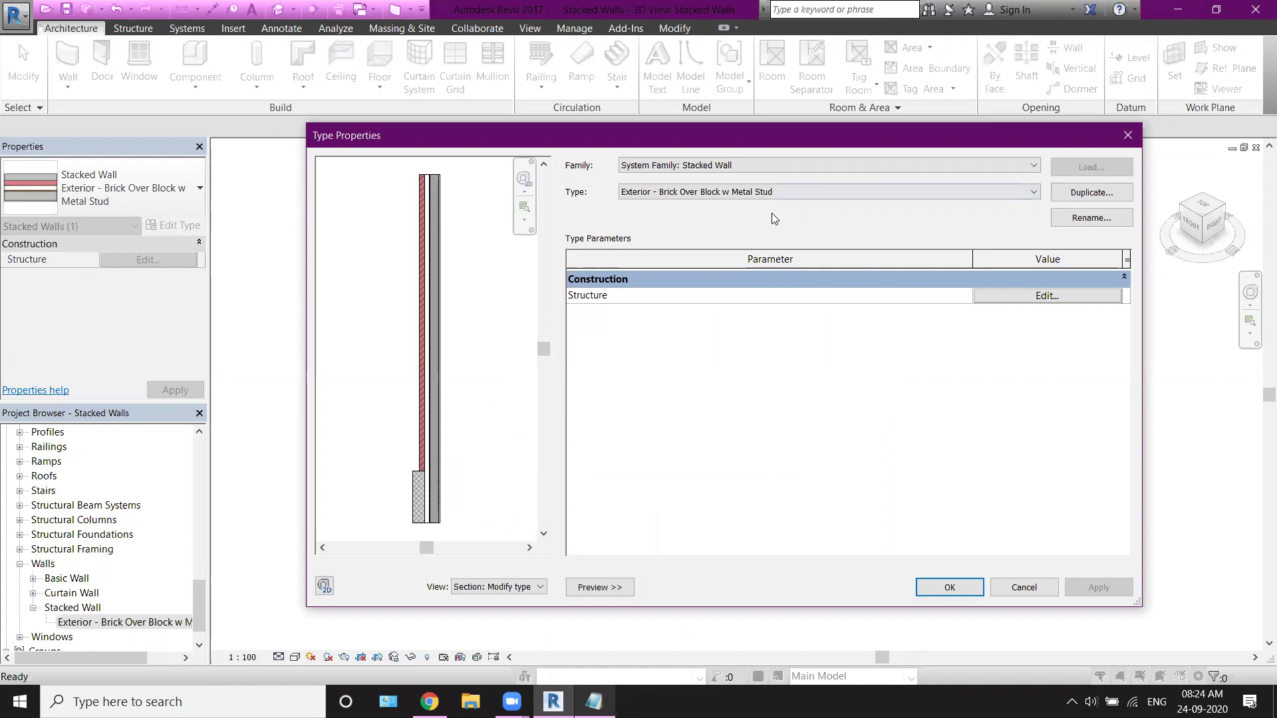
click(1108, 197)
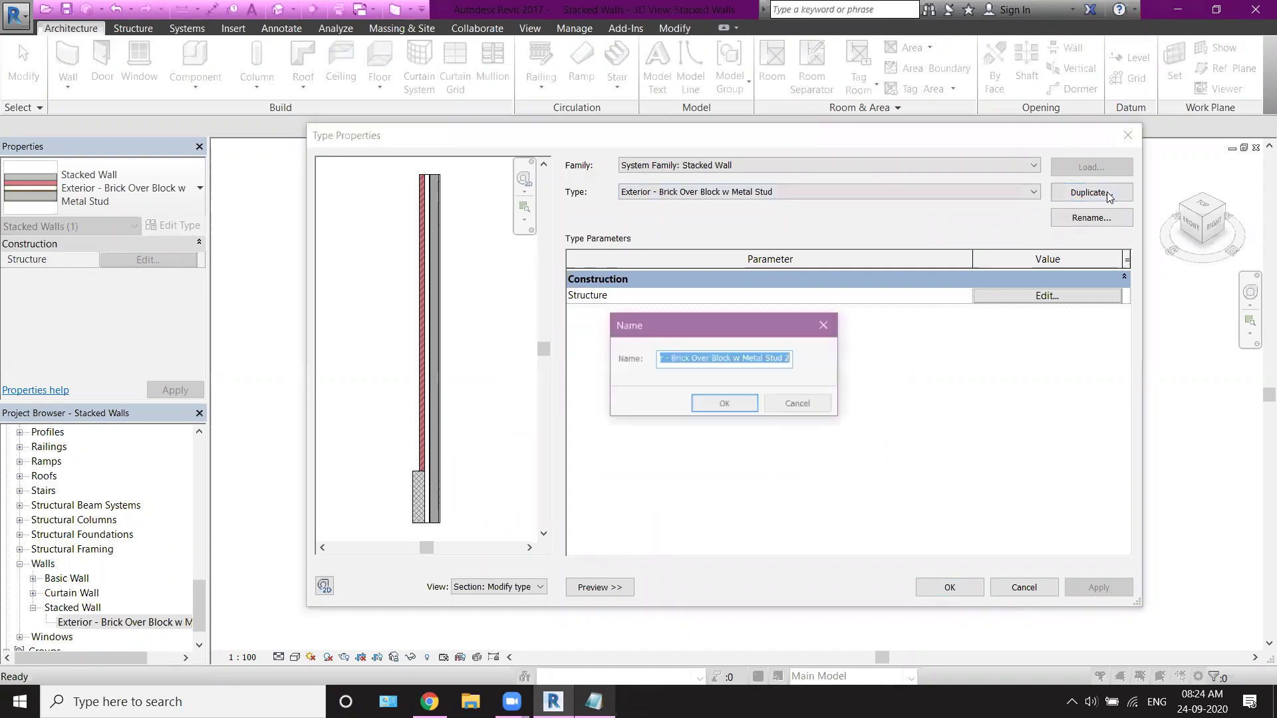
click(665, 365)
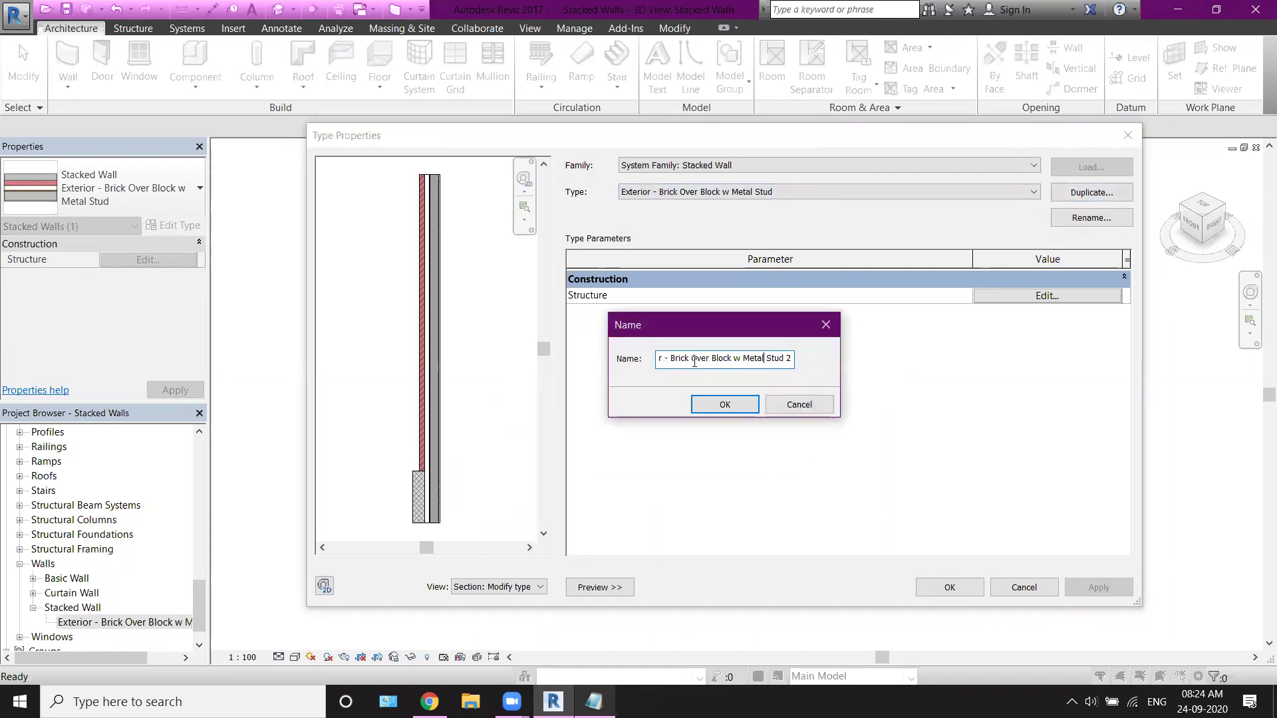
key(ctrl+a)
text(St)
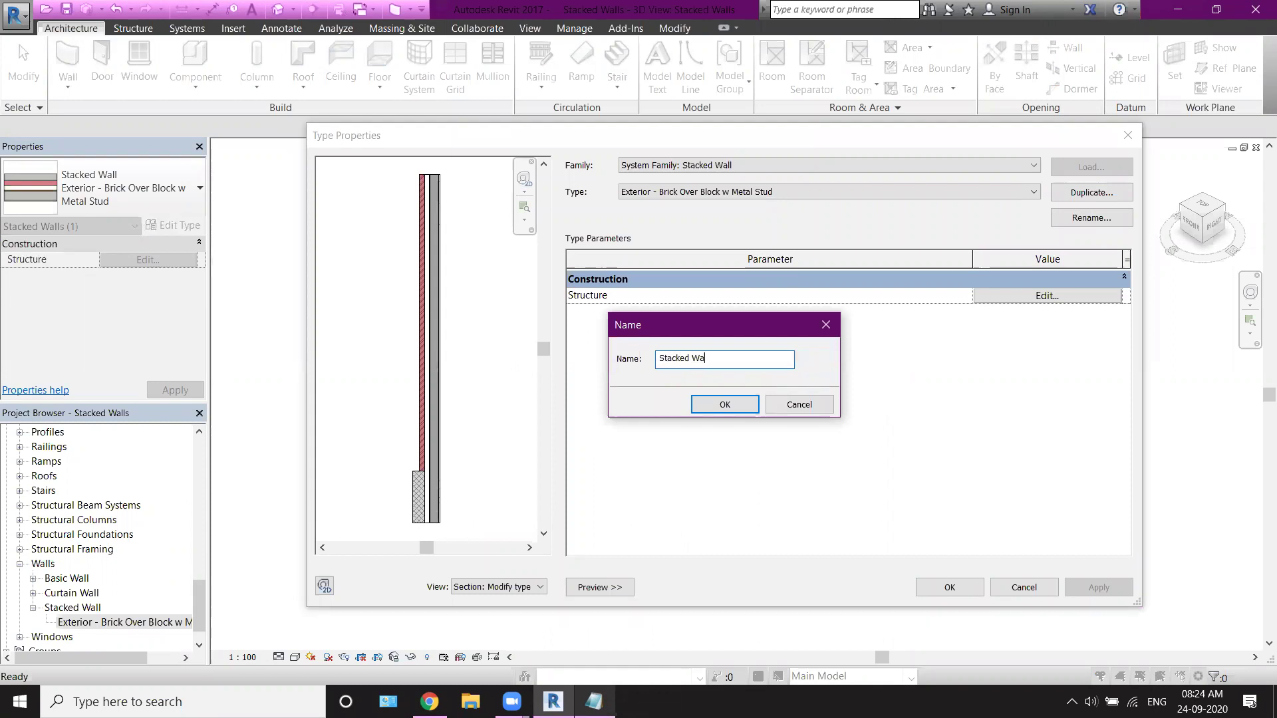
key(Return)
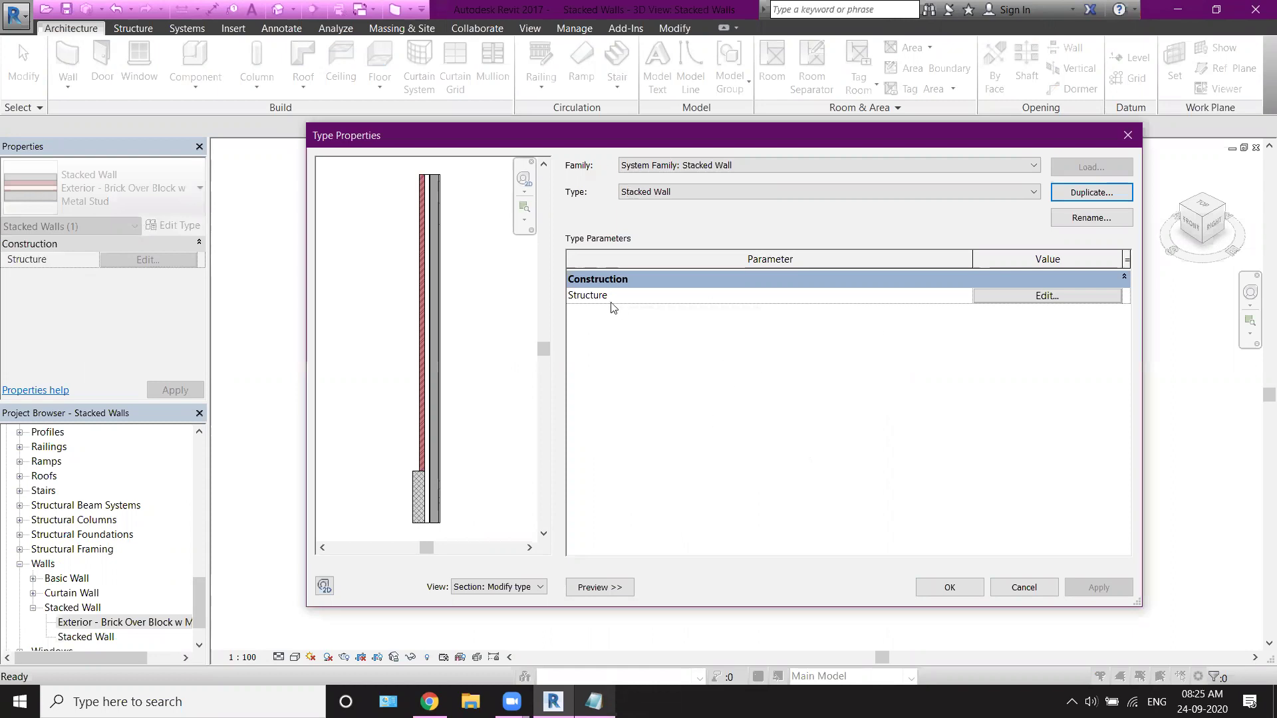
Step: Open the Stacked Wall's Edit Assembly dialog and toggle its section preview
click(997, 296)
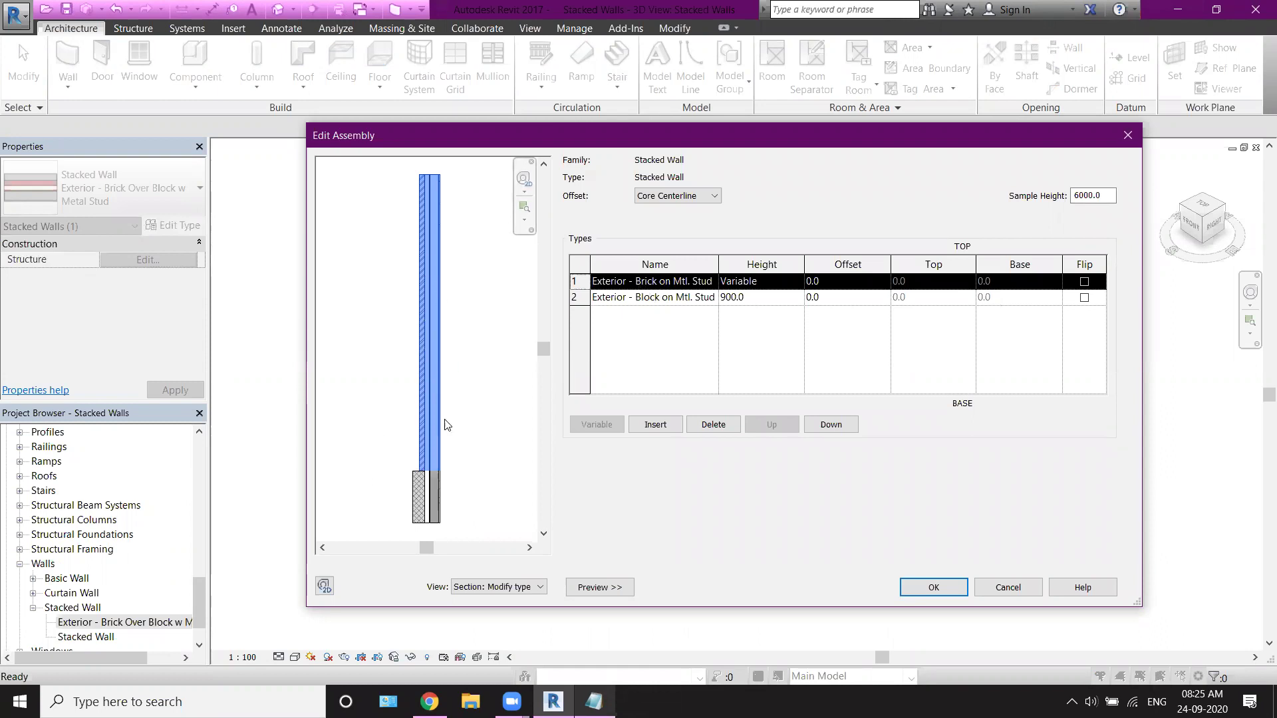
click(602, 589)
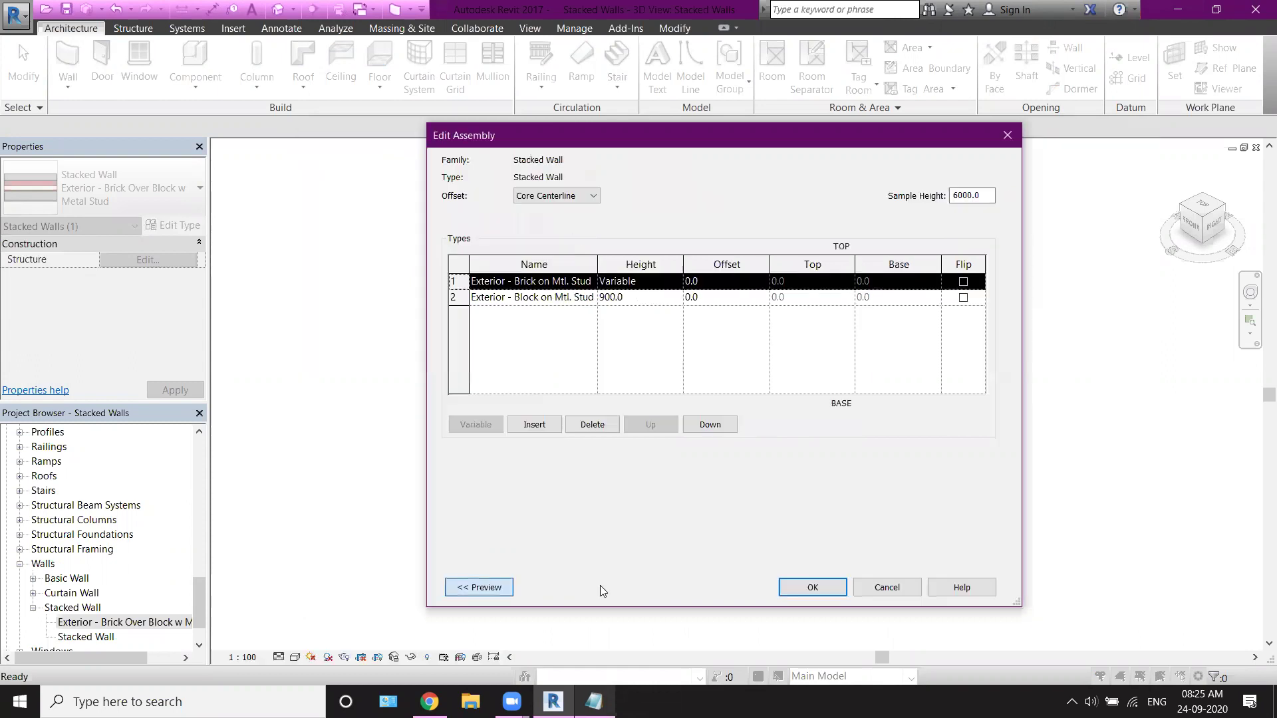
click(482, 589)
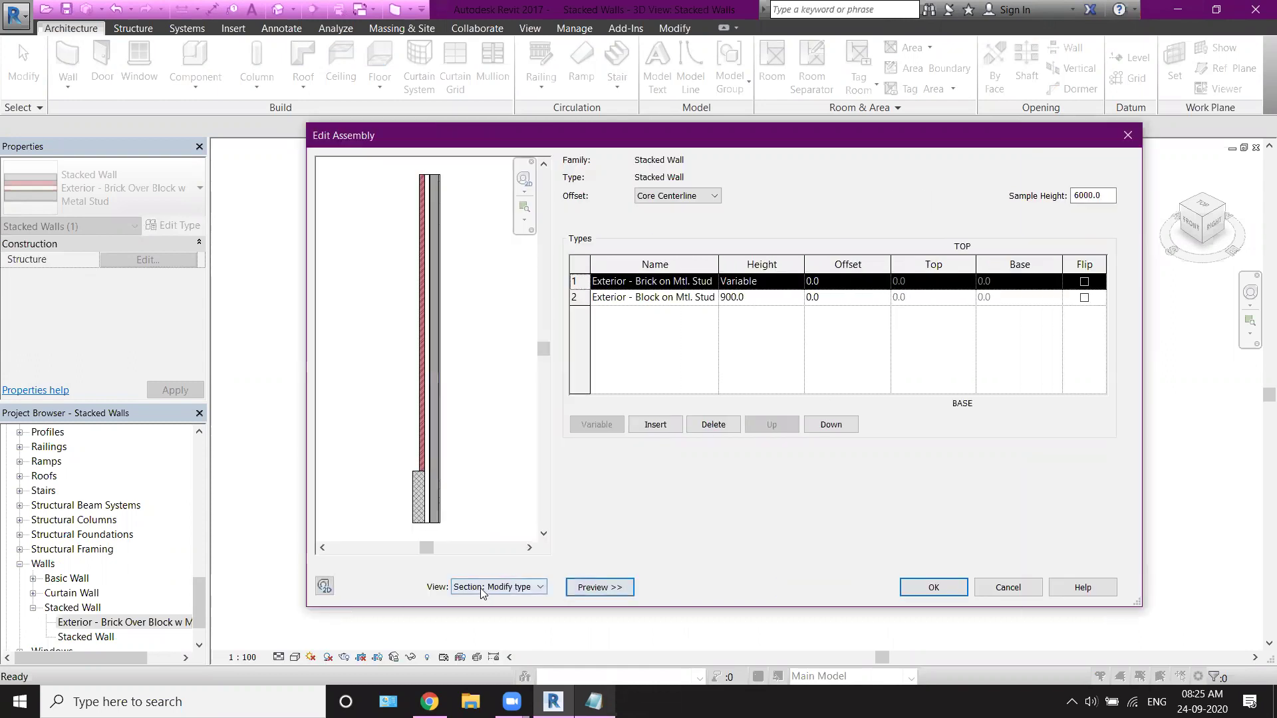
click(481, 588)
click(483, 591)
click(497, 602)
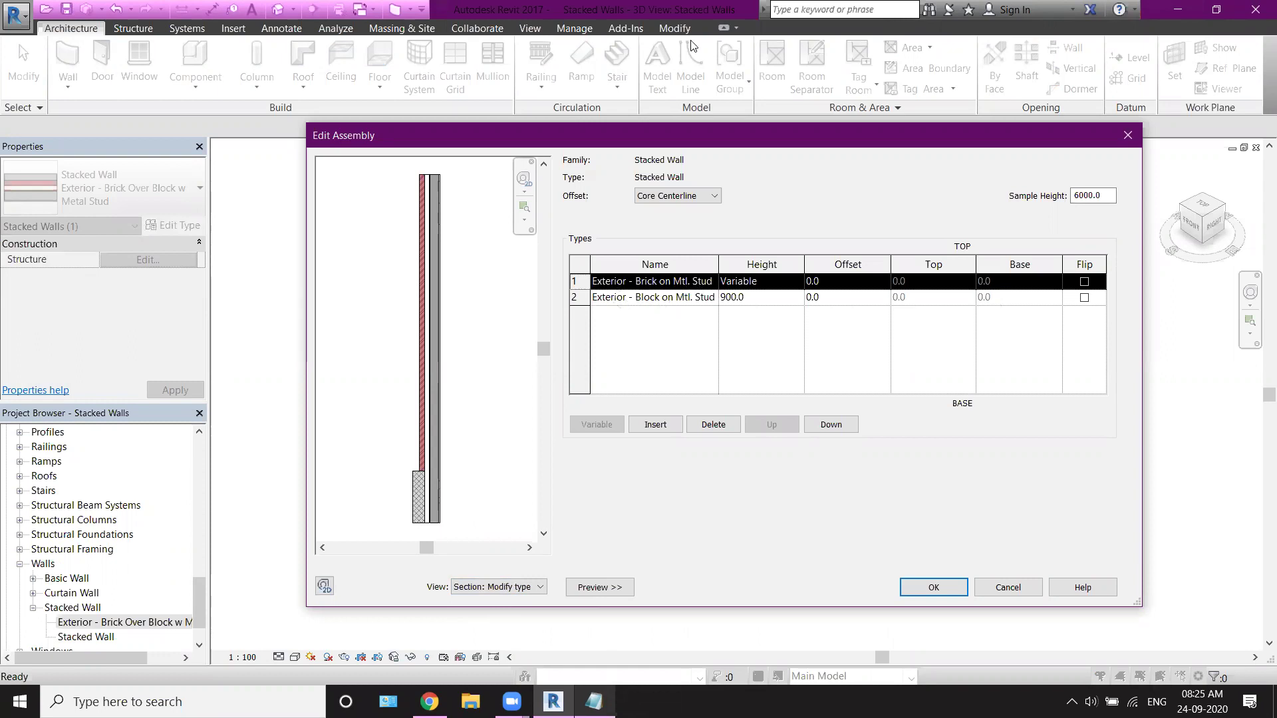
Step: Inspect the Brick on Mtl. Stud top row and the 900.0 Block on Mtl. Stud row
click(672, 282)
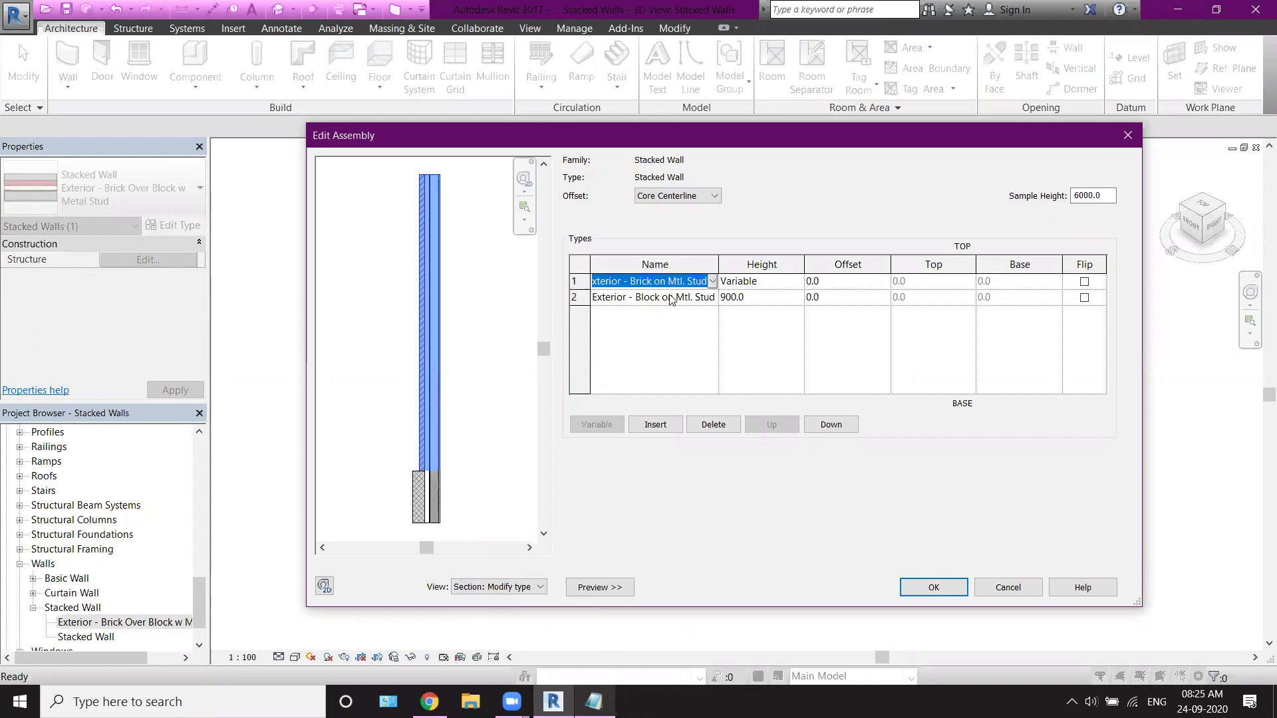
click(672, 299)
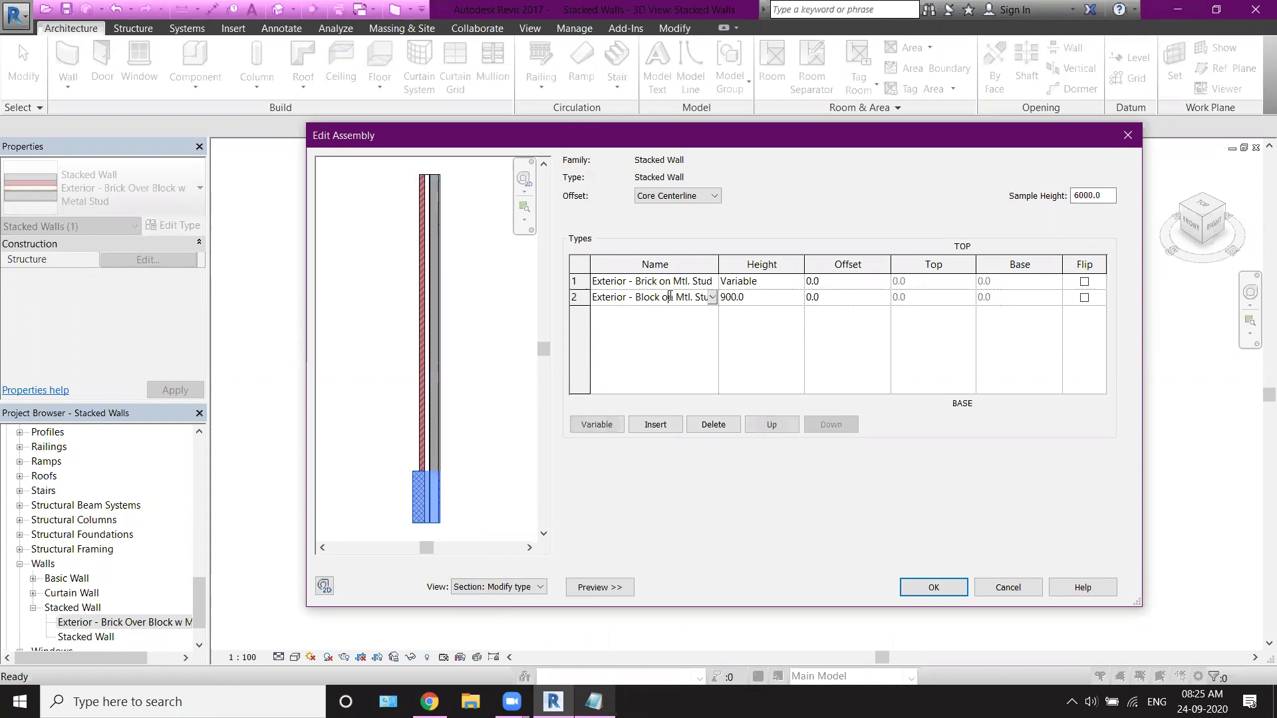
click(627, 283)
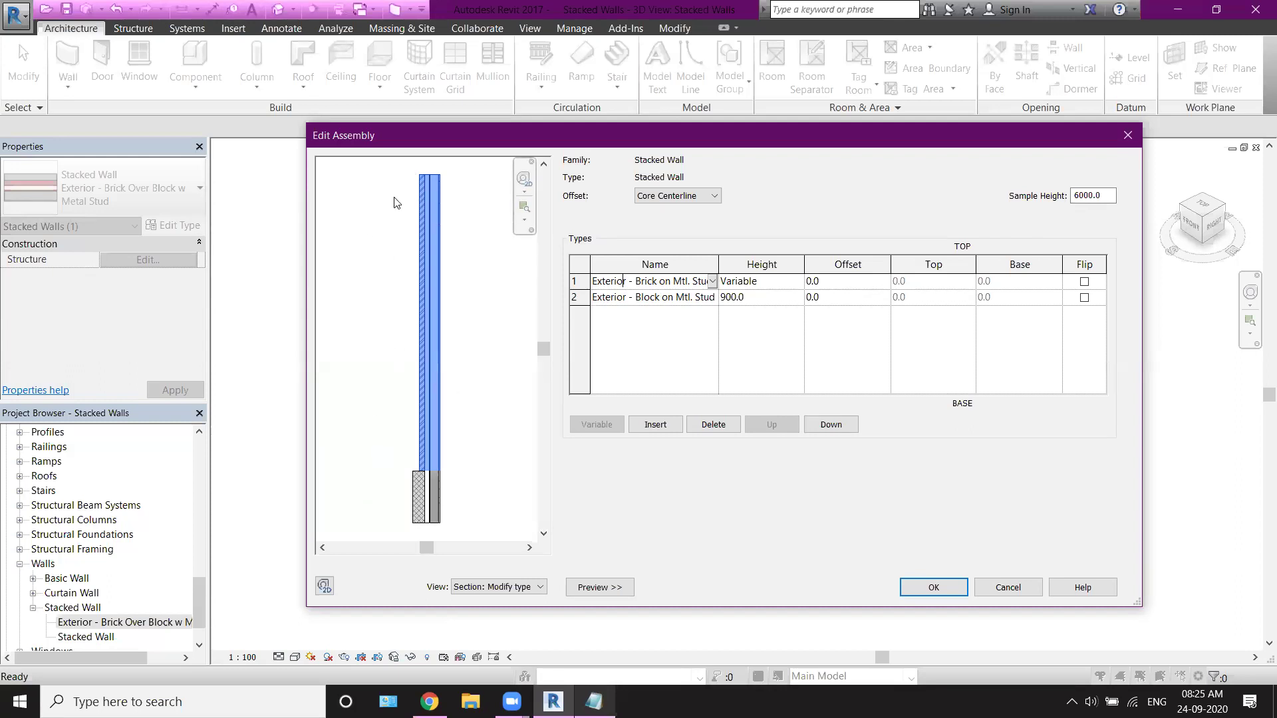
click(614, 297)
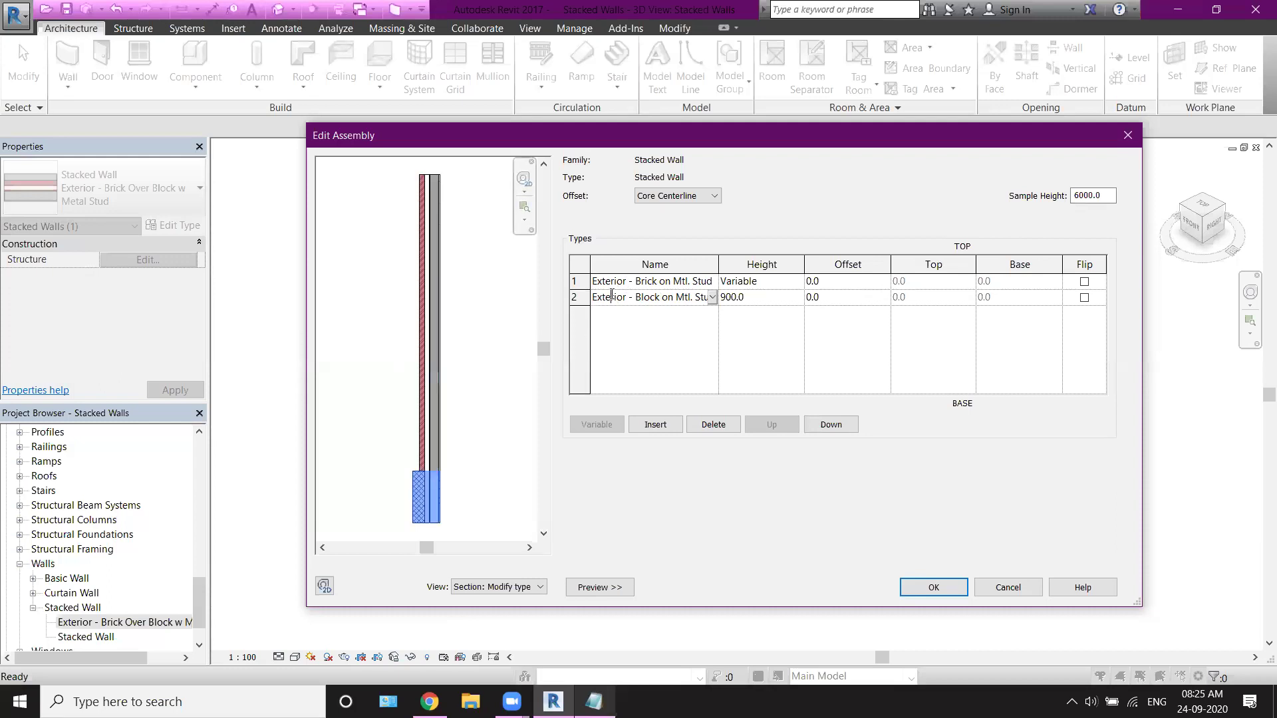
Step: Insert a new 900.0 bottom part set to RET_Concrete Foundation
click(640, 425)
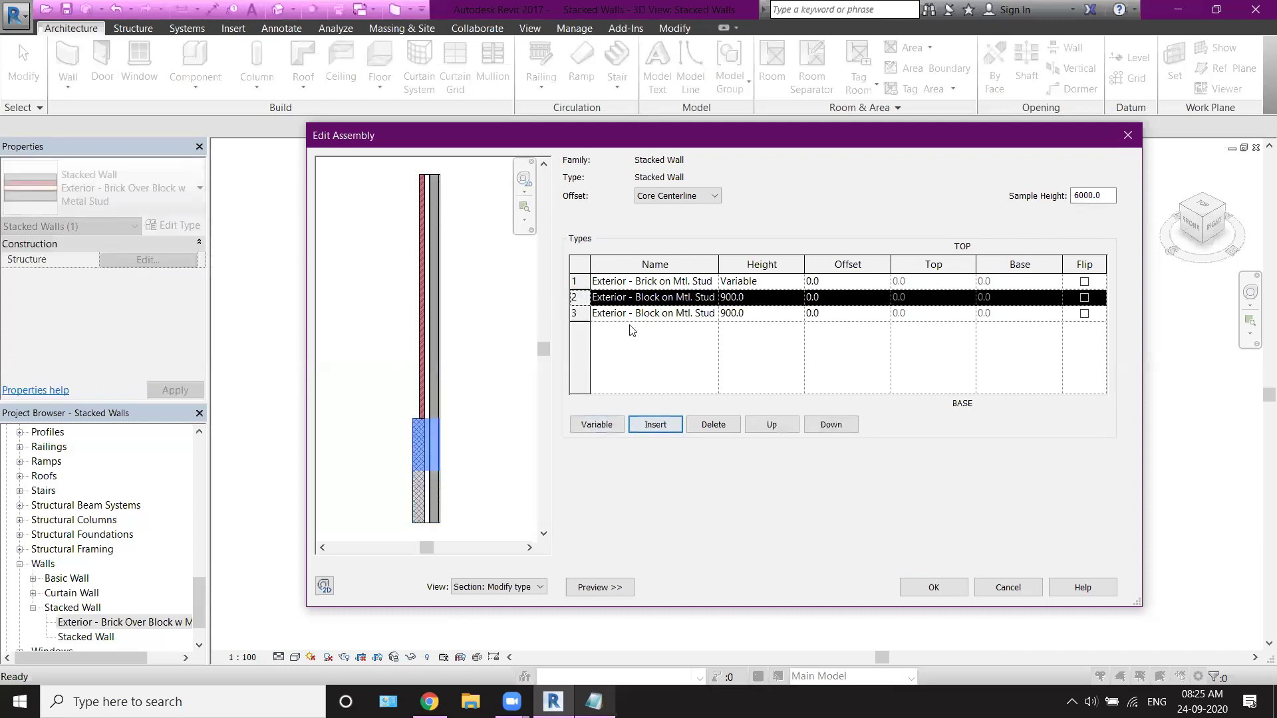
click(647, 313)
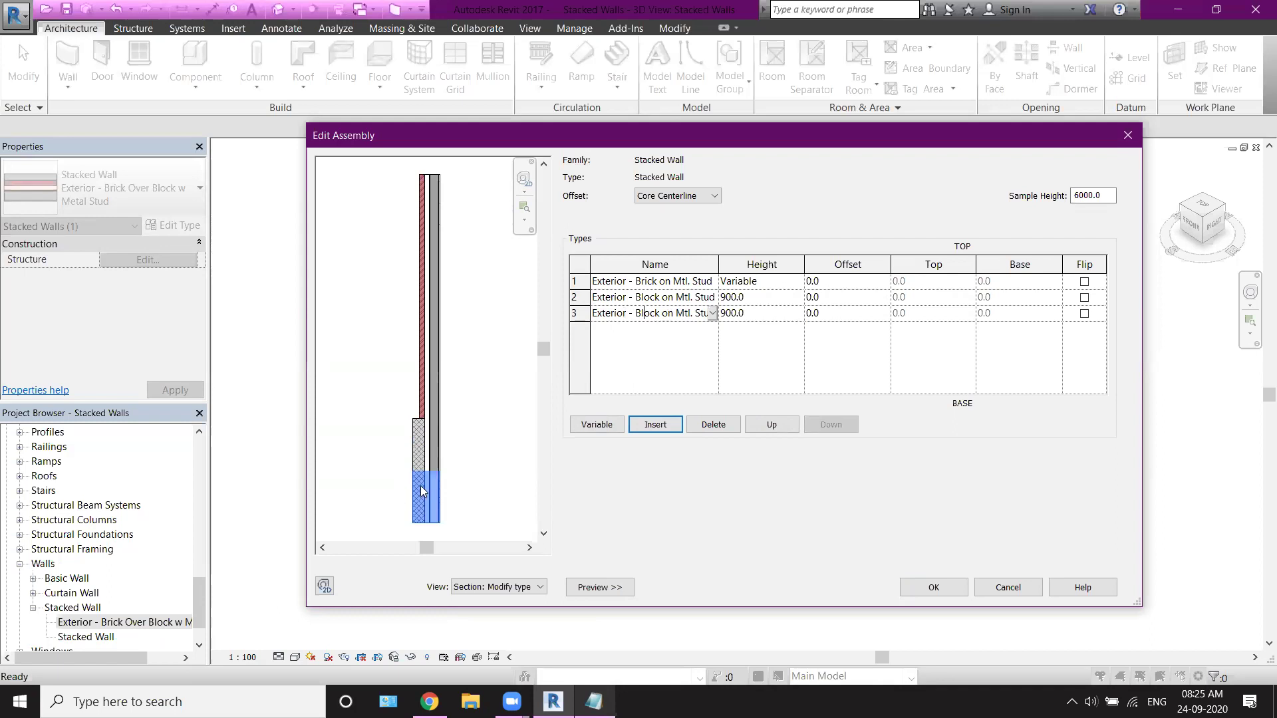
click(713, 314)
drag(753, 348, 757, 377)
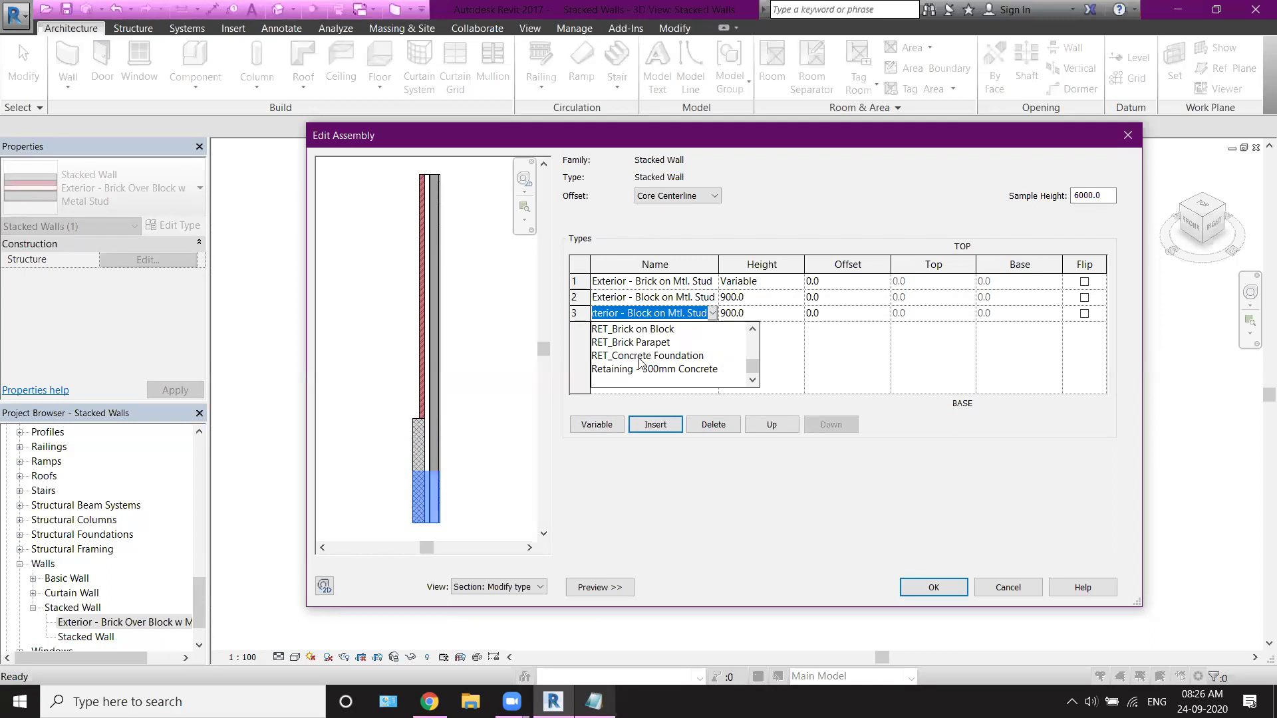
click(640, 356)
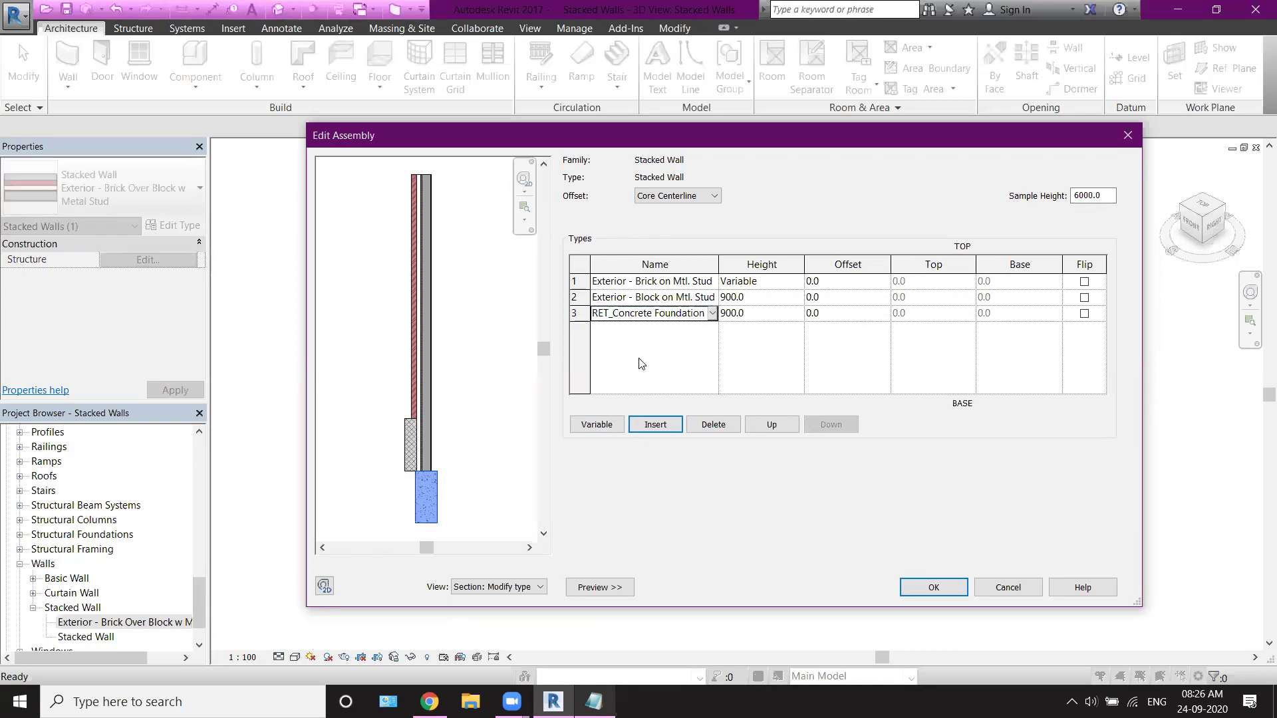
Step: Set the middle part to RET_Brick on Block, dismiss the sweep warning, and begin retyping the top part
click(656, 299)
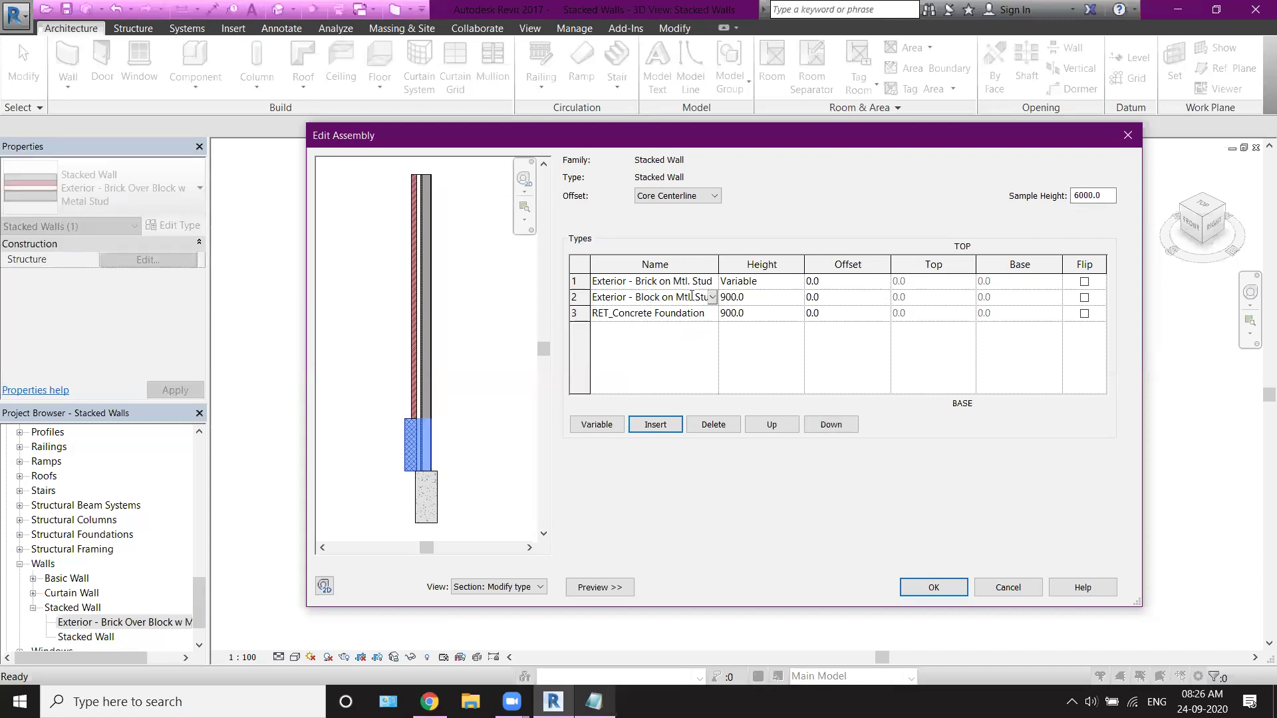
click(712, 297)
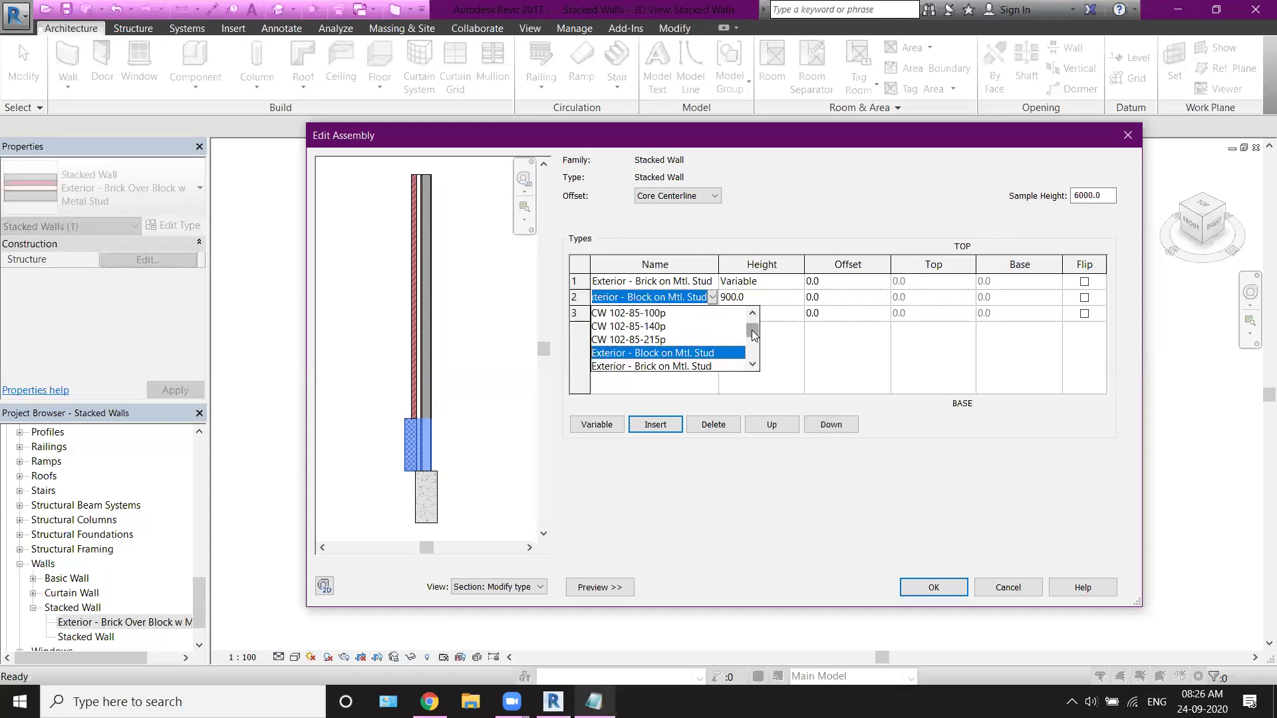
drag(753, 329, 752, 357)
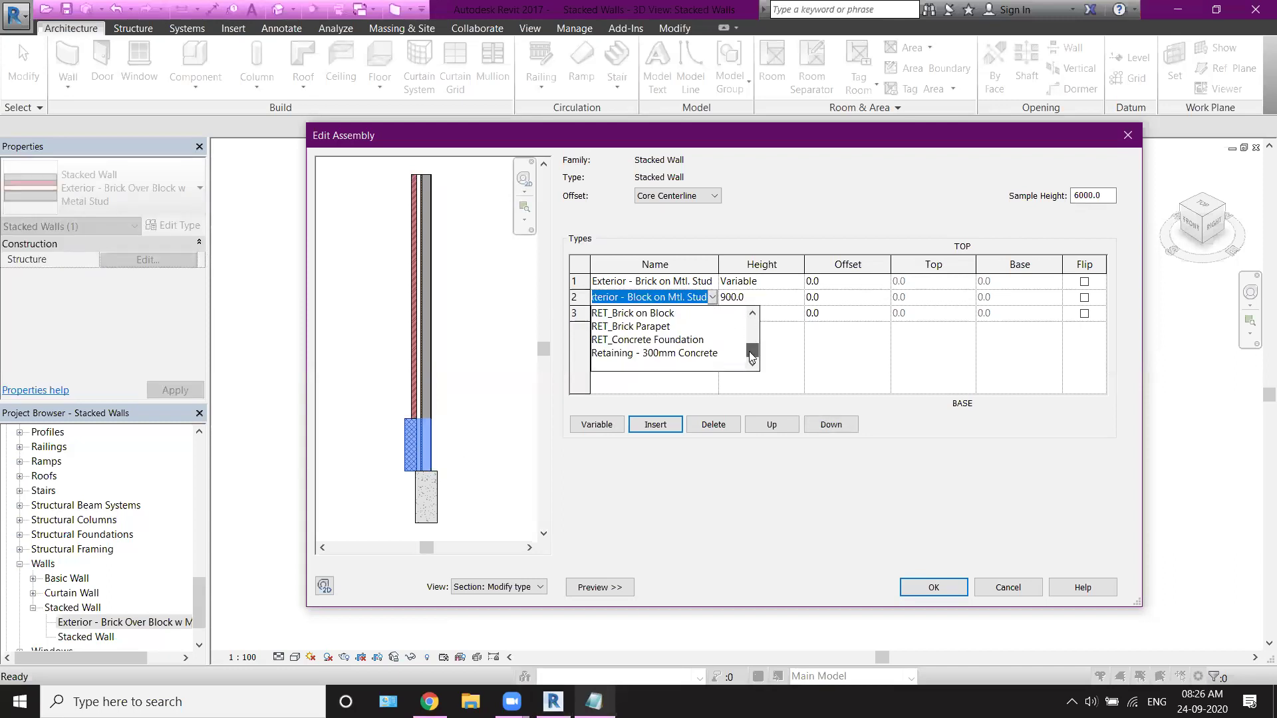
click(632, 316)
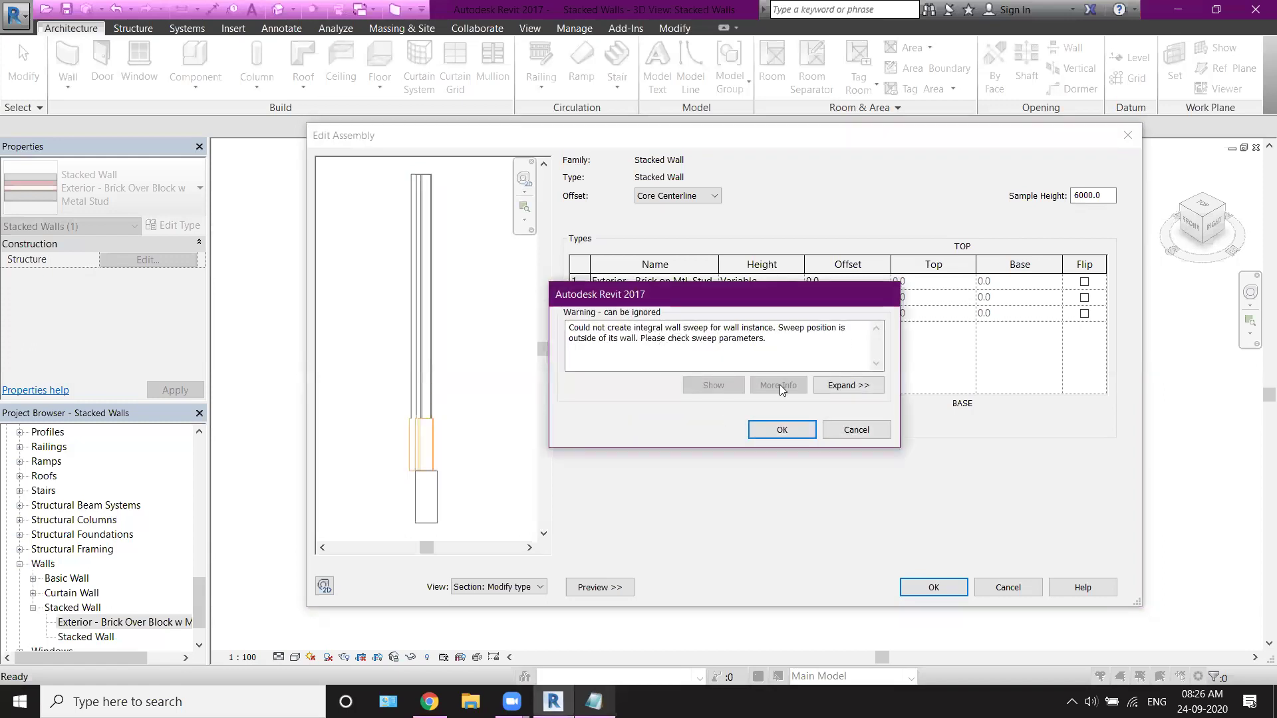
click(781, 429)
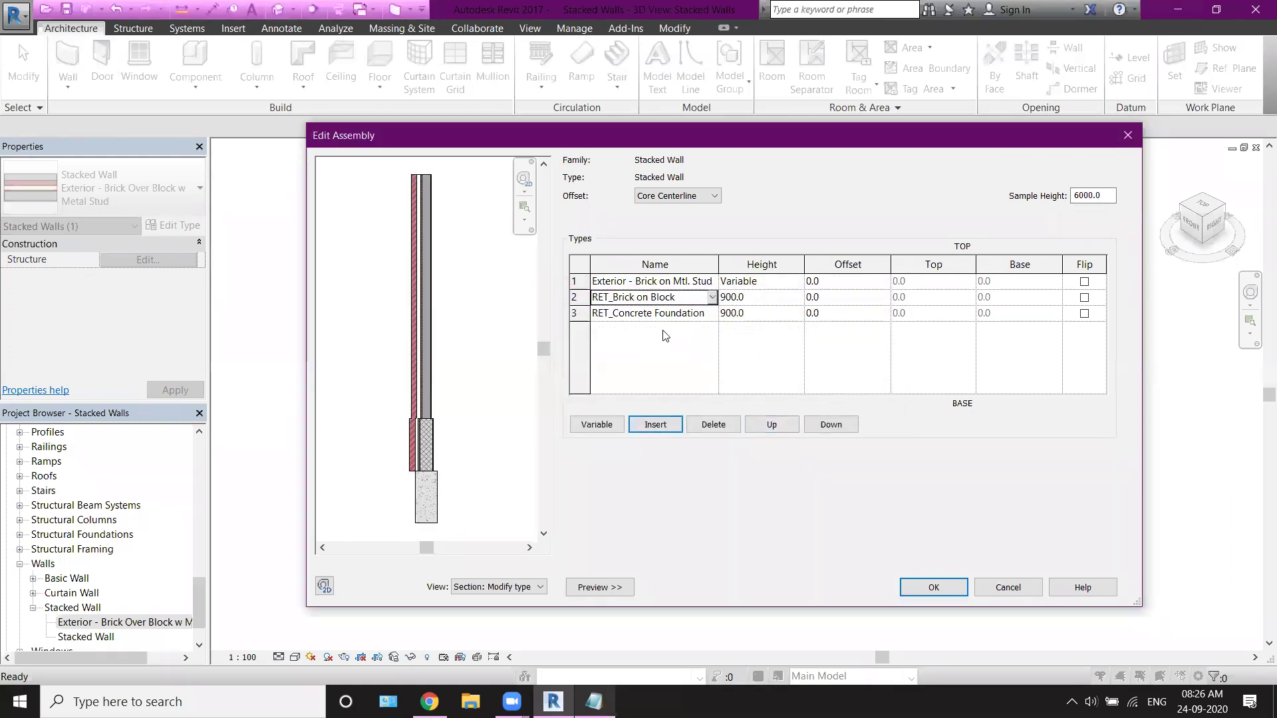
click(674, 282)
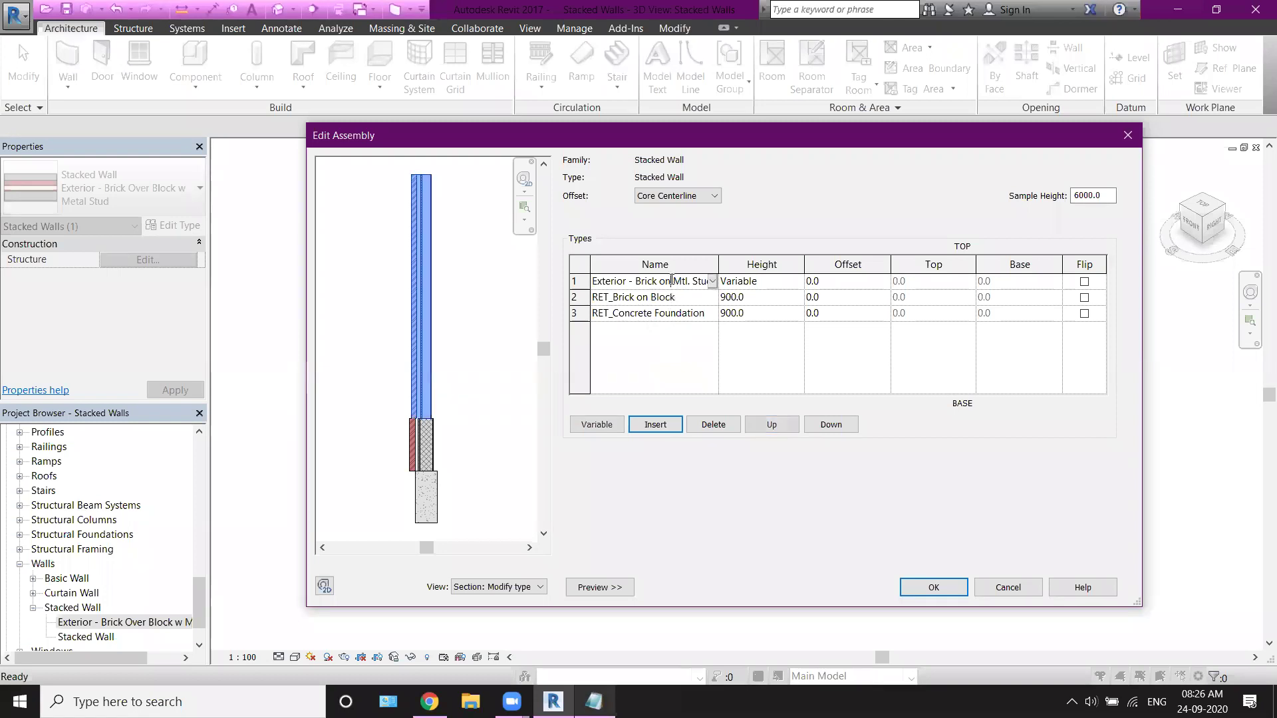
click(713, 282)
drag(752, 312, 755, 343)
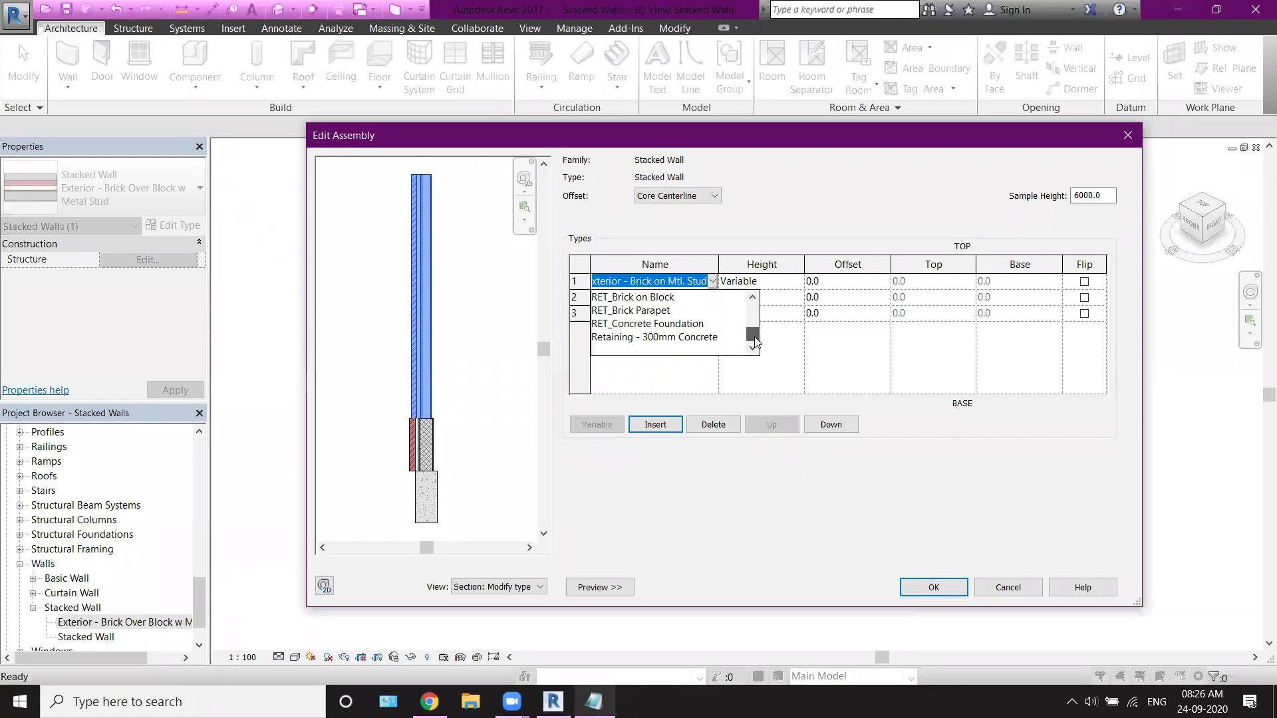
Step: Make the top part RET_Brick Parapet at 900.0 and set RET_Brick on Block to Variable height
click(636, 310)
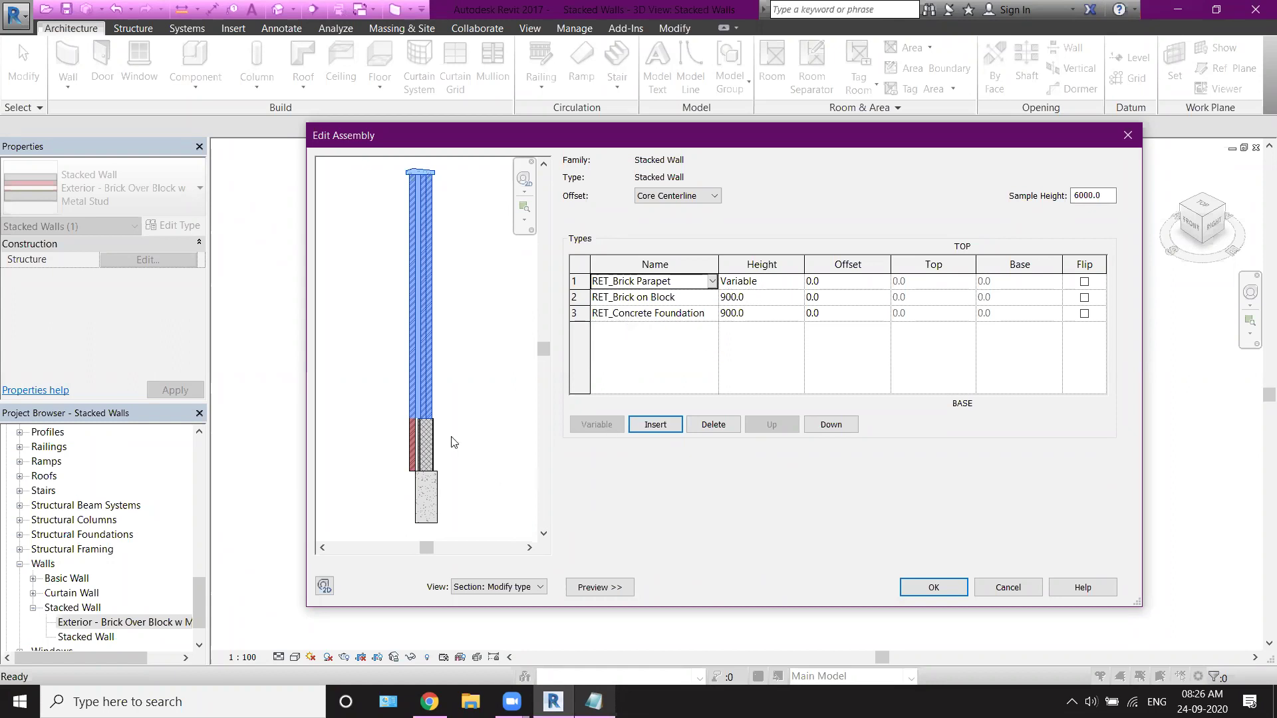
click(672, 302)
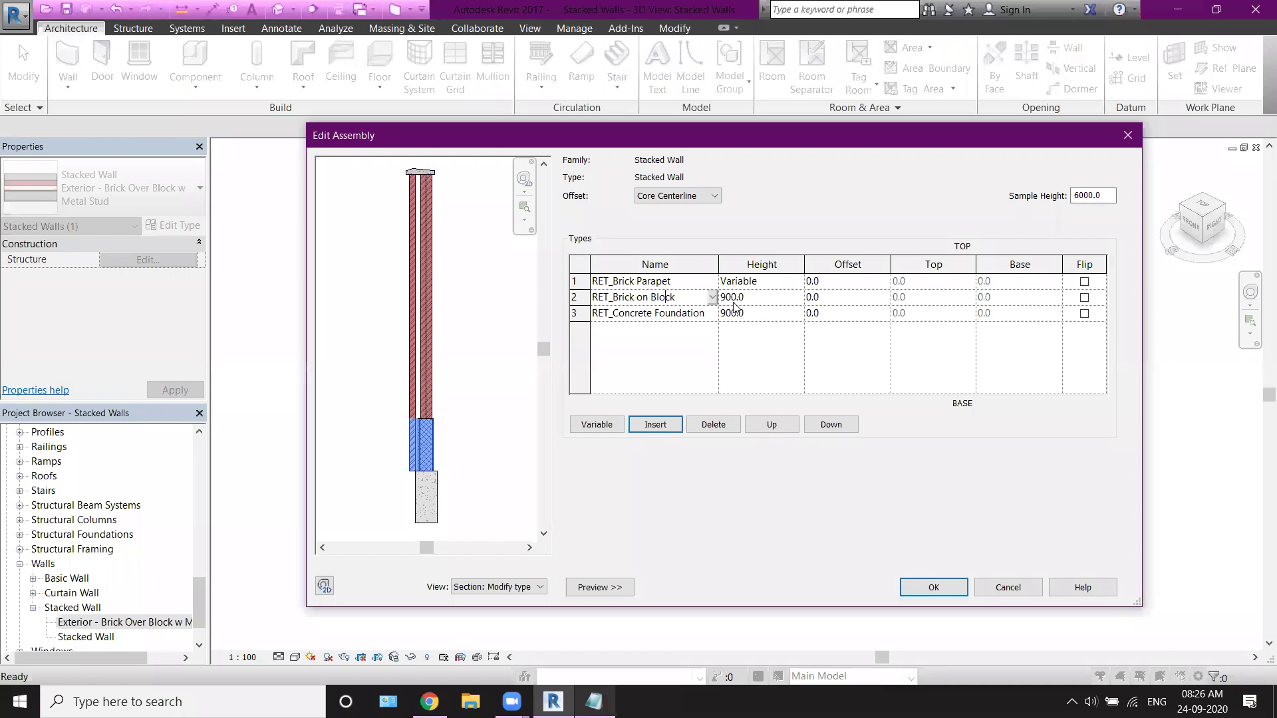
click(576, 298)
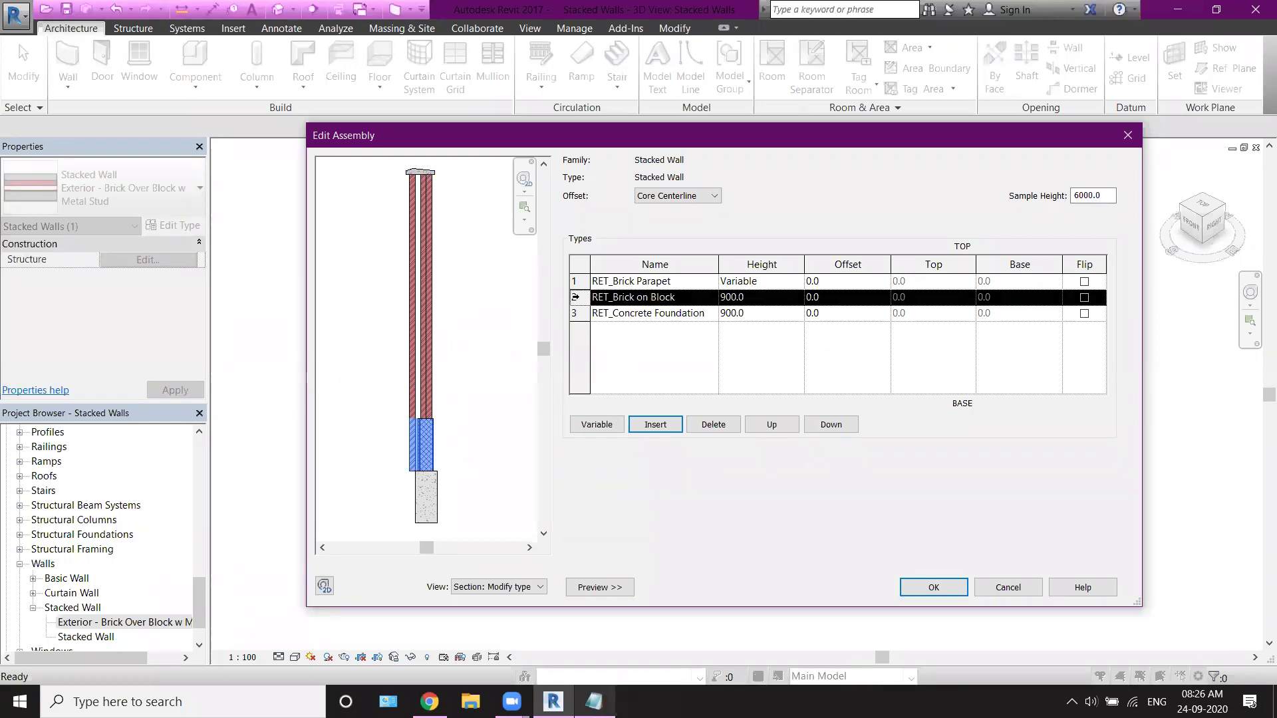
click(606, 426)
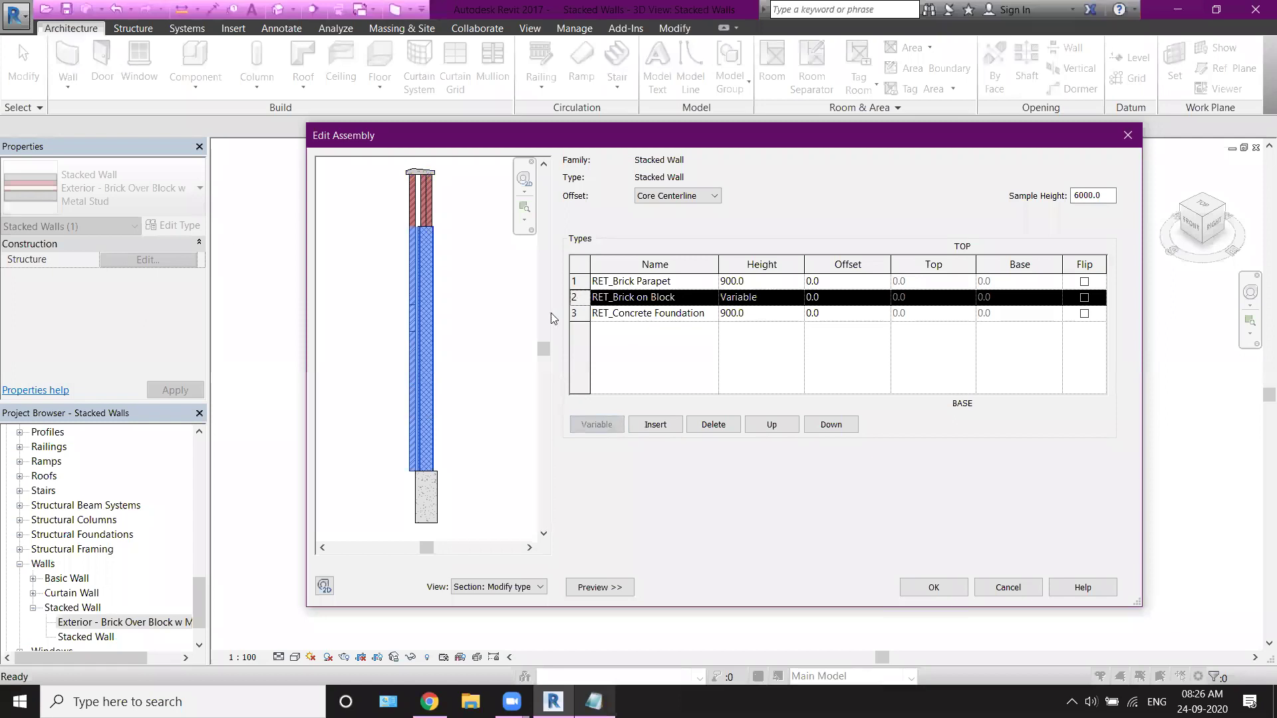
Step: Make RET_Concrete Foundation 1500 high and RET_Brick Parapet 1200 high in the stacked wall assembly
click(735, 315)
click(768, 312)
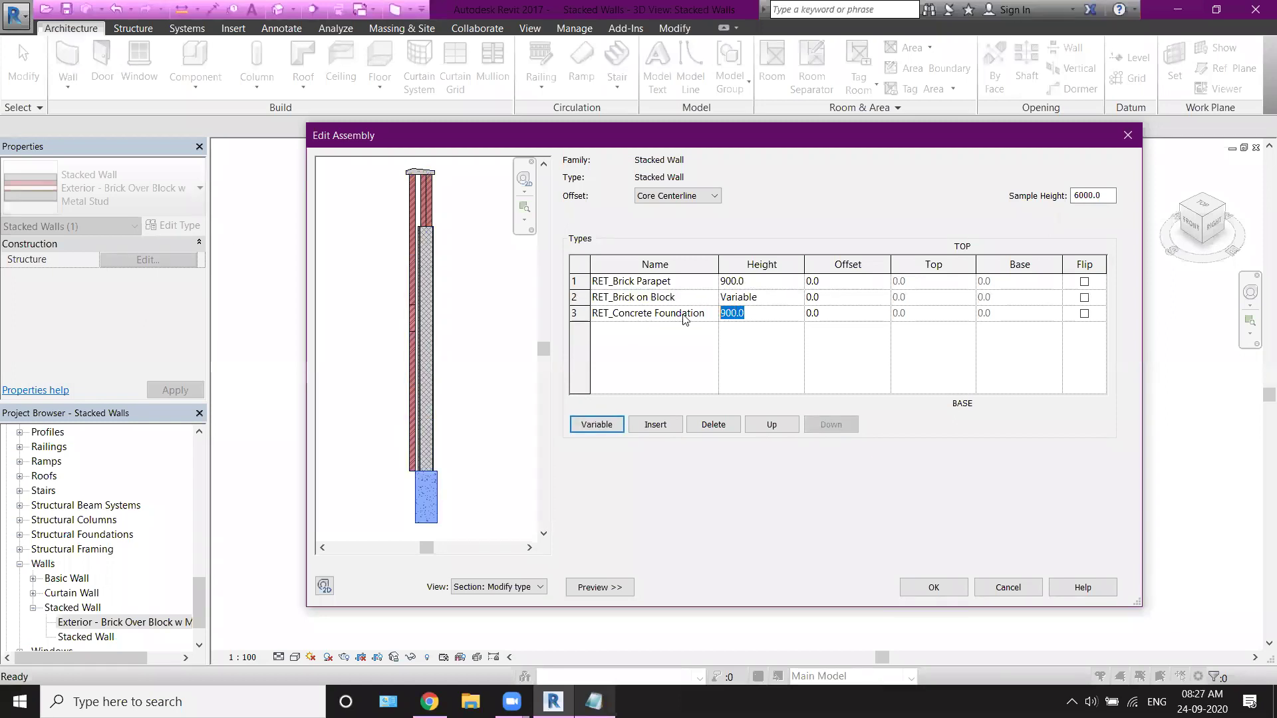
text(1500)
click(708, 313)
click(755, 280)
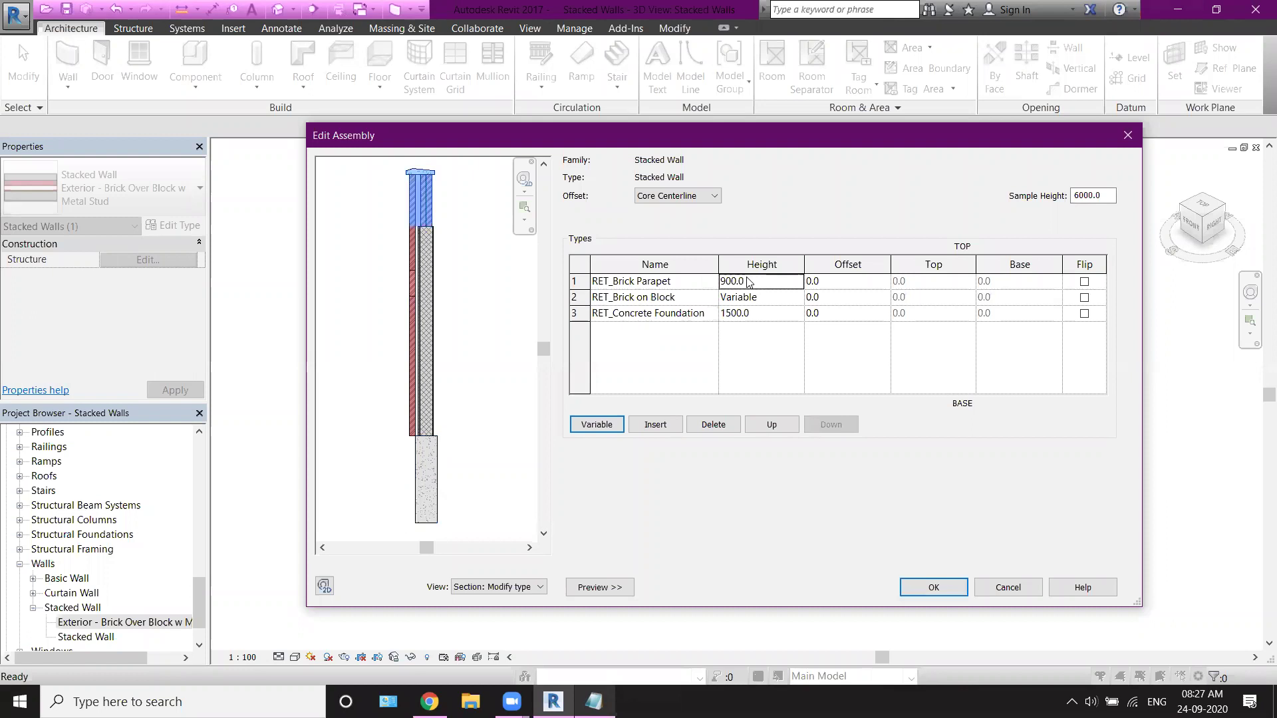
drag(764, 281, 665, 293)
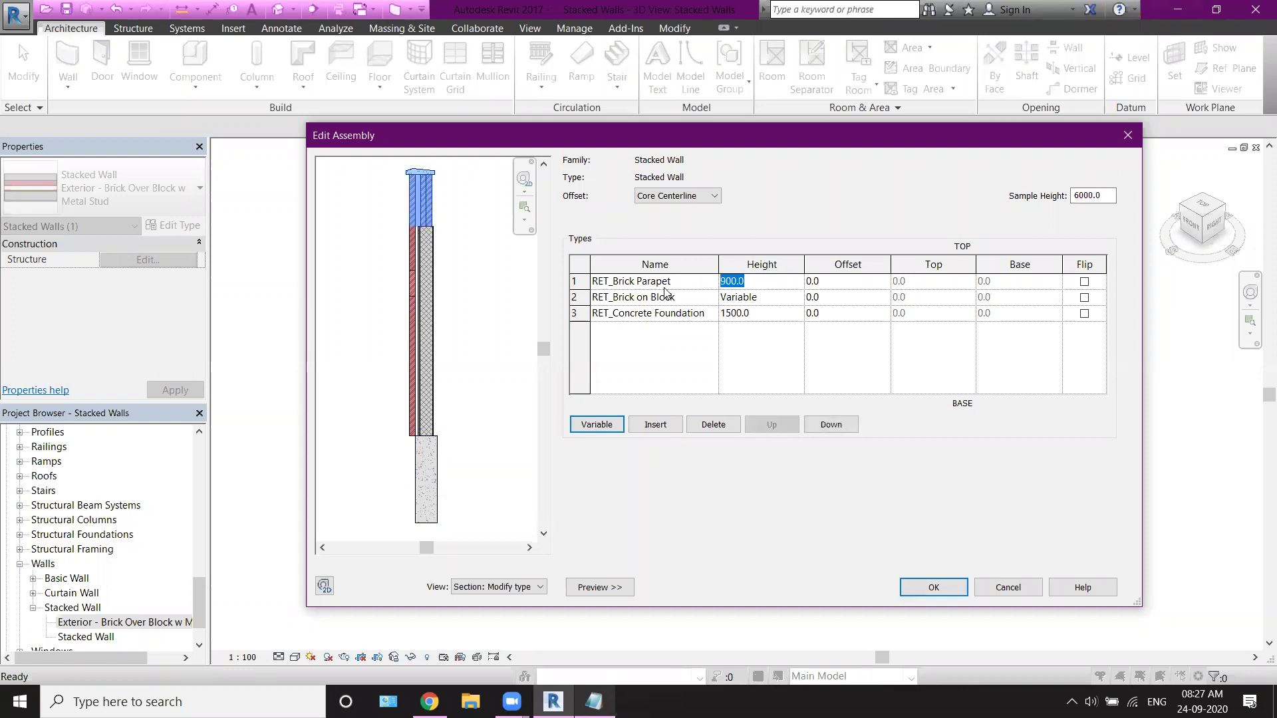
text(1200)
key(Tab)
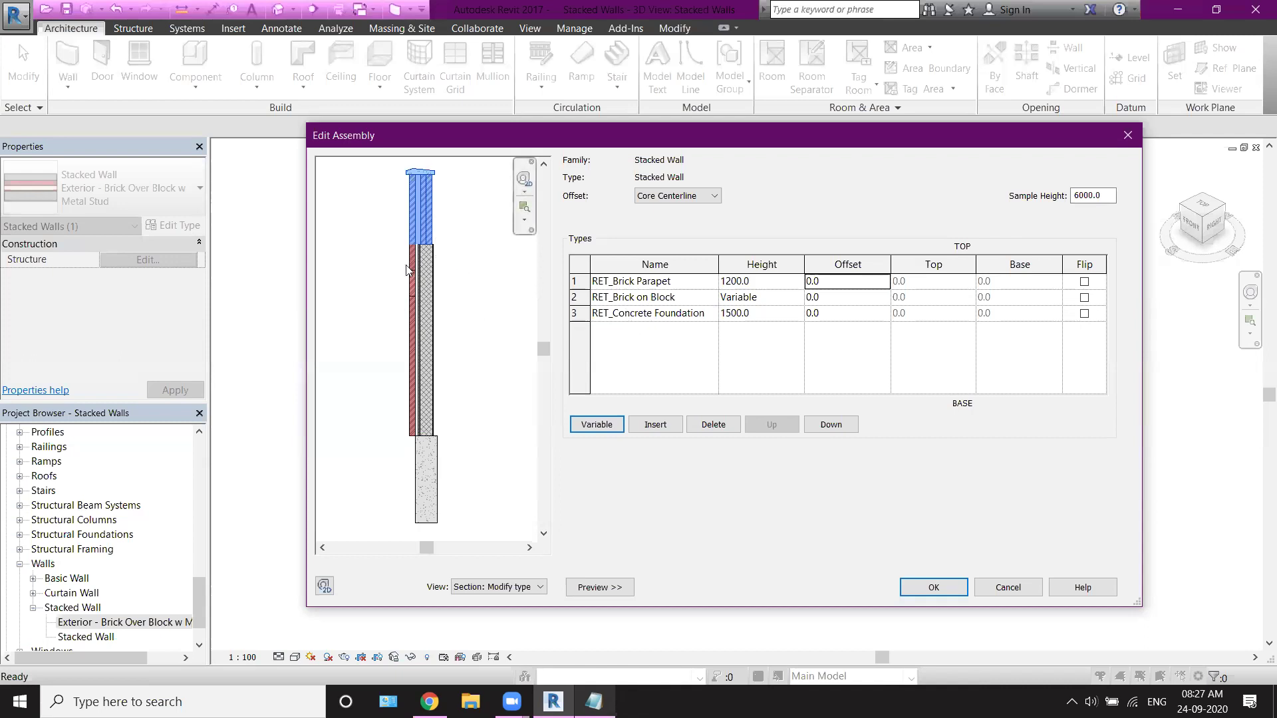
scroll(423, 238, up, 1)
scroll(423, 239, up, 1)
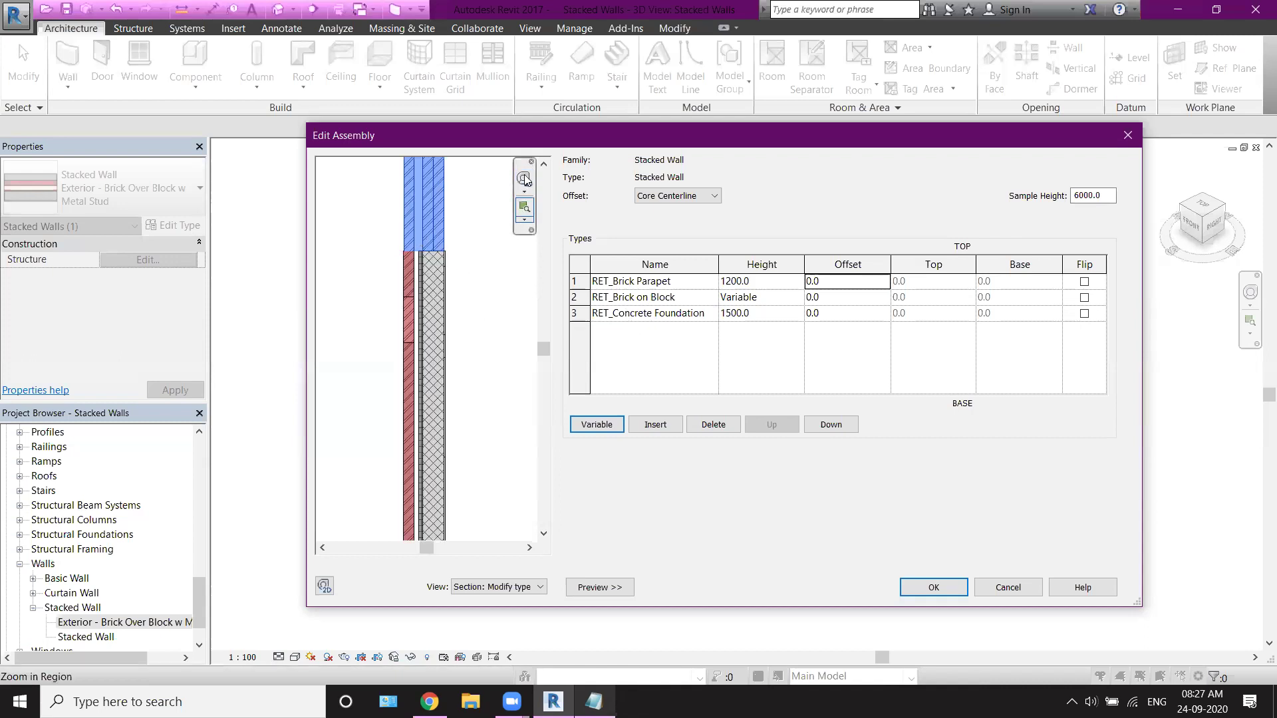
click(523, 208)
drag(381, 246, 453, 270)
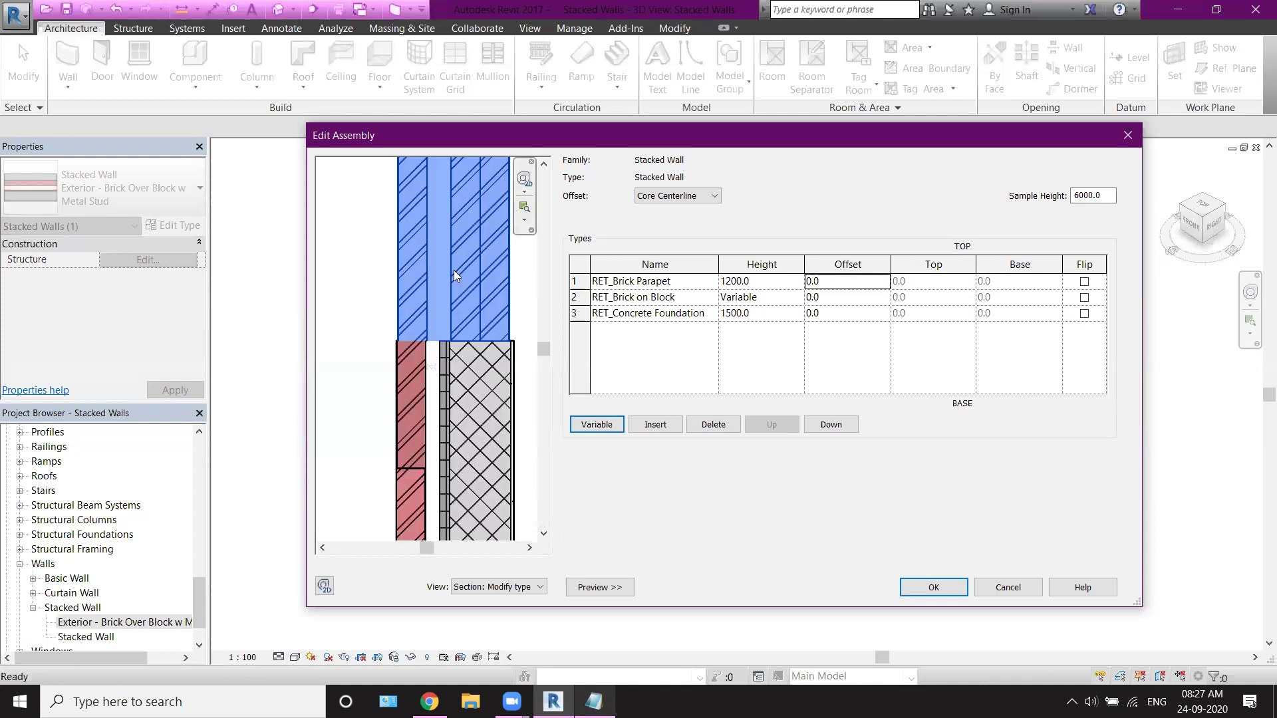
click(627, 314)
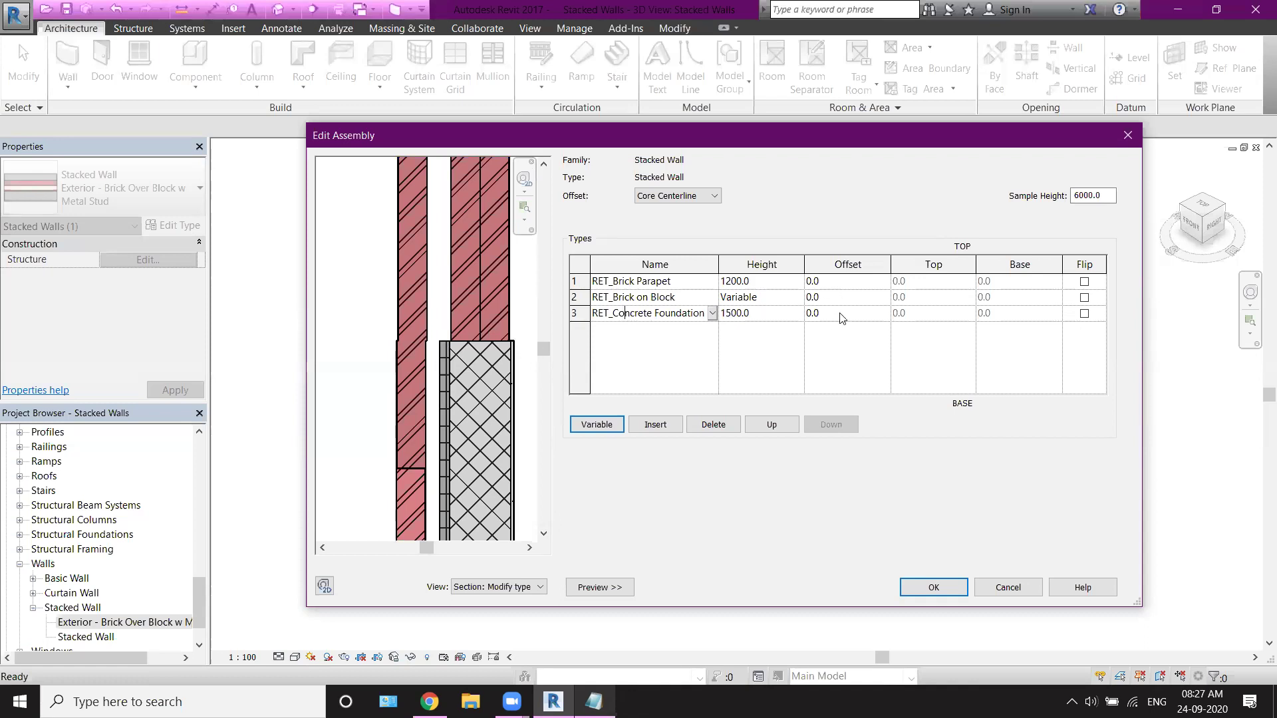
click(675, 297)
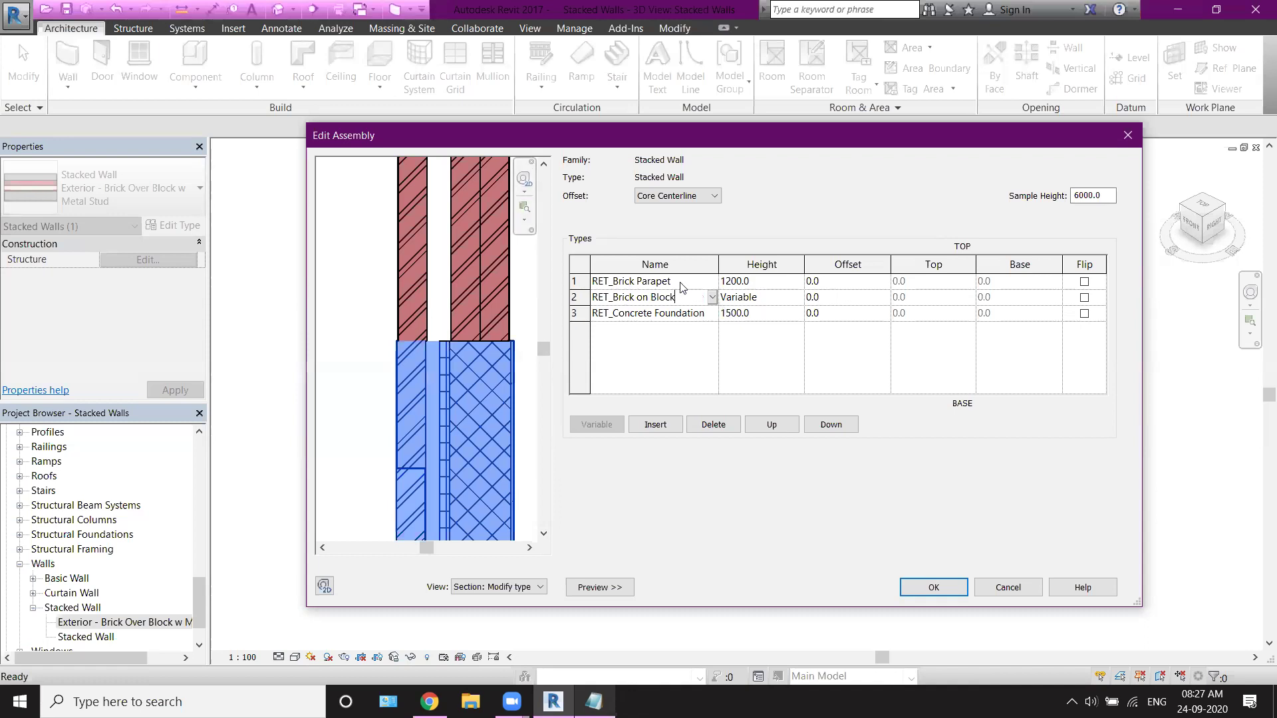
click(685, 283)
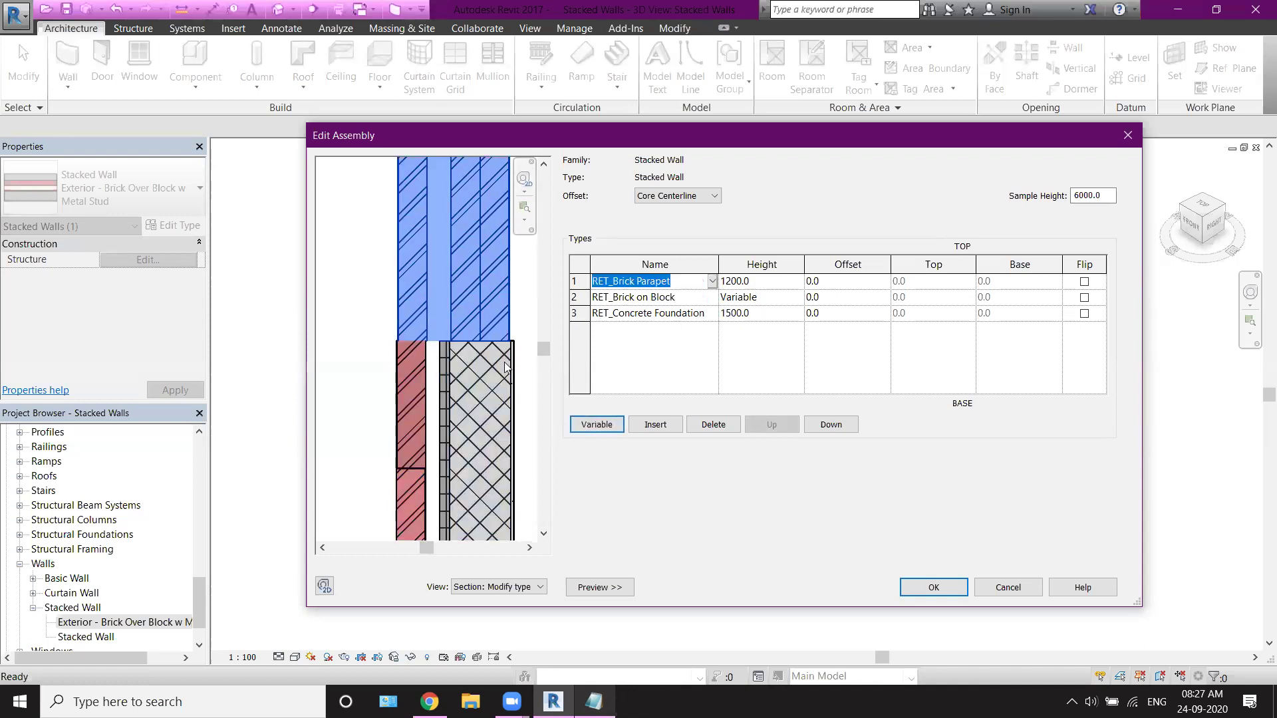
click(626, 344)
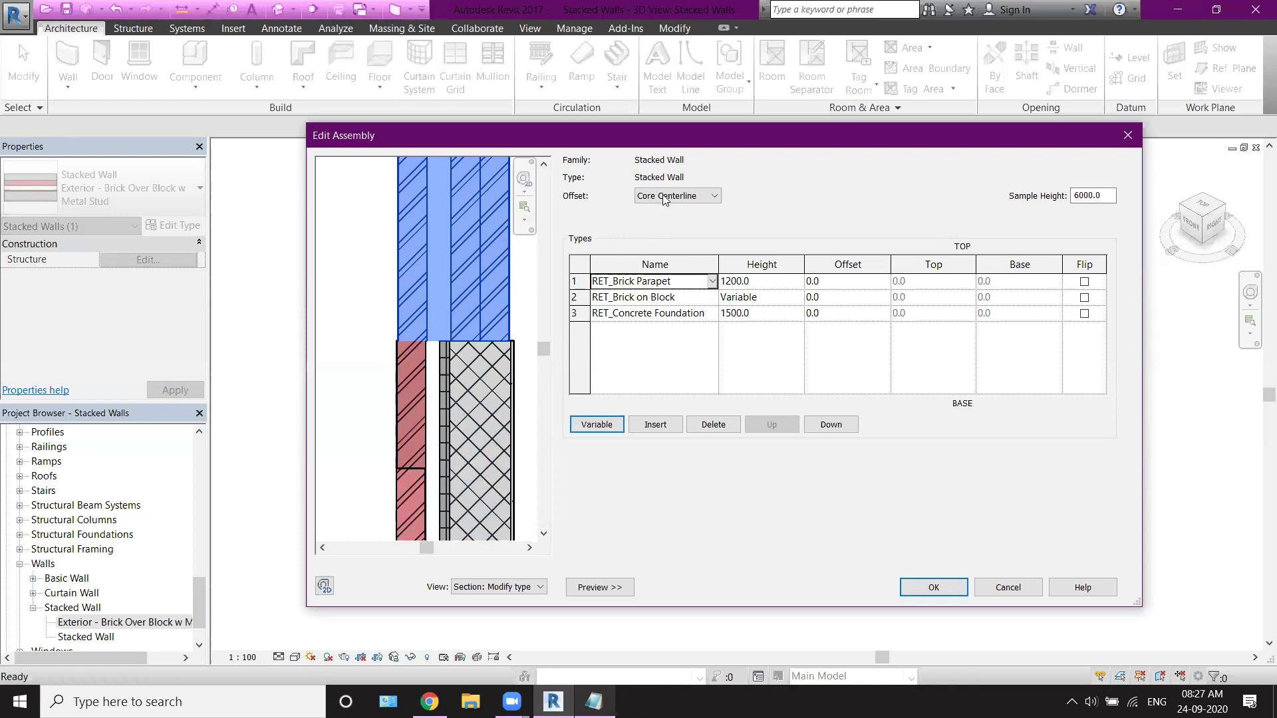
Step: Change the stacked wall Offset to Finish Face: Exterior and zoom out the preview to check
click(692, 200)
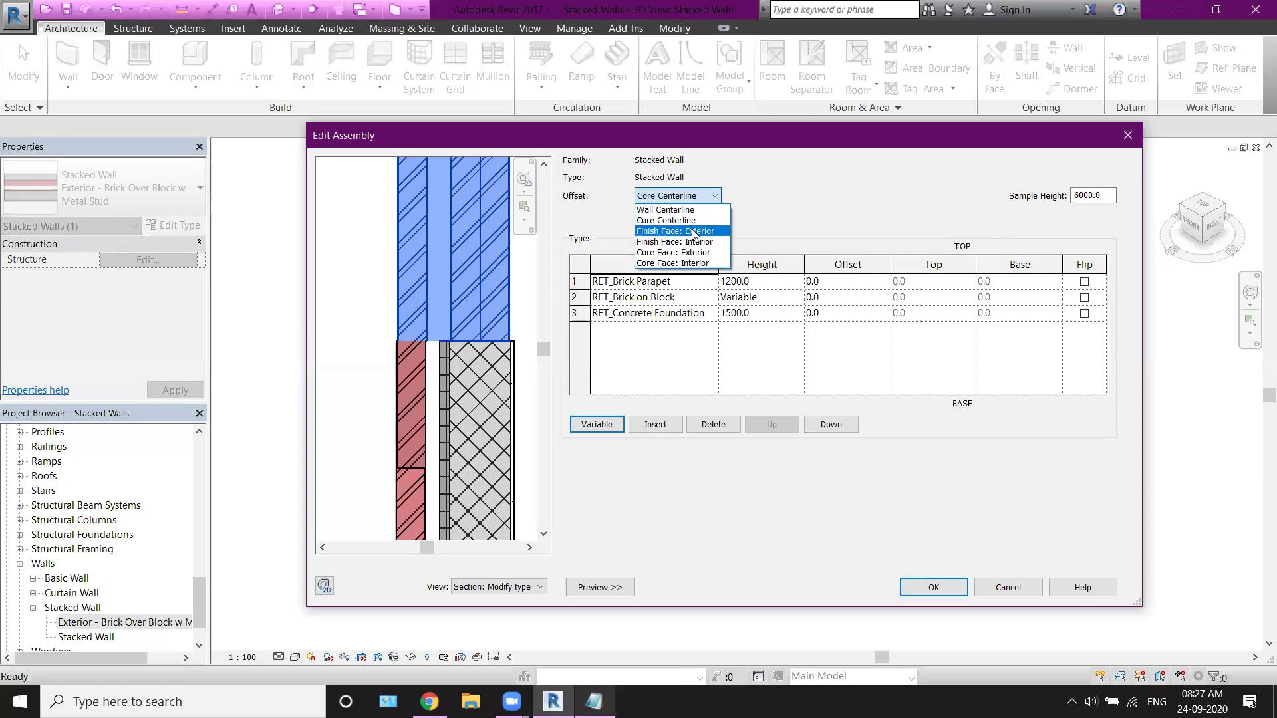
click(692, 232)
drag(431, 549, 448, 551)
click(649, 313)
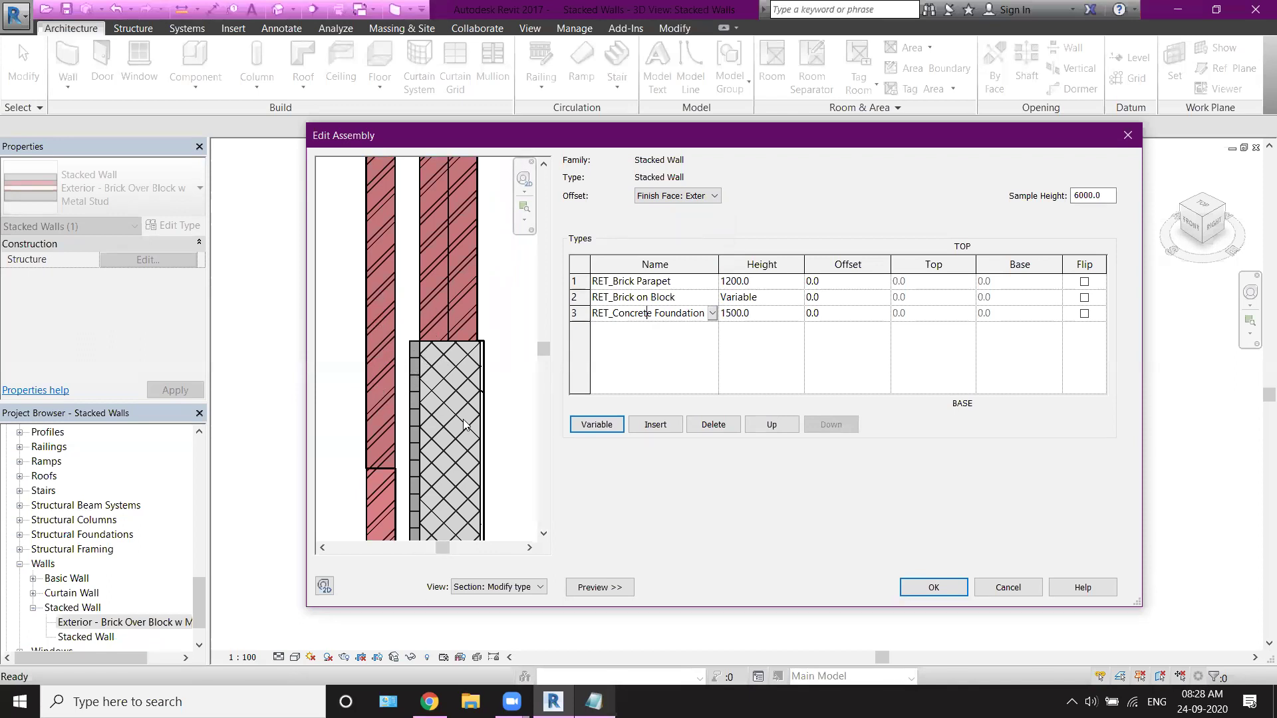
scroll(490, 394, down, 1)
scroll(490, 395, down, 1)
scroll(491, 394, down, 1)
scroll(485, 426, down, 2)
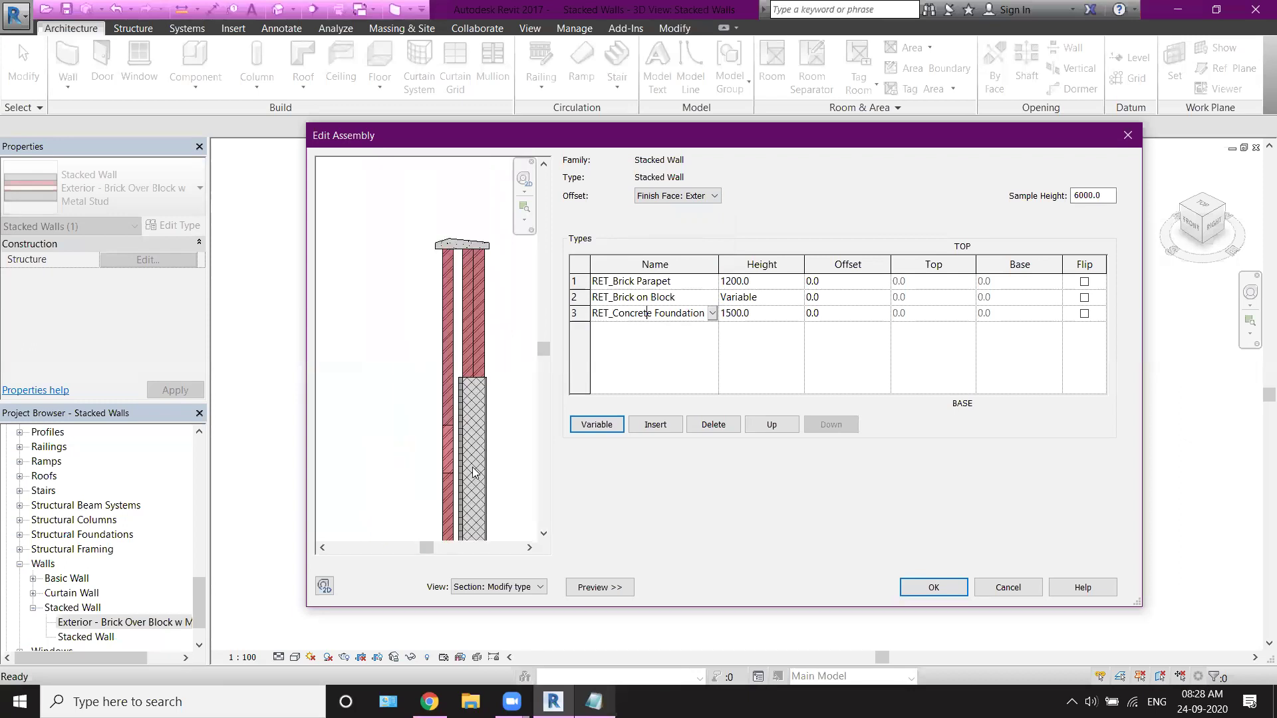
drag(546, 349, 543, 479)
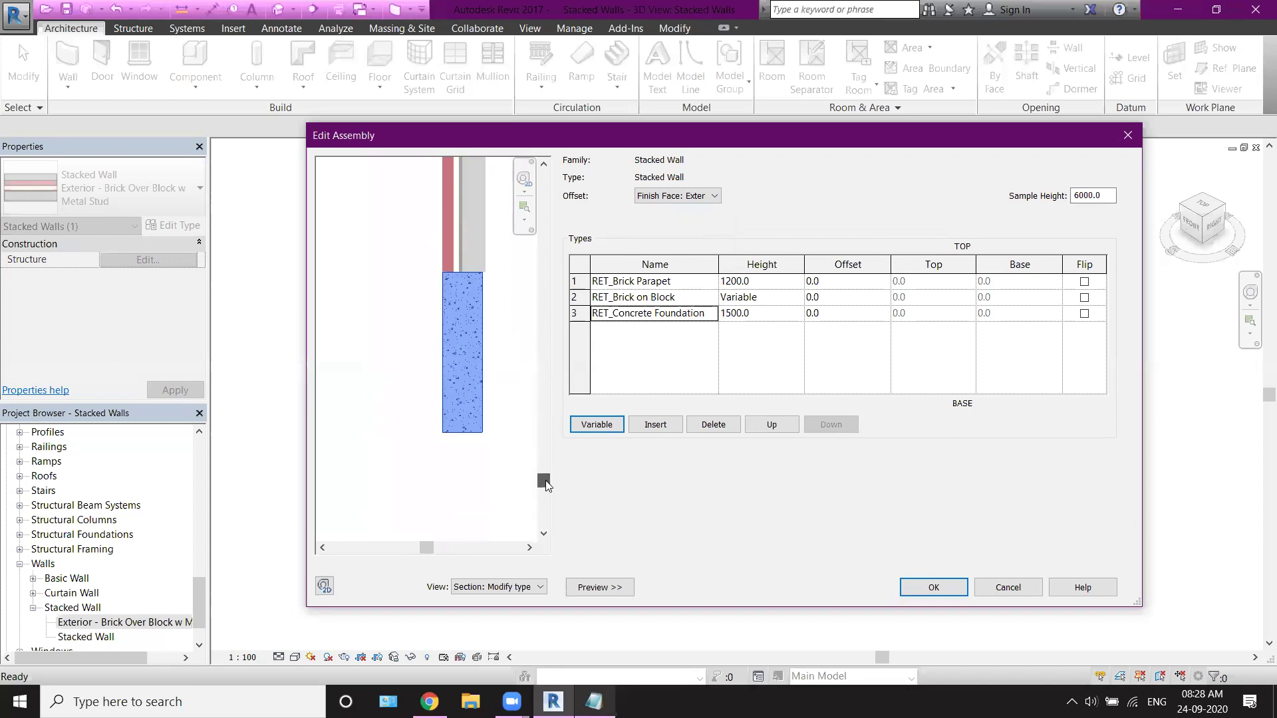
Step: Give the RET_Concrete Foundation layer an offset of -20
scroll(464, 374, up, 1)
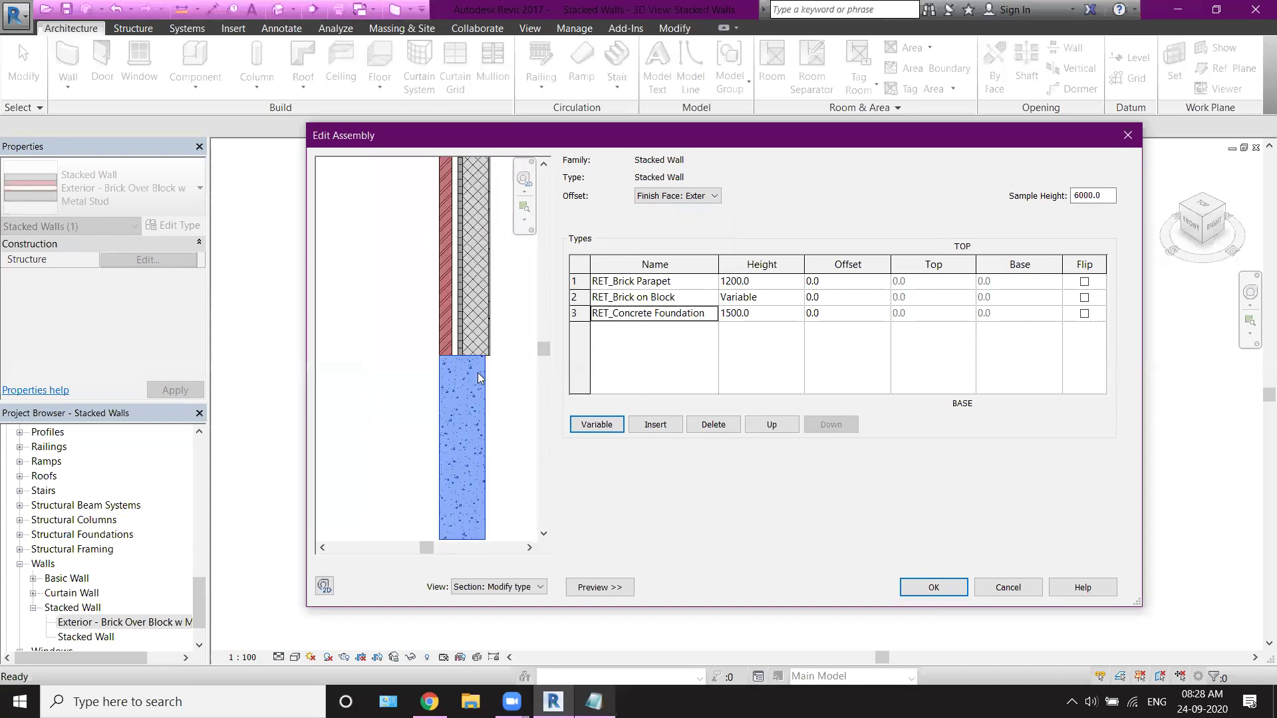
scroll(478, 372, up, 1)
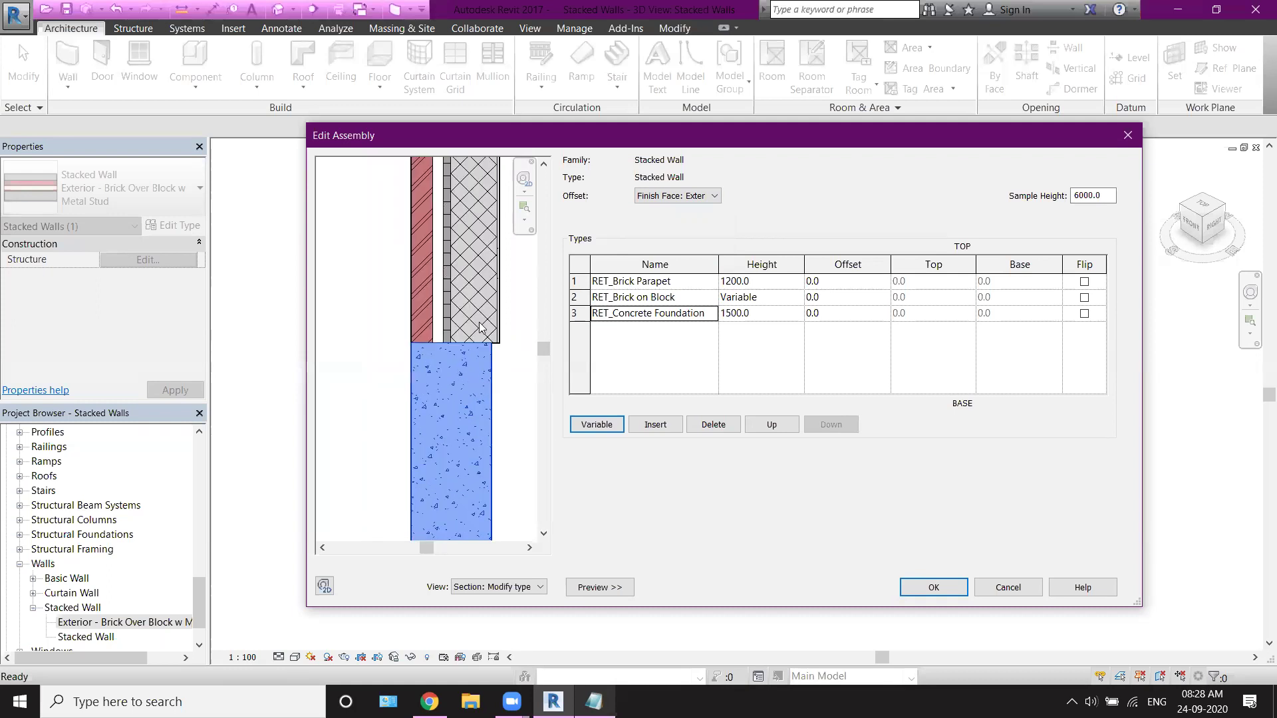
click(708, 287)
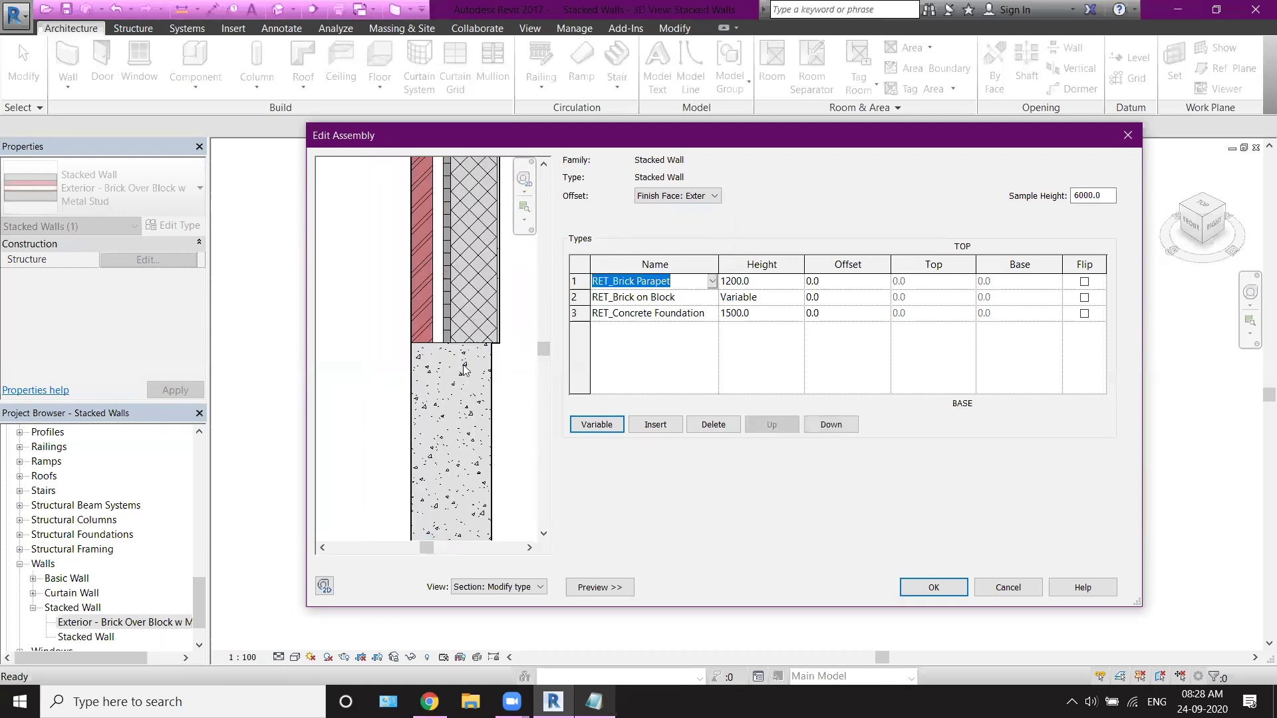
click(817, 314)
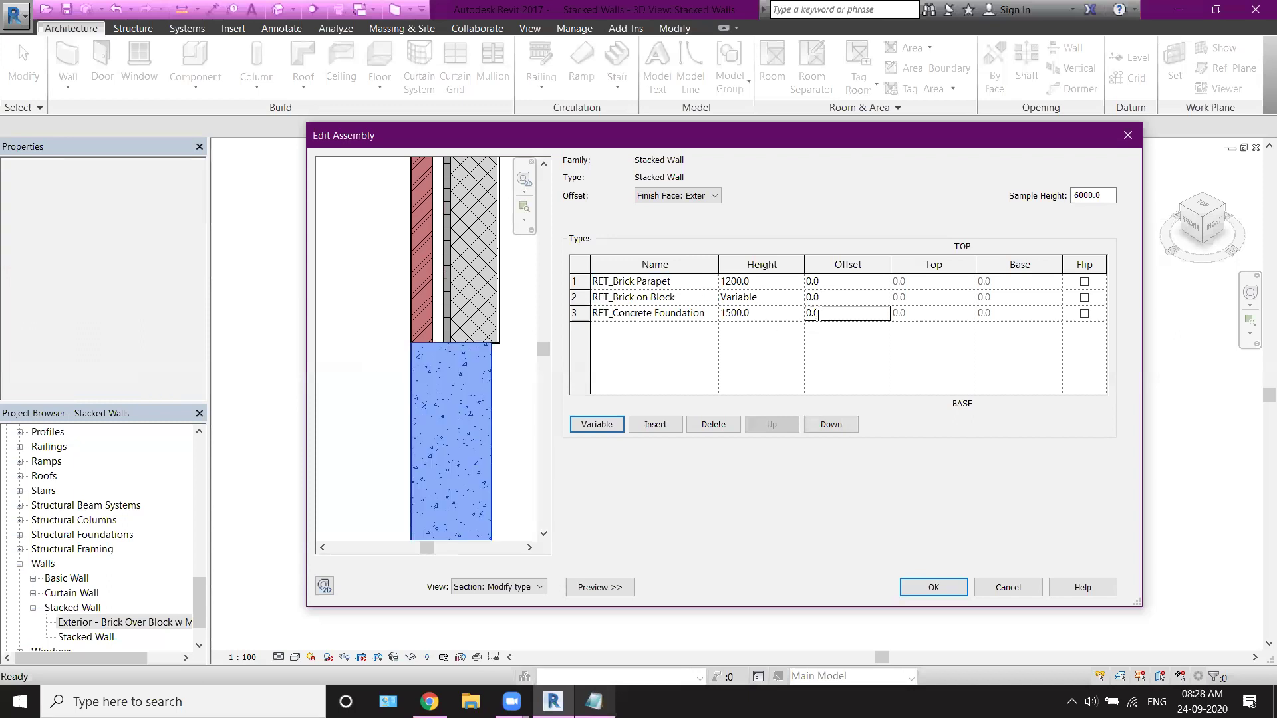
text(-20)
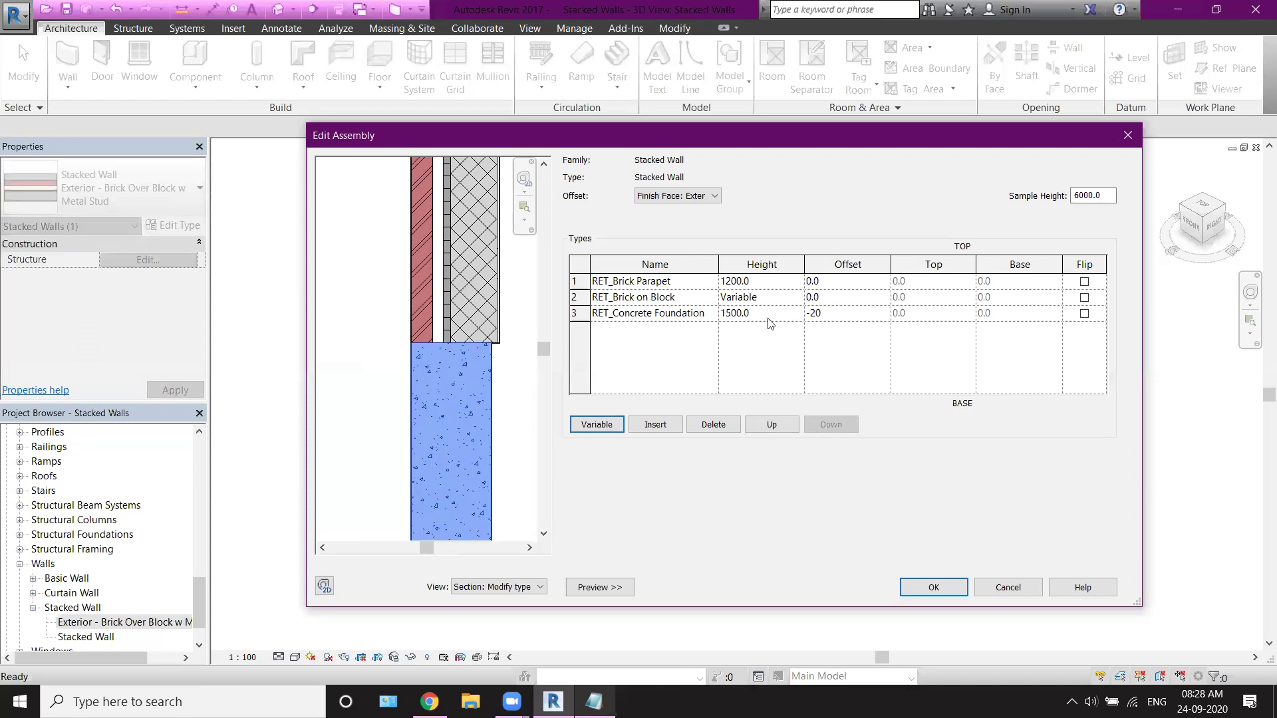
click(767, 316)
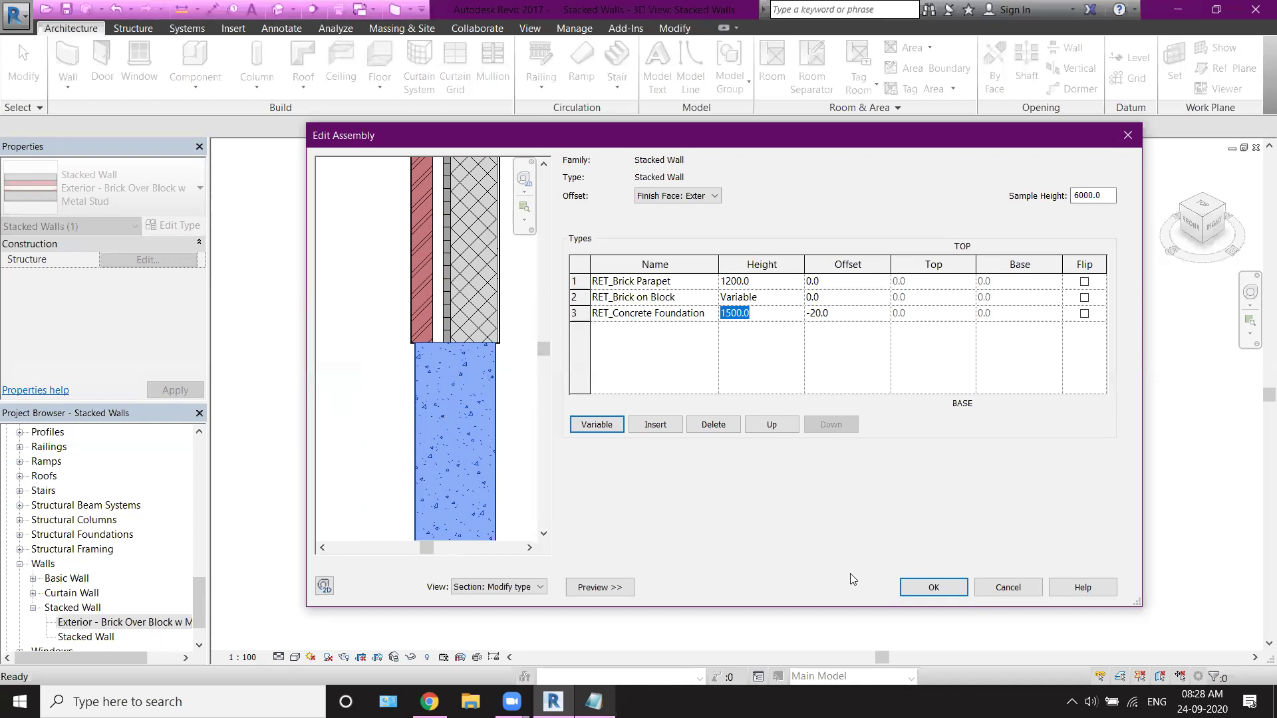
Step: Accept the Edit Assembly and Type Properties dialogs, then highlight the exterior wall chain
click(925, 590)
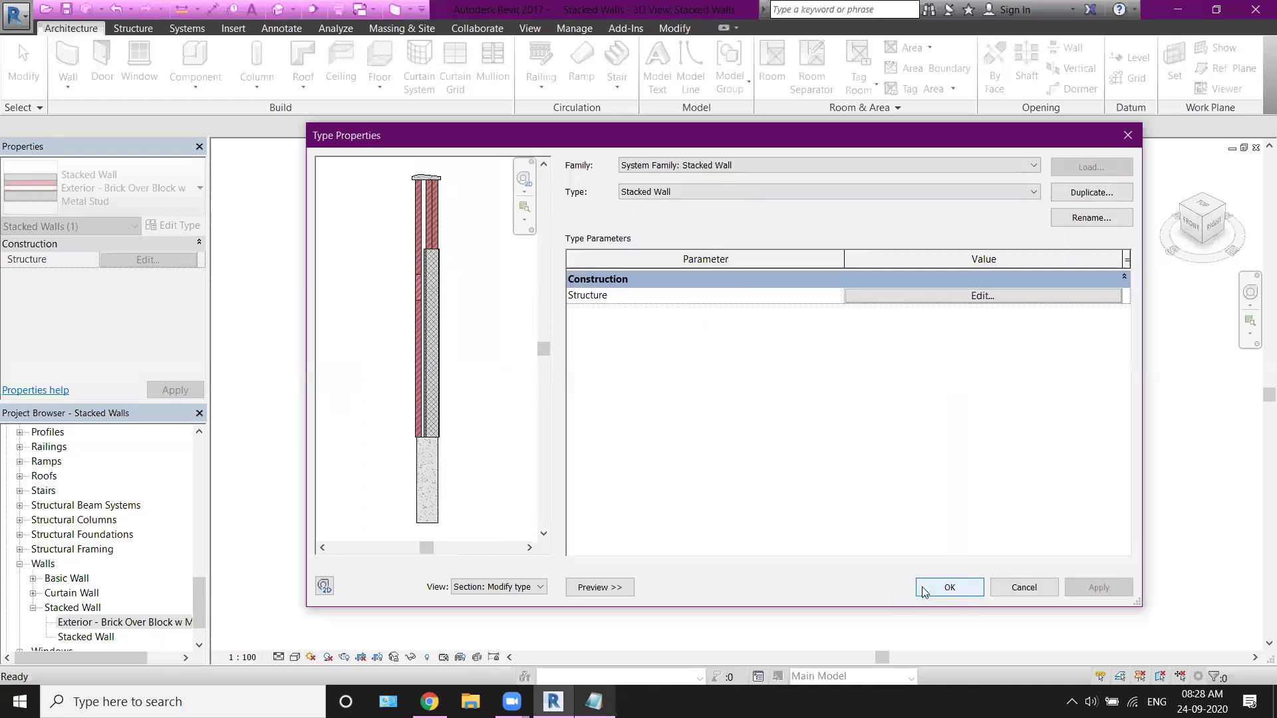
click(959, 591)
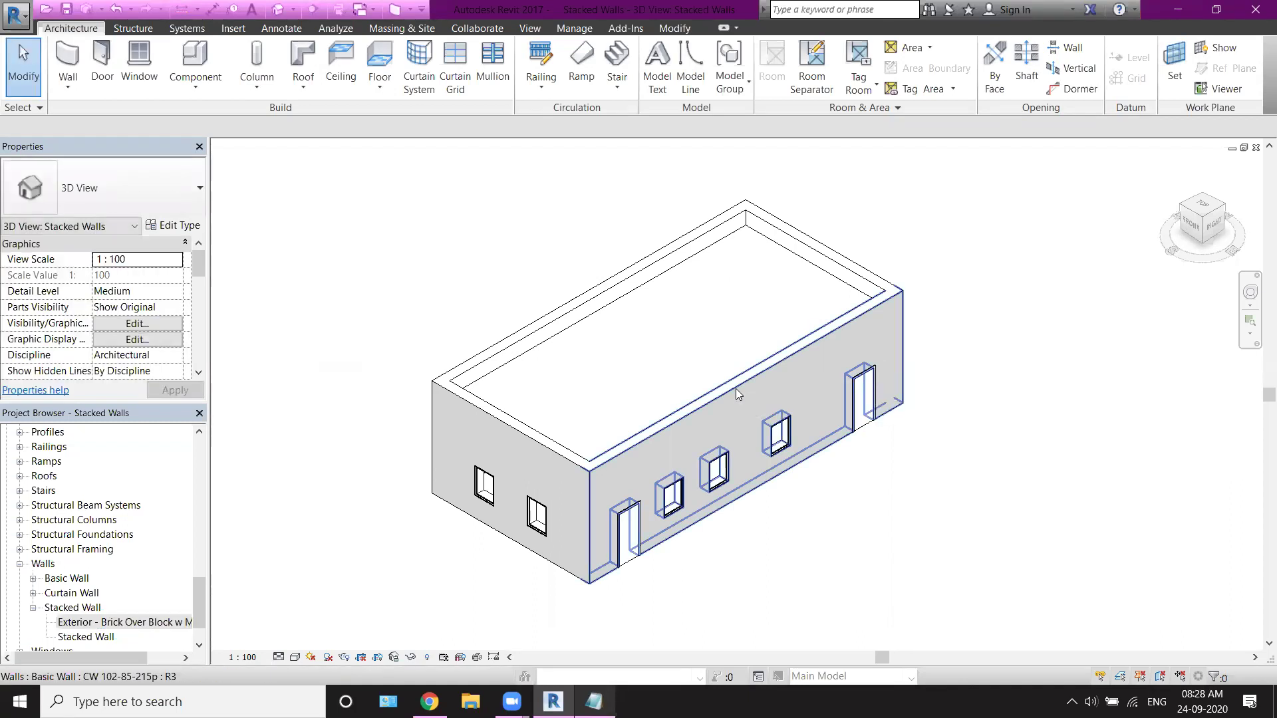
key(Tab)
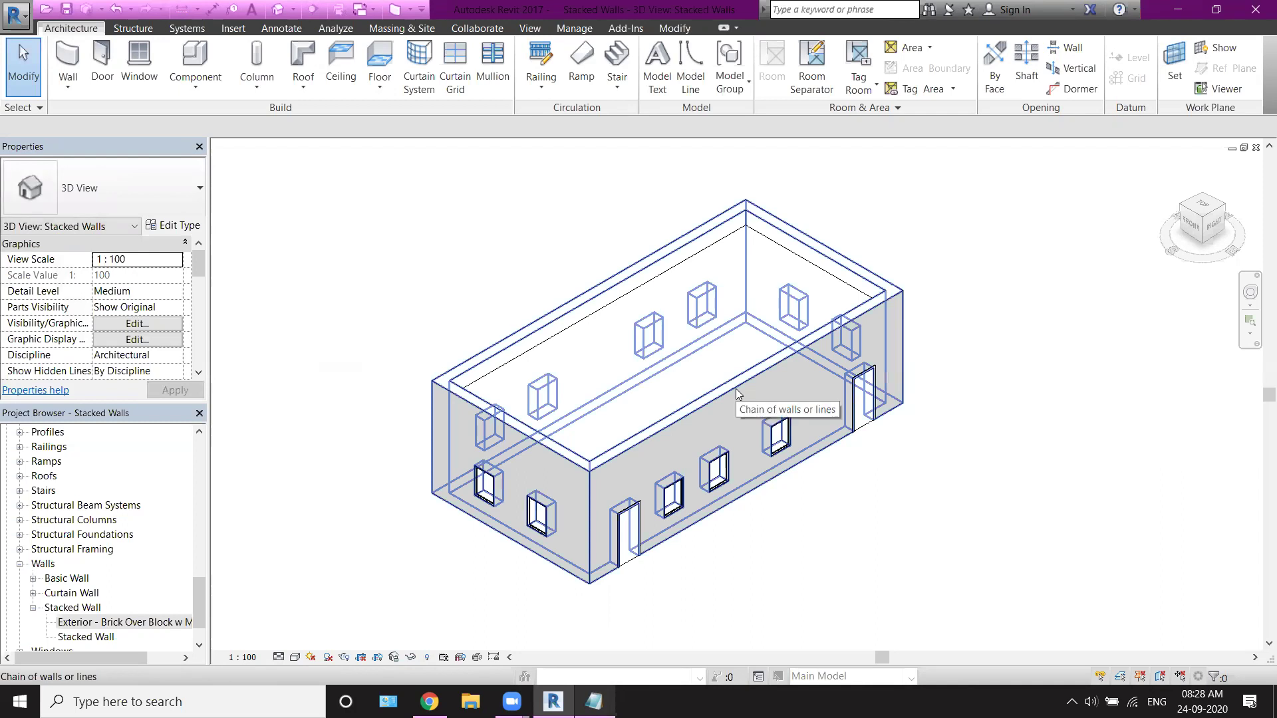
Step: Switch the four exterior walls to the Stacked Wall type, deleting the invalid dimensions
click(735, 389)
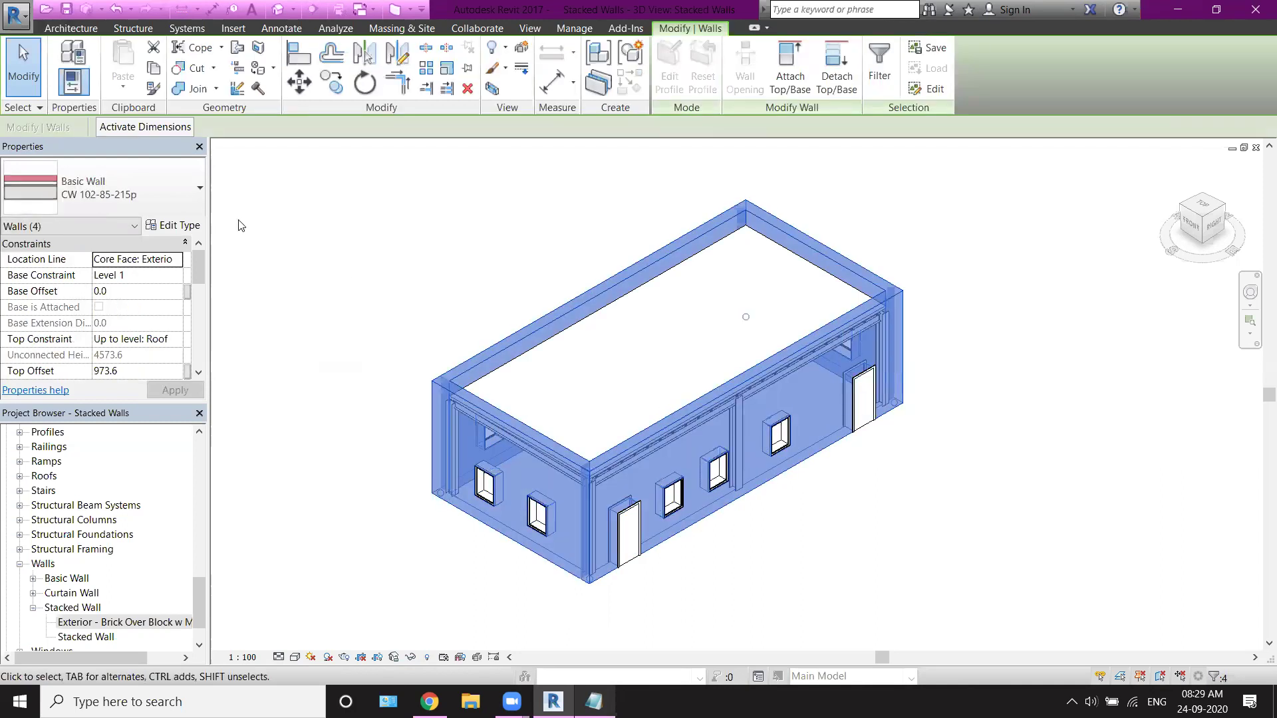
click(181, 193)
drag(219, 321, 217, 493)
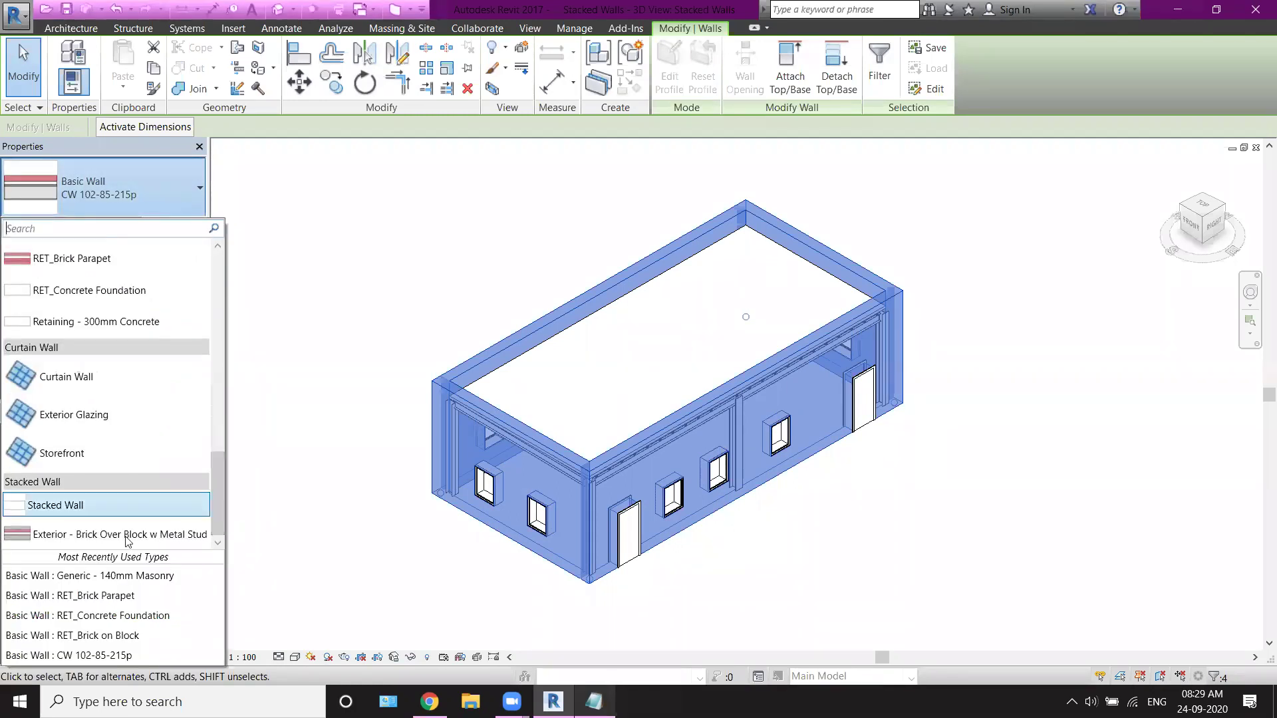
click(50, 509)
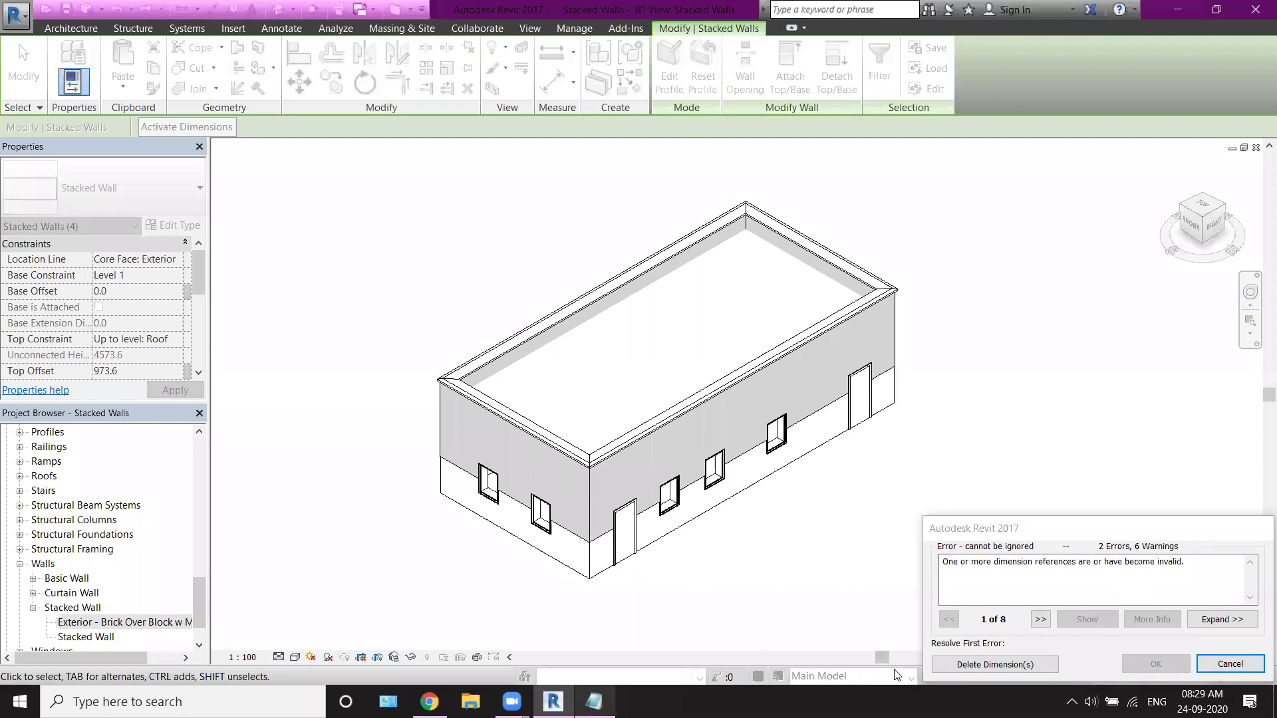
click(958, 666)
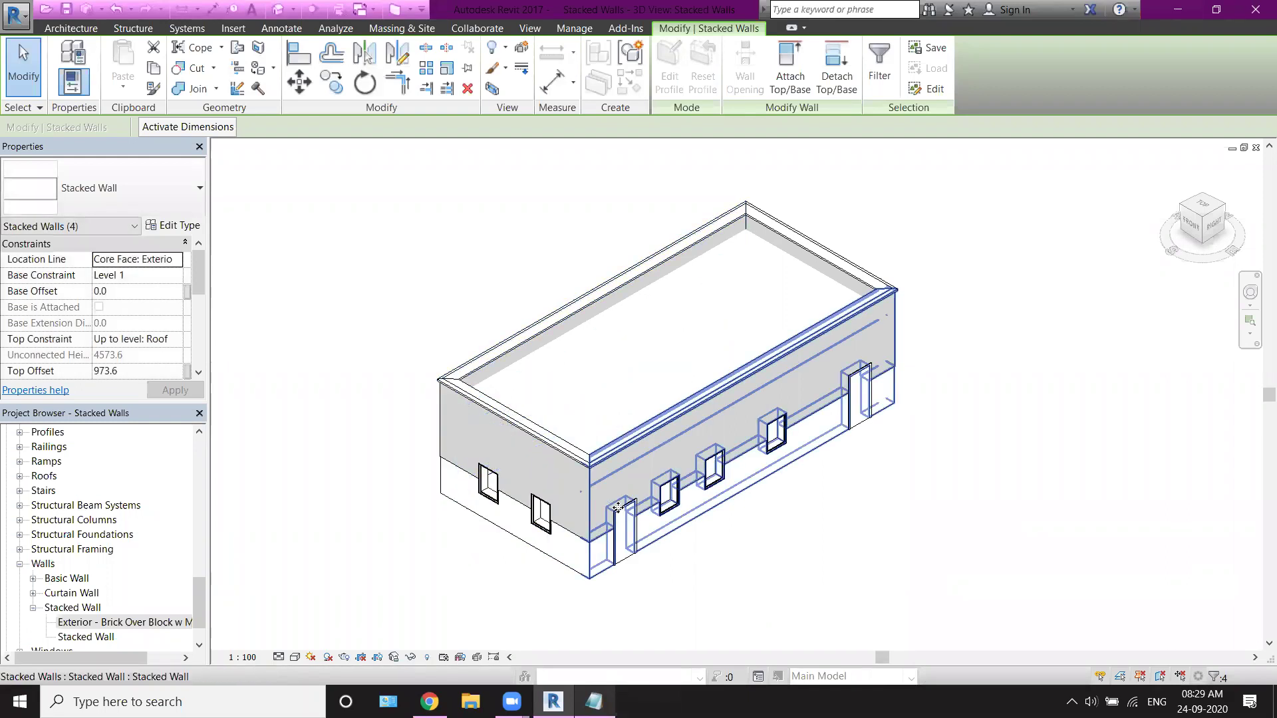
scroll(590, 602, up, 2)
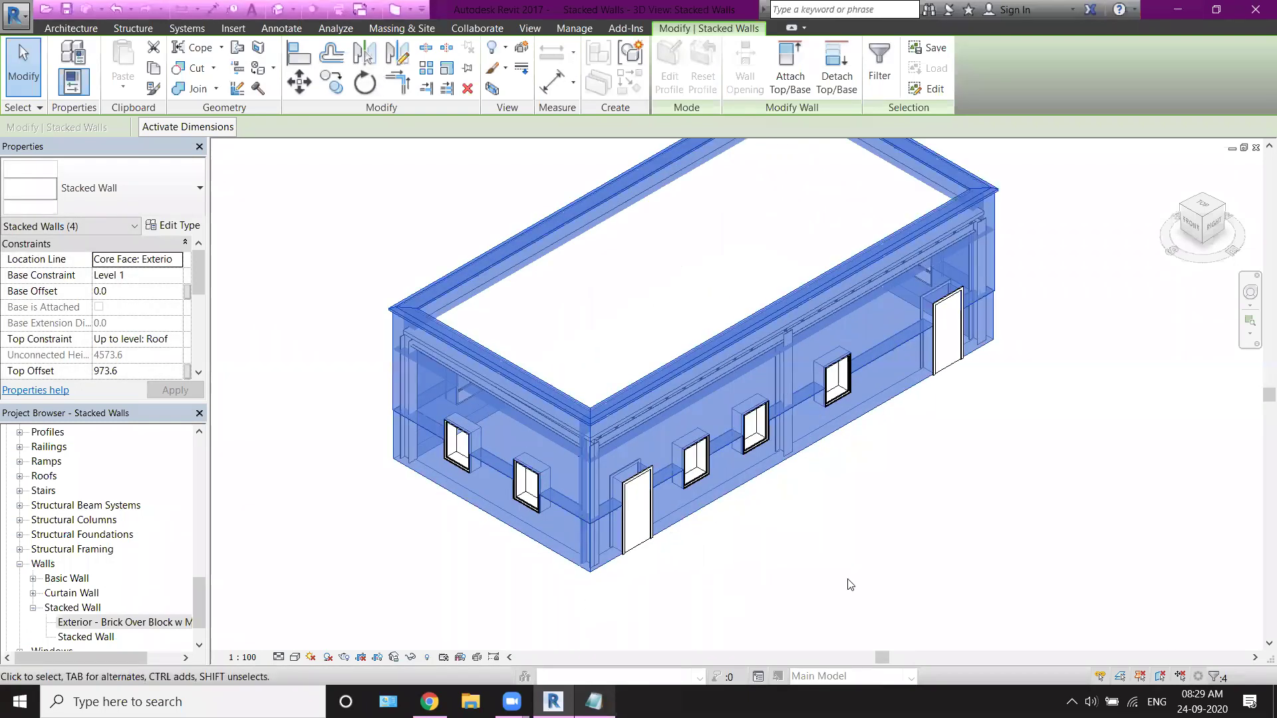
Step: Clear the selection, orbit to the short end wall, and select that stacked wall
click(876, 582)
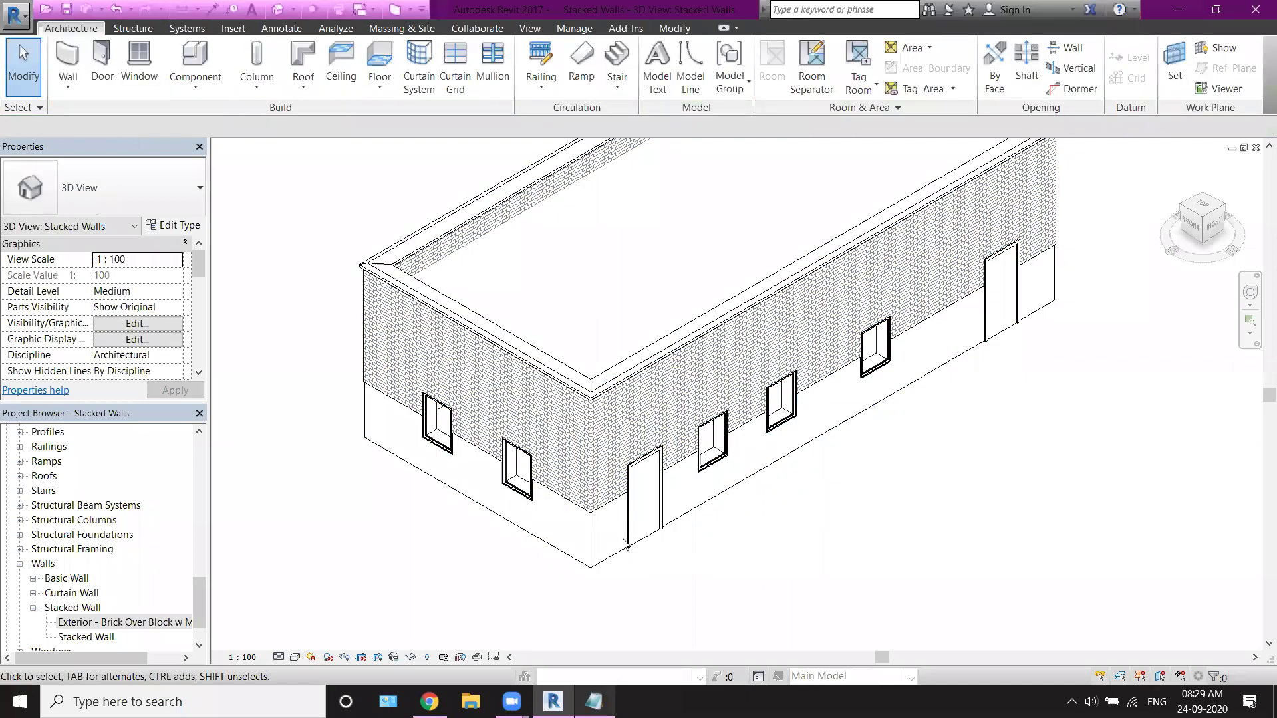
mouse_move(638, 589)
shift+middle_down()
mouse_move(657, 517)
mouse_move(642, 426)
shift+middle_up()
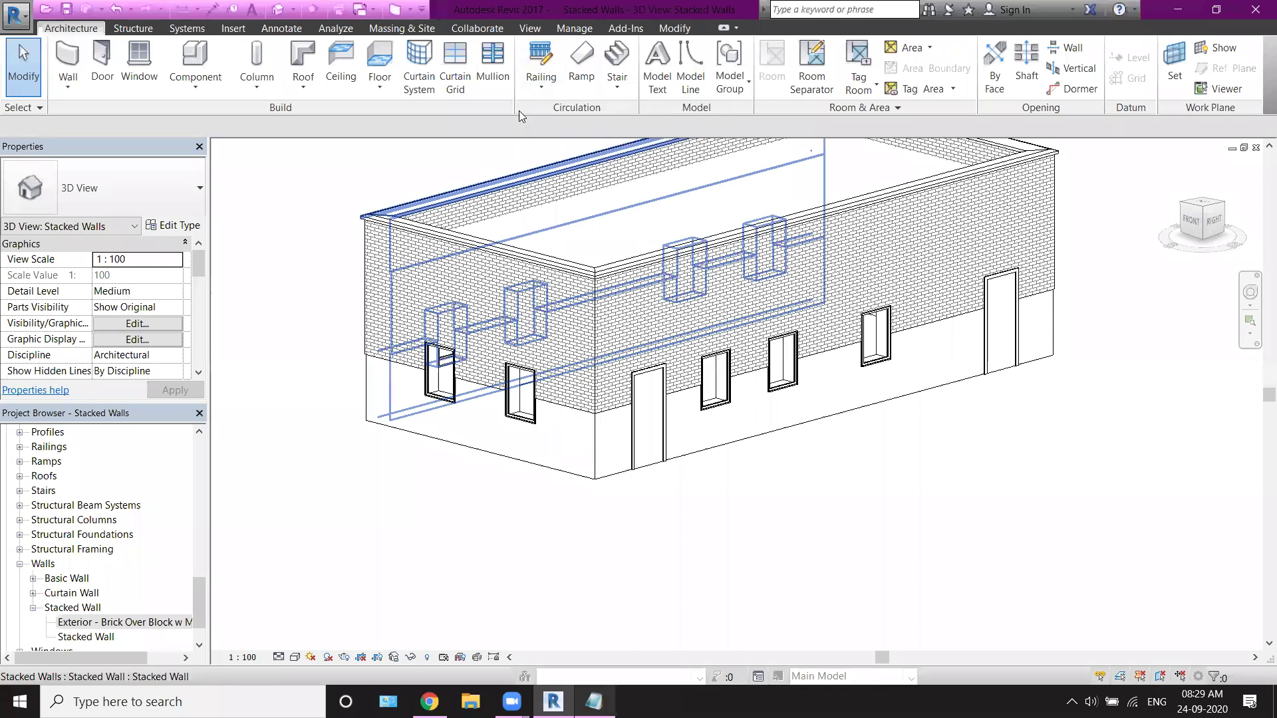
click(572, 420)
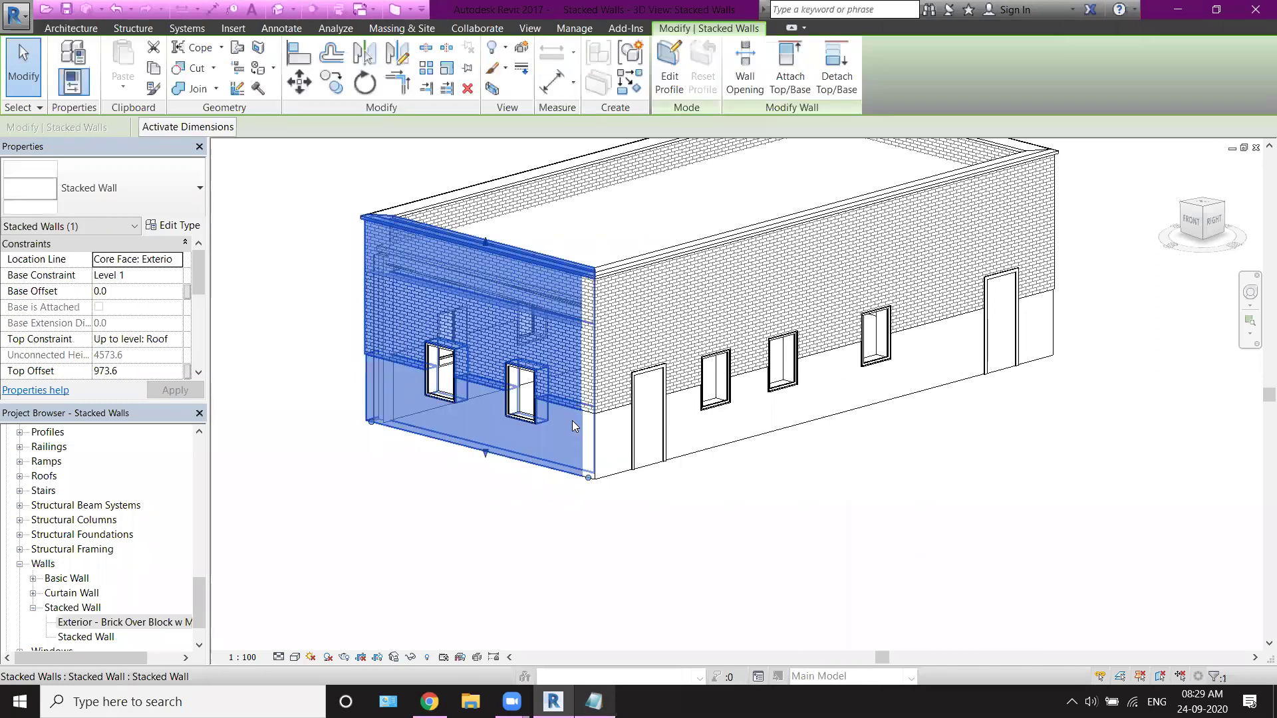
Step: Break Up the end stacked wall, then check its foundation, brick-on-block and parapet walls
right_click(572, 421)
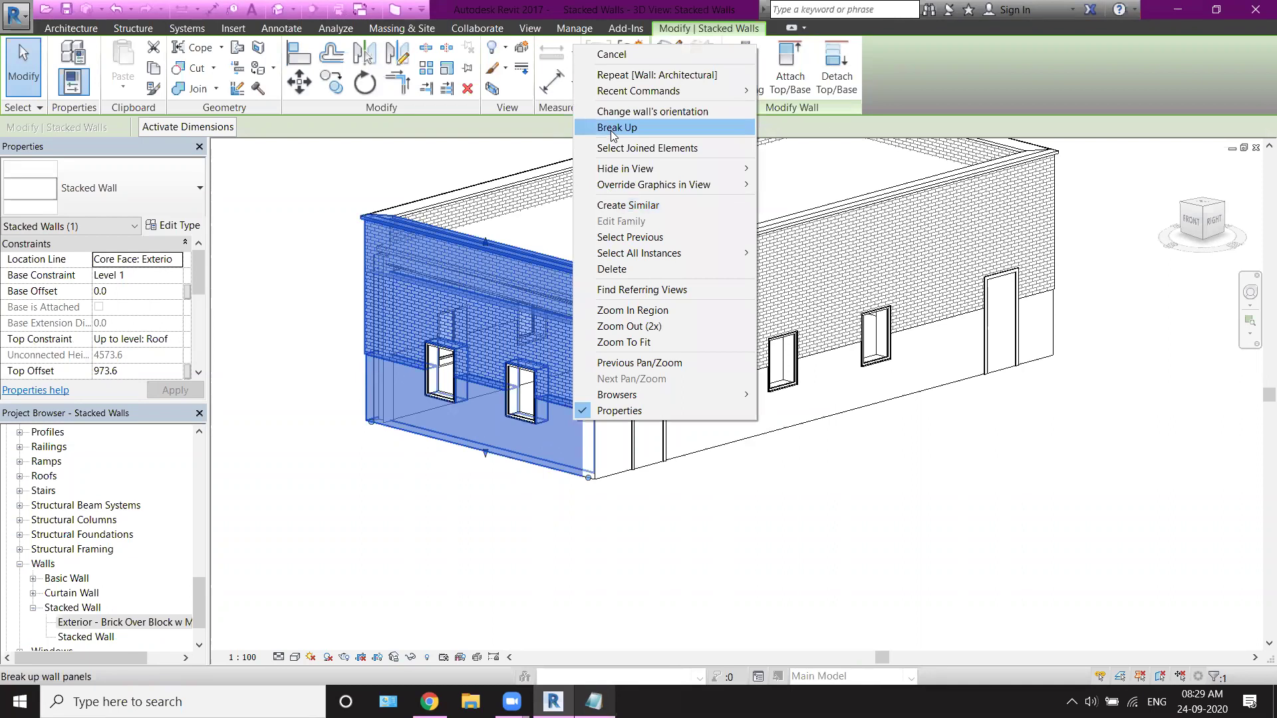
click(611, 129)
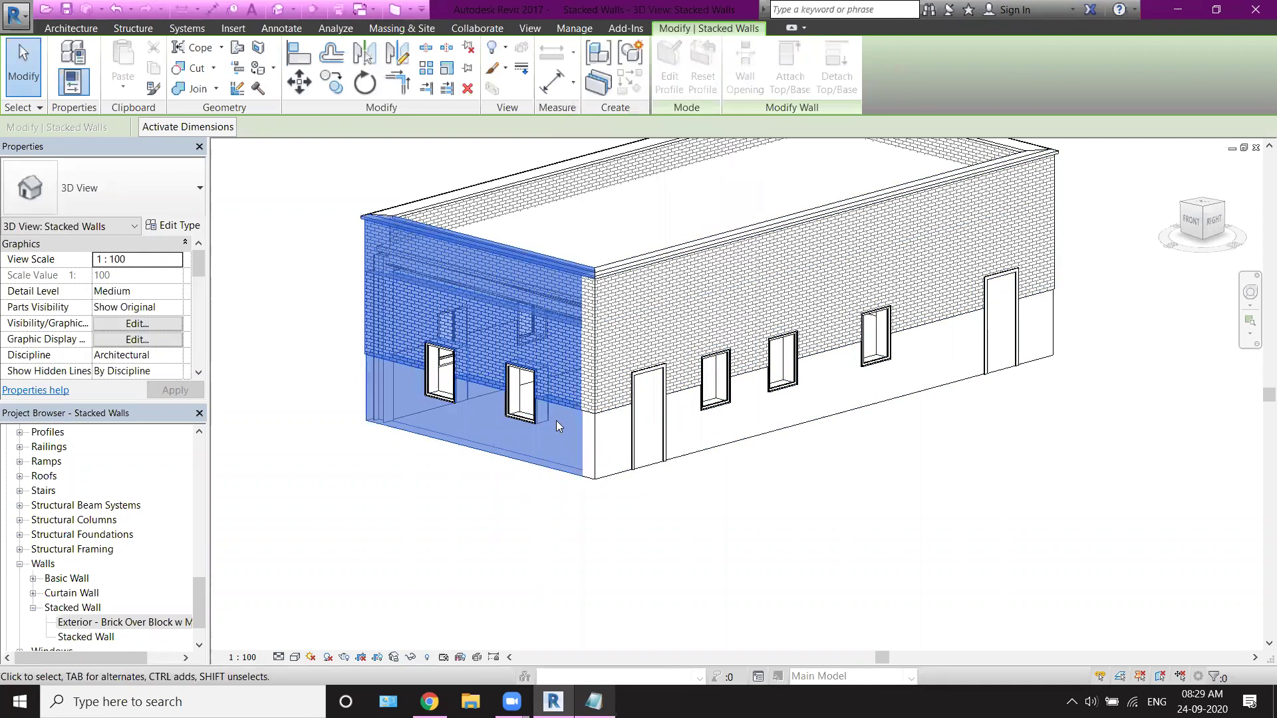
click(576, 414)
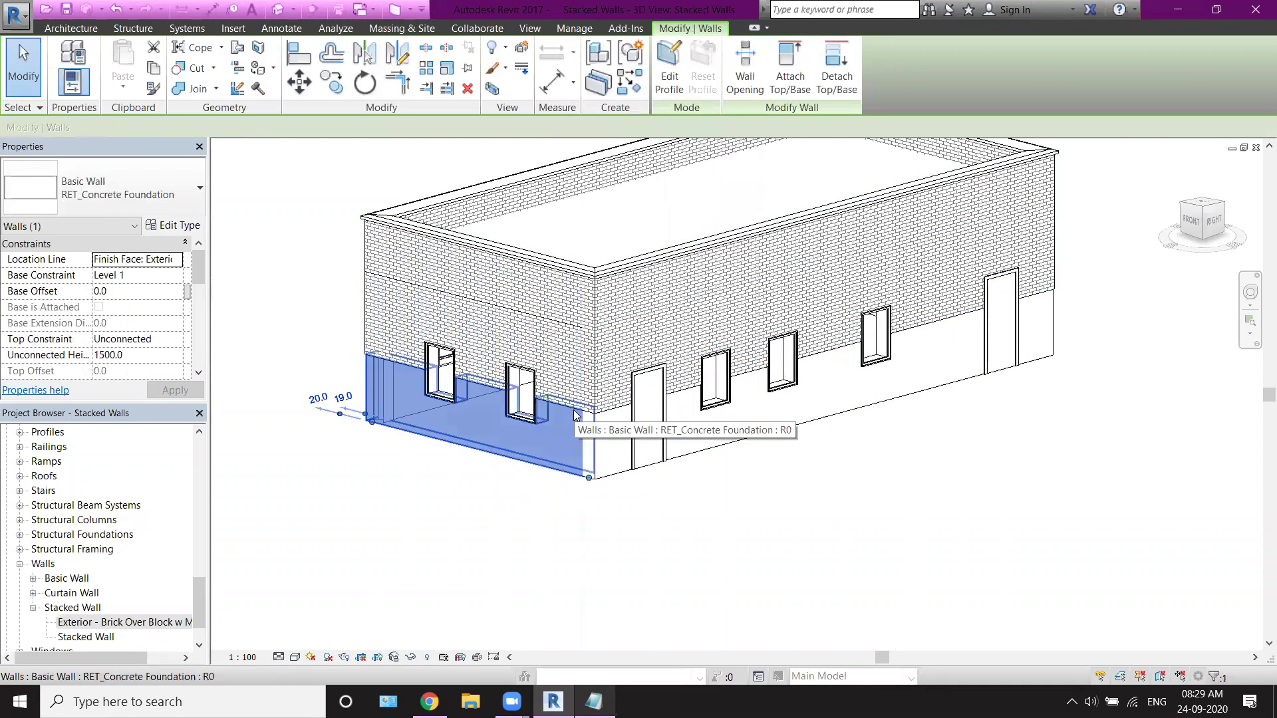
click(572, 376)
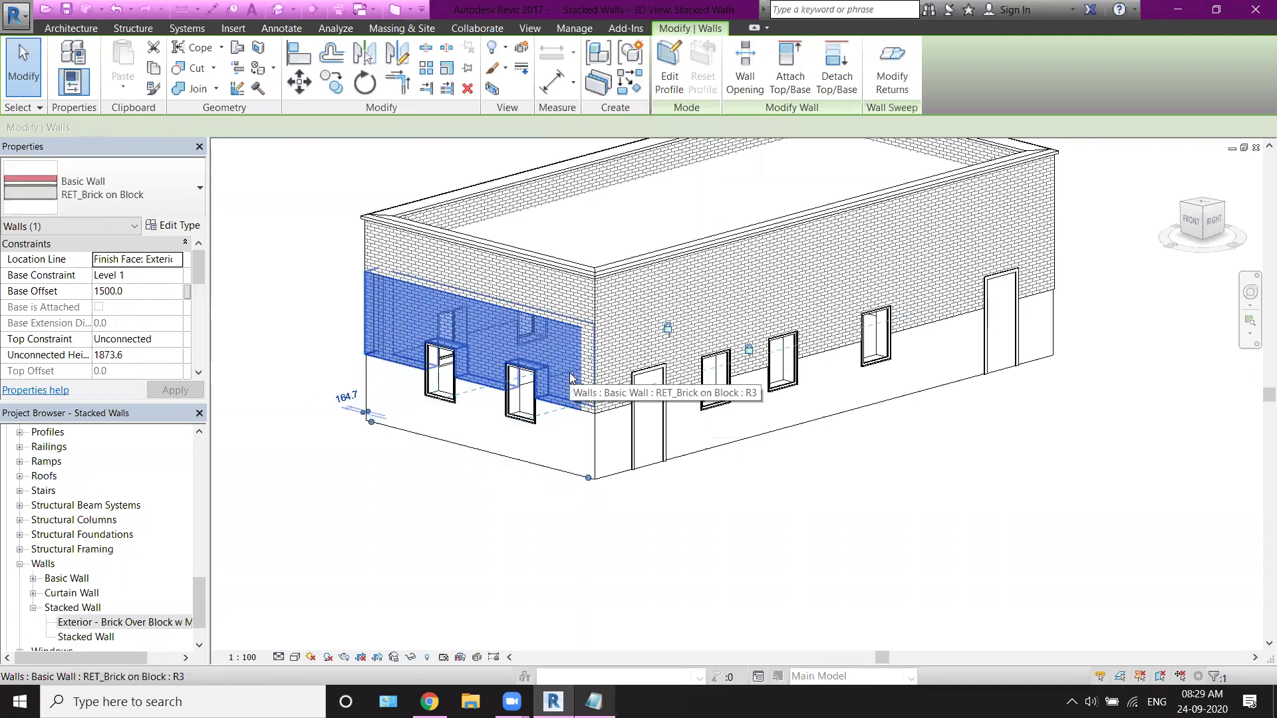
click(572, 306)
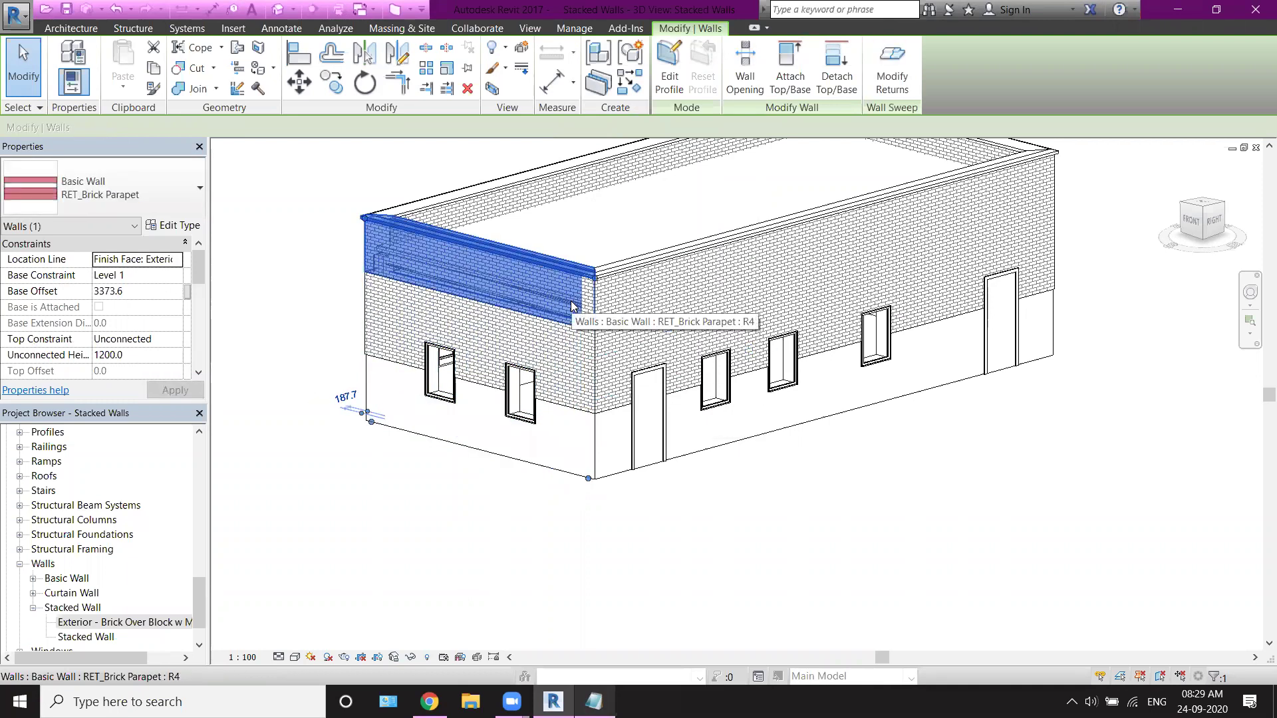
click(578, 419)
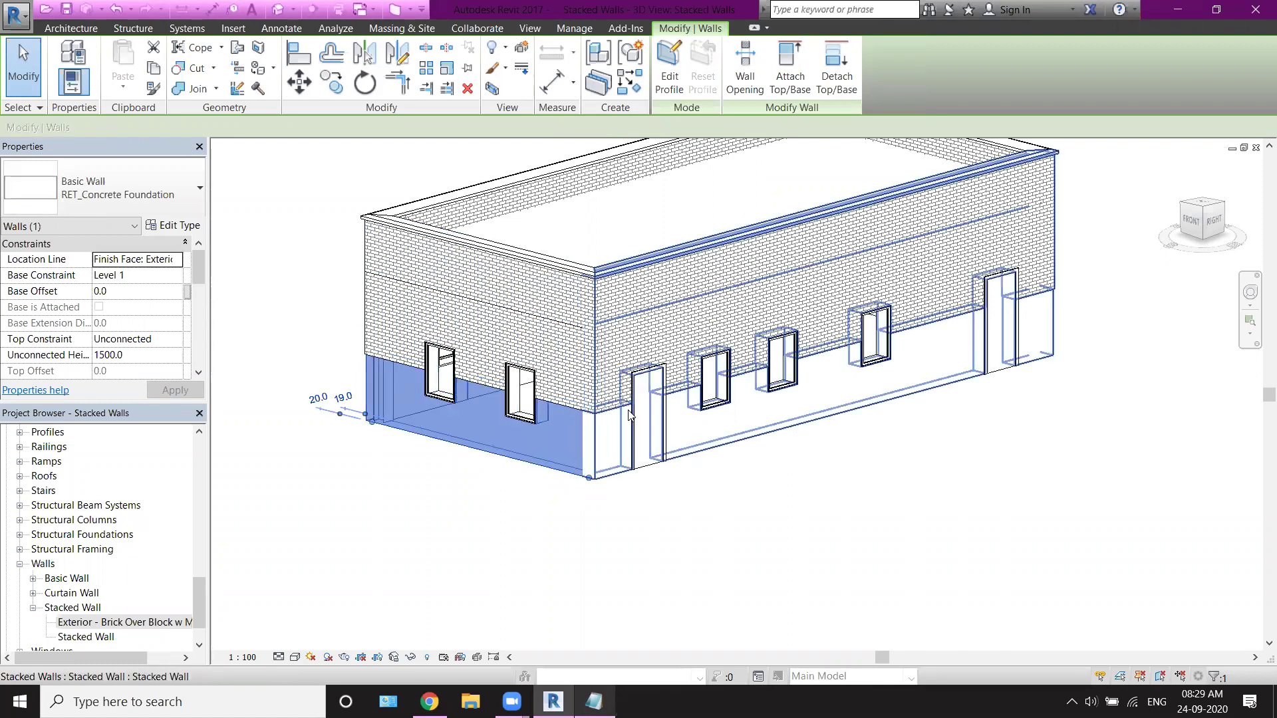
Step: Lower the end wall's concrete foundation Unconnected Height from 1500 to 700
click(101, 357)
drag(86, 356, 62, 362)
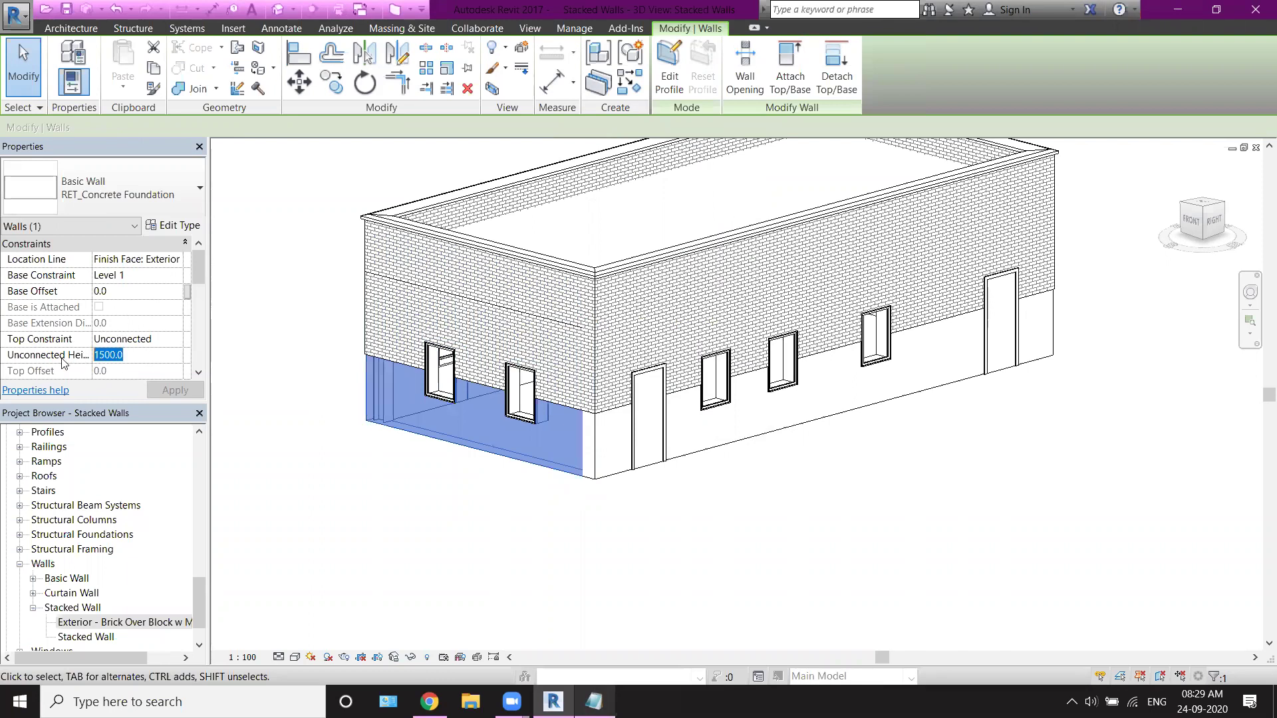
text(700)
key(Return)
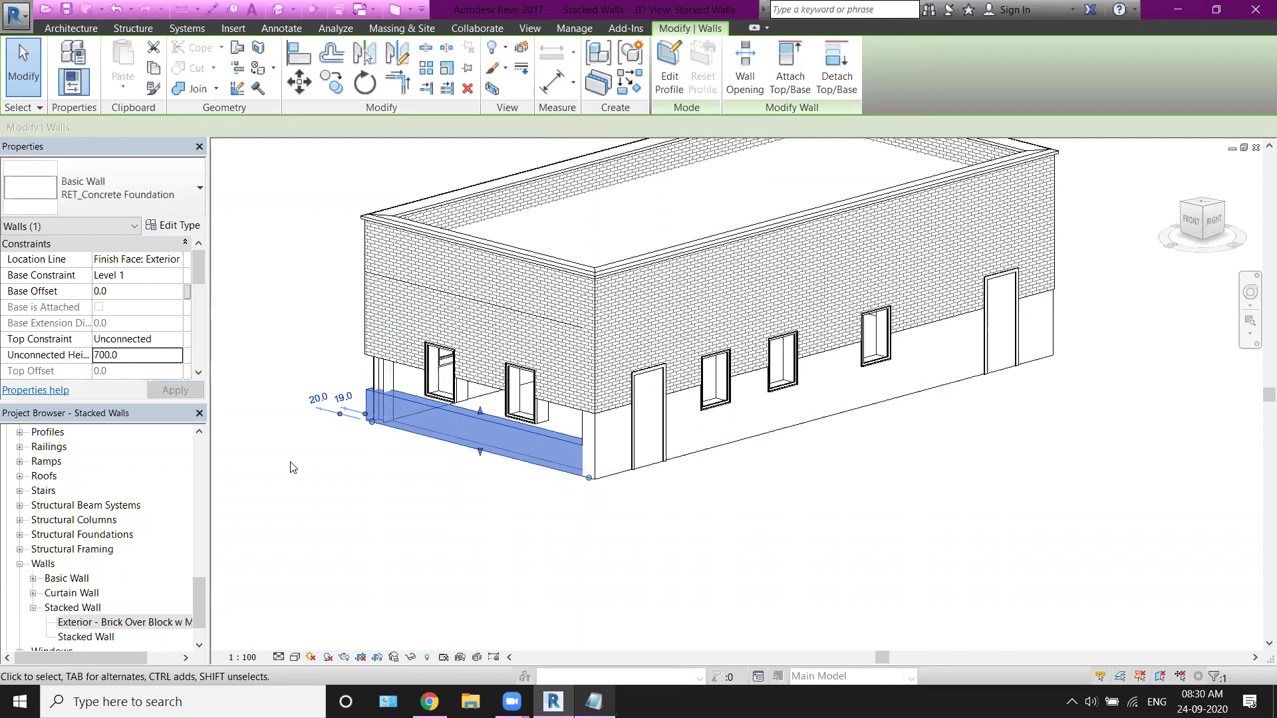
click(412, 459)
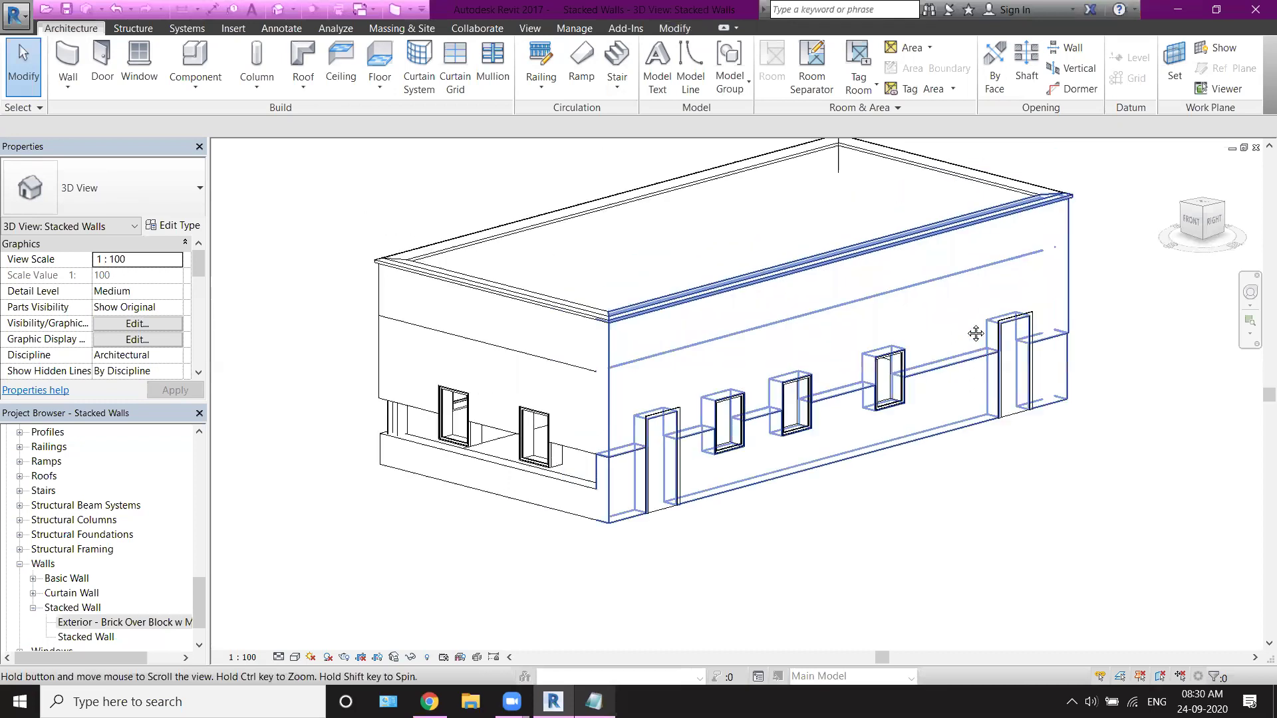
middle_drag(974, 333, 1021, 421)
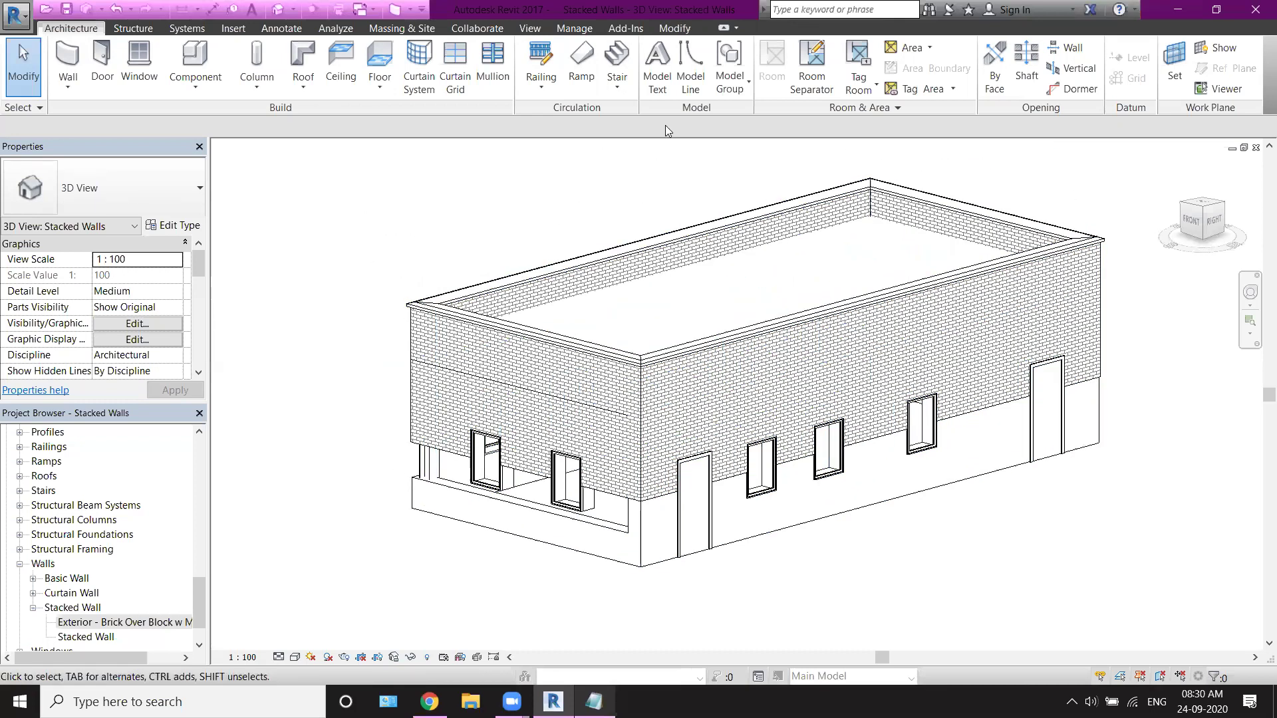
Step: Align the end wall's brick-on-block wall to the concrete foundation face, then zoom in to check
click(674, 28)
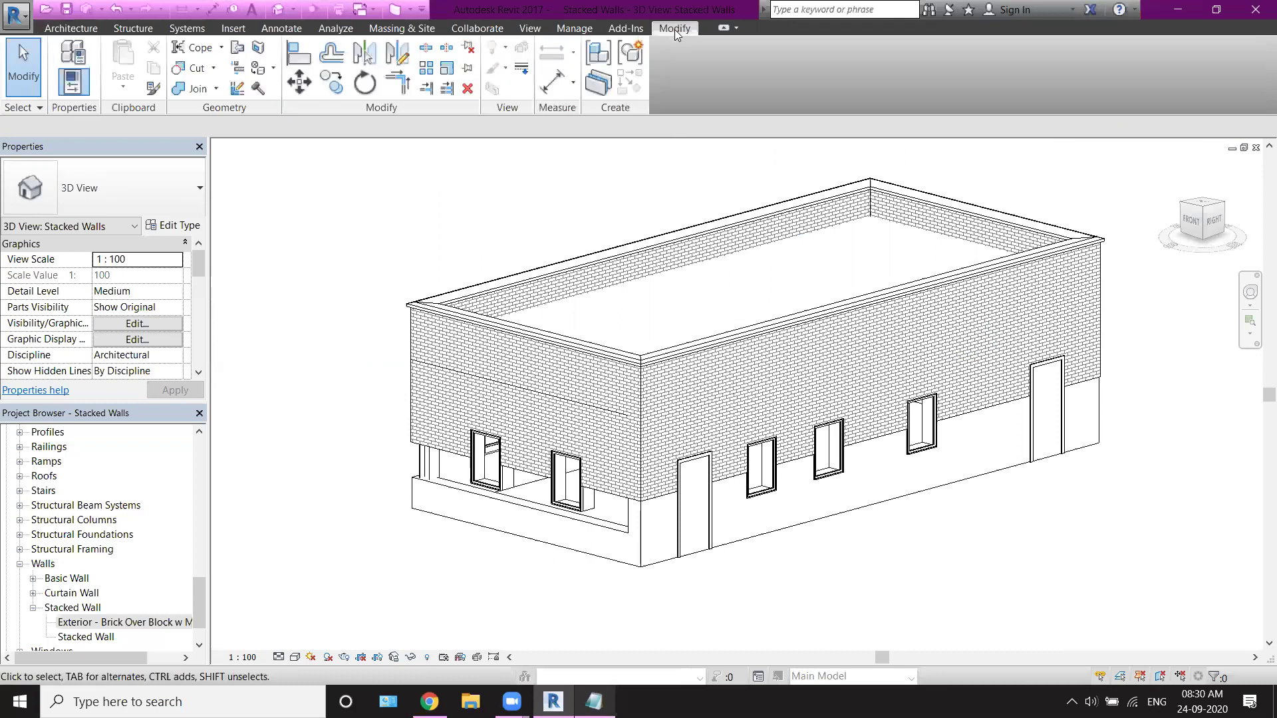
click(296, 58)
click(517, 503)
shift+middle_drag(517, 504, 539, 335)
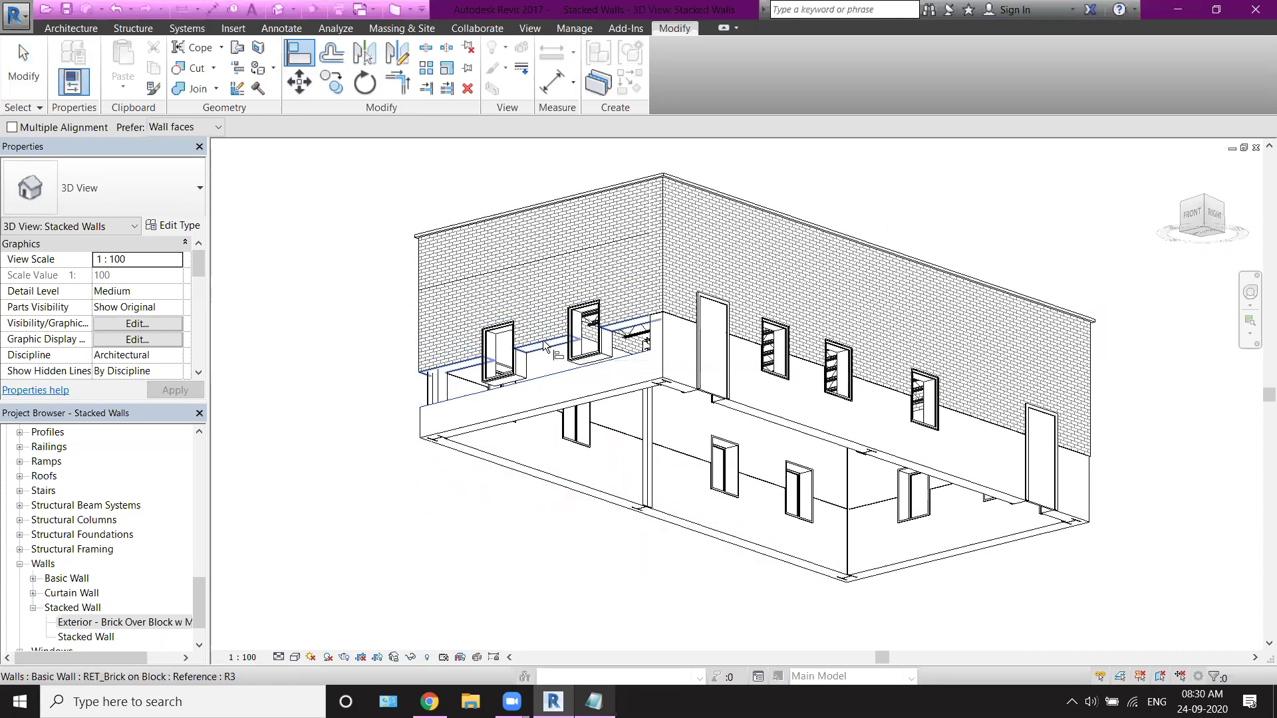
click(539, 334)
mouse_move(513, 509)
shift+middle_down()
mouse_move(536, 572)
mouse_move(462, 592)
shift+middle_up()
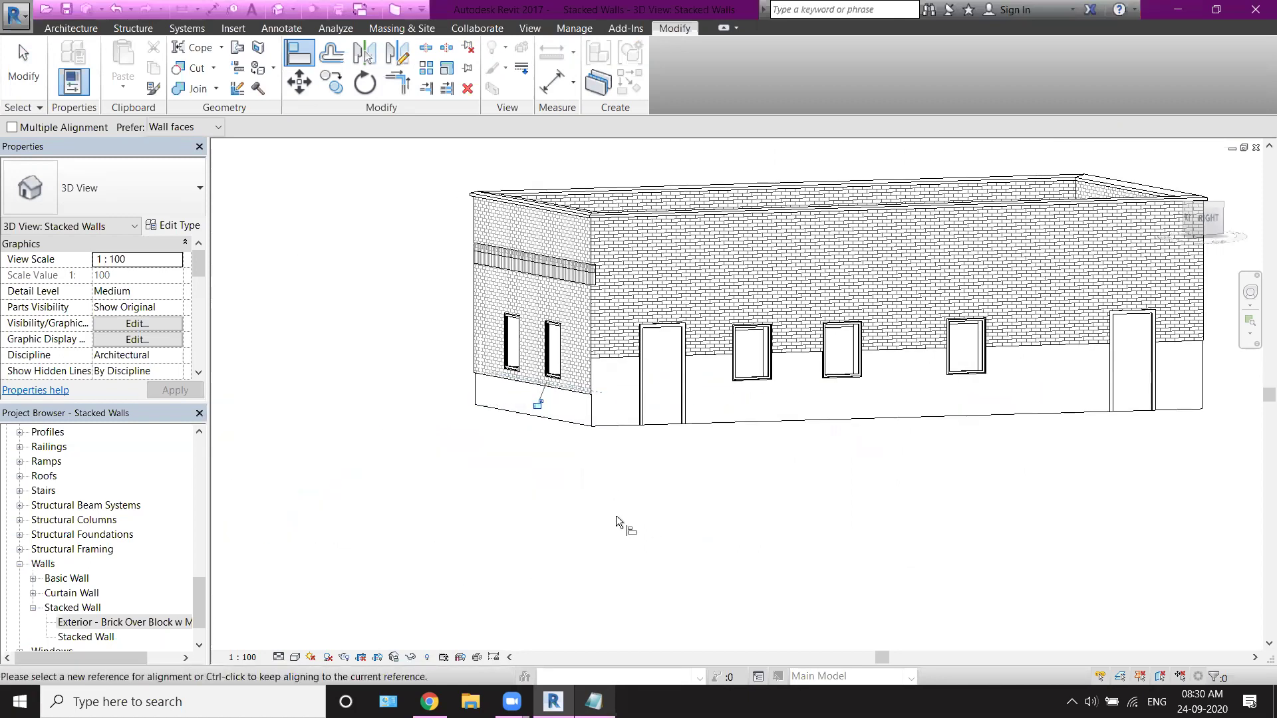
scroll(554, 405, up, 2)
shift+middle_drag(573, 421, 664, 481)
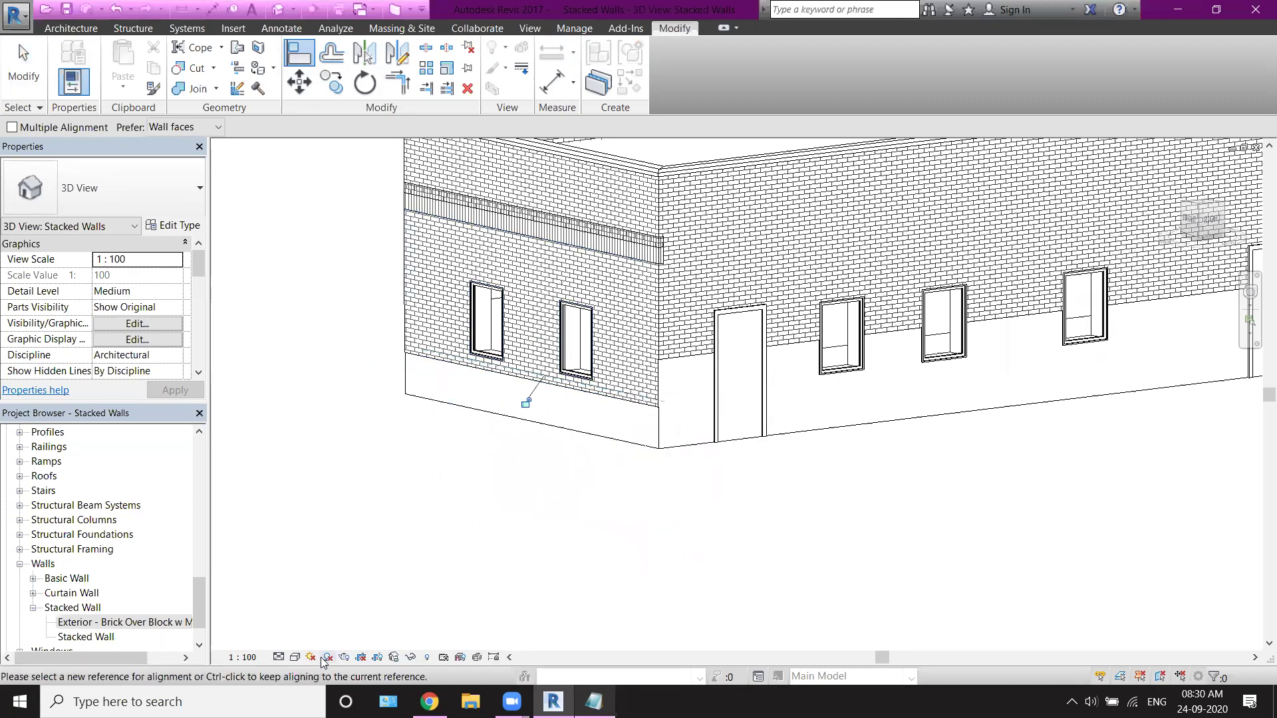
Step: Show the building Shaded and select the Exterior - Brick Over Block w Metal Stud type
click(296, 661)
click(324, 590)
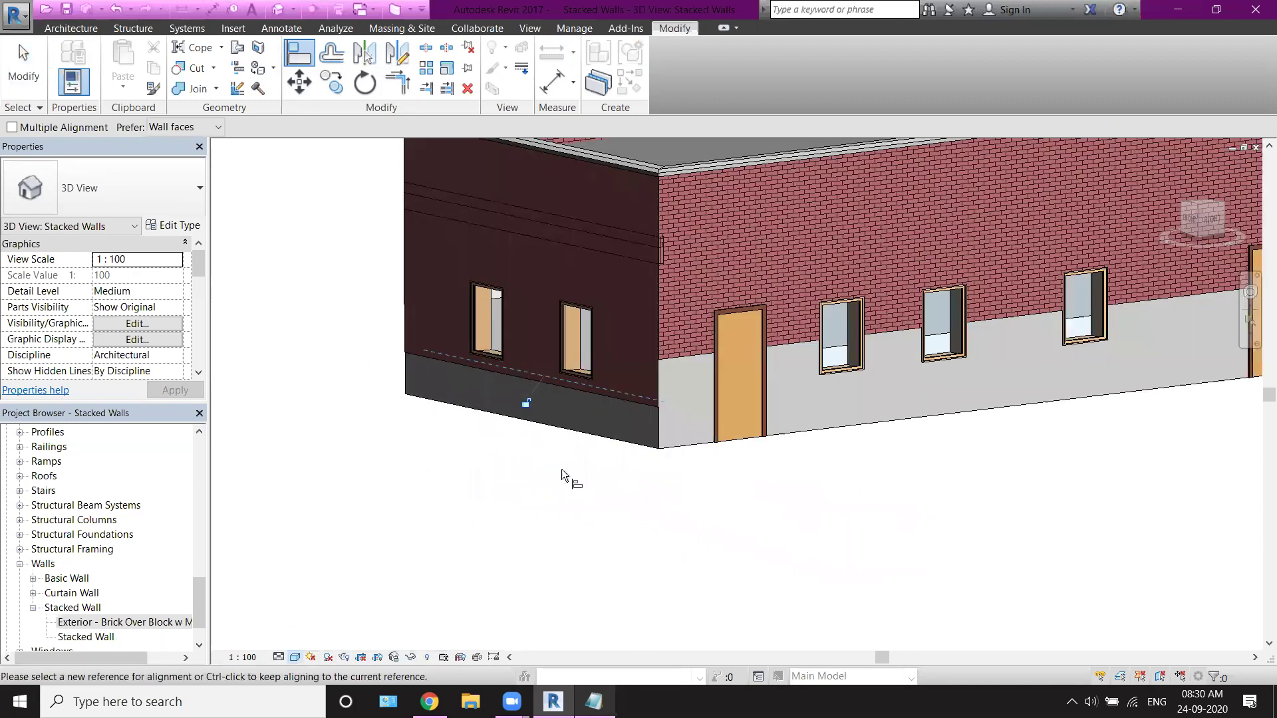
shift+middle_drag(594, 485, 670, 475)
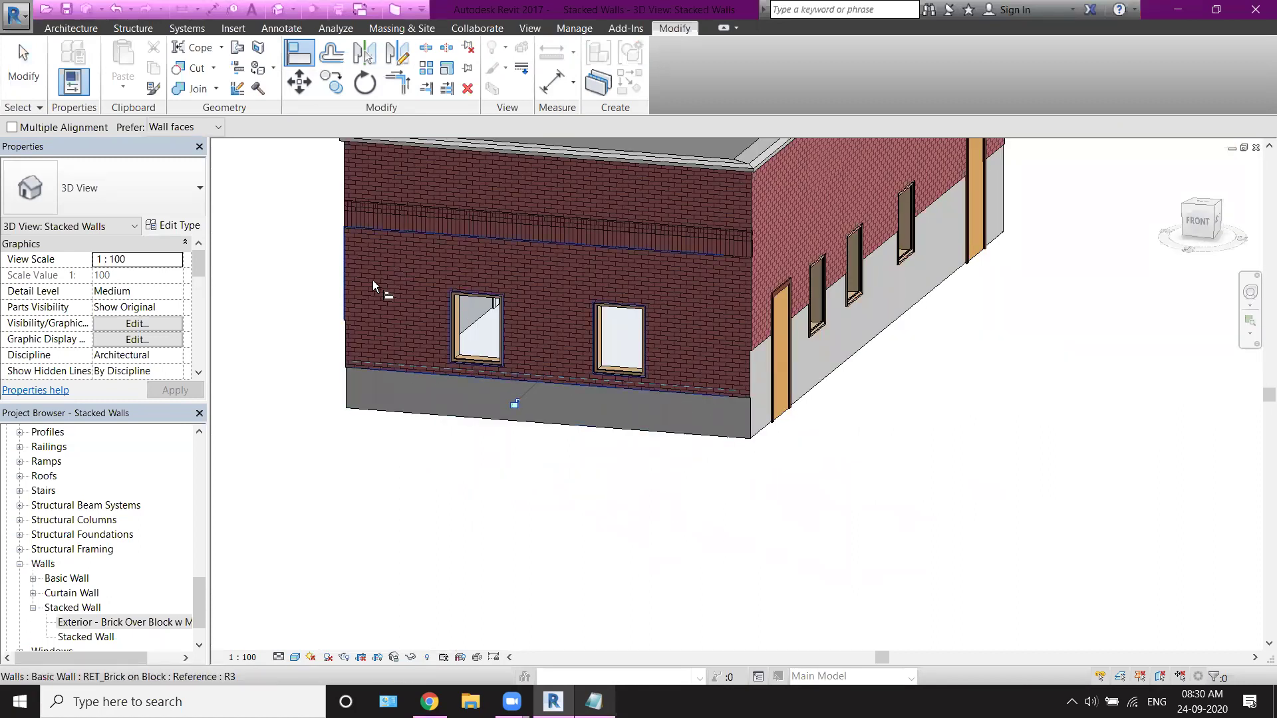
scroll(578, 260, down, 2)
scroll(616, 314, up, 2)
shift+middle_drag(616, 314, 732, 409)
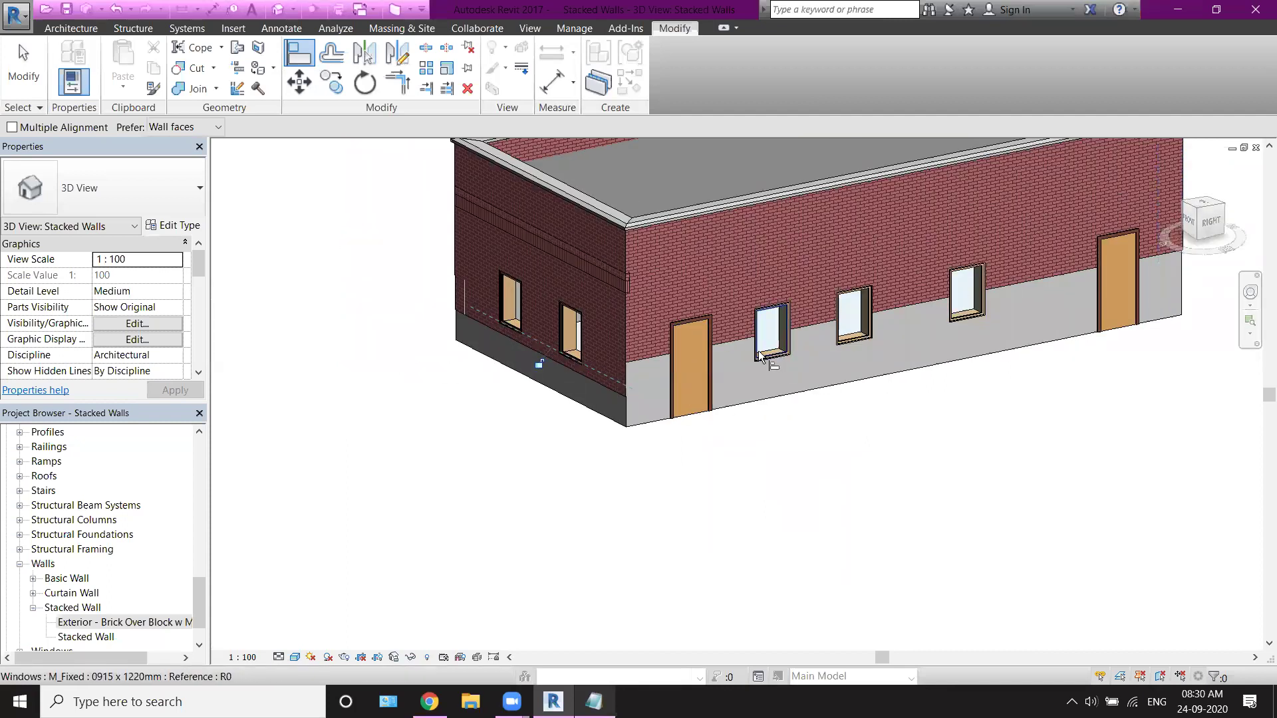
middle_drag(759, 356, 680, 488)
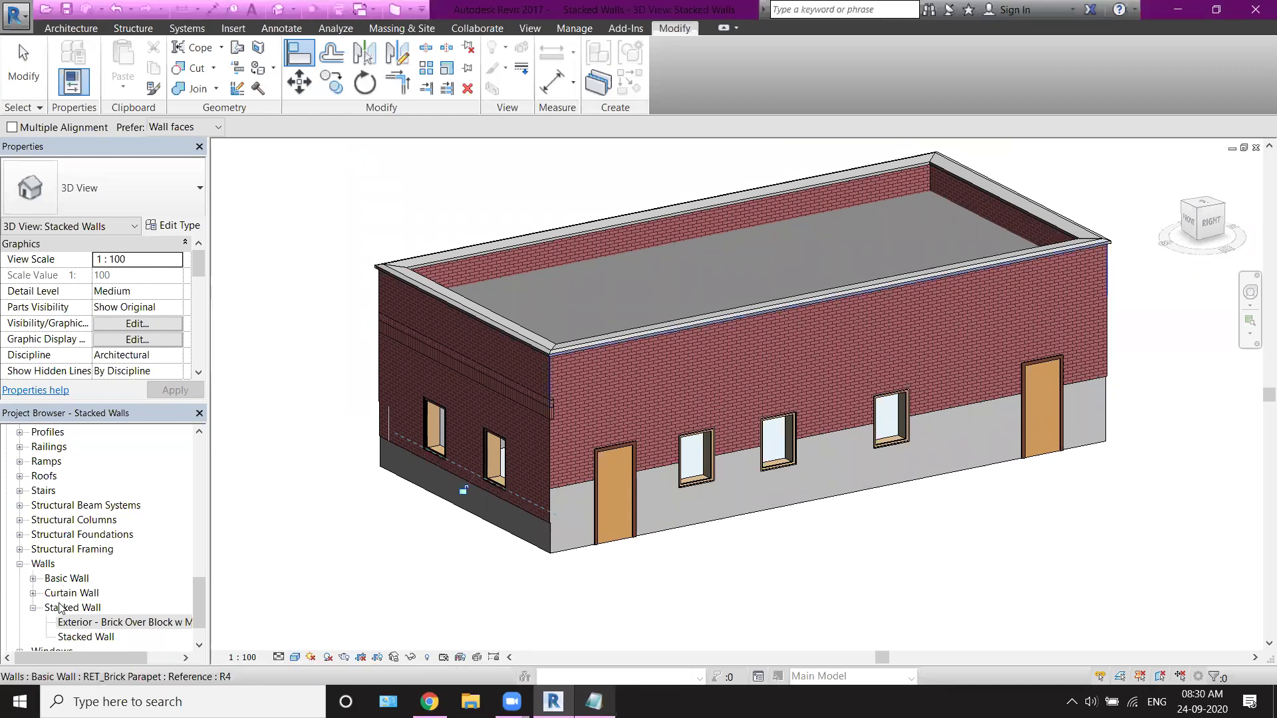
click(70, 621)
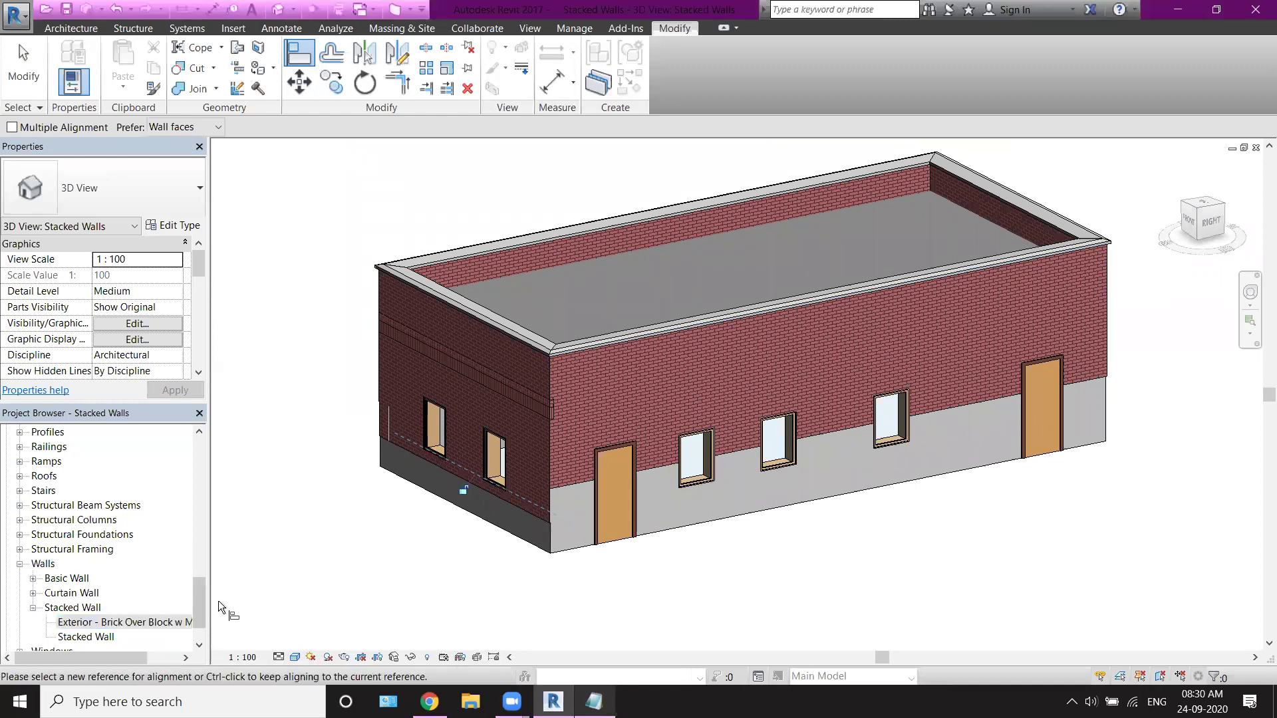
scroll(200, 622, down, 1)
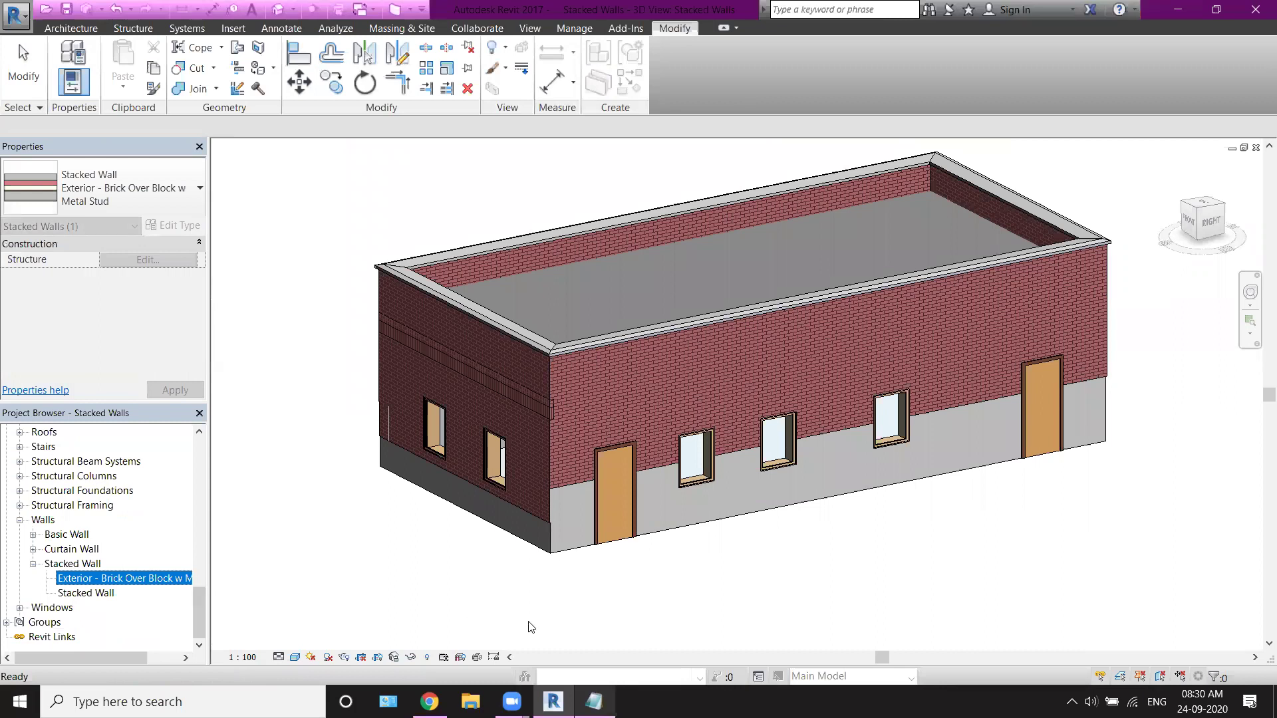